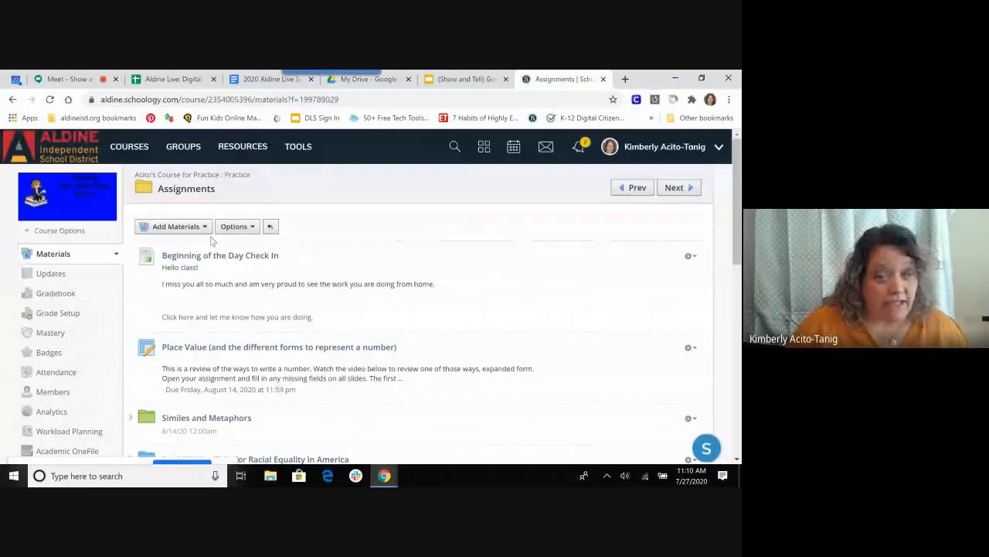
Start a new assignment named "Capitalization Warm up" with the description "Please complete and turn in"
{"action": "left_click", "coordinate": [176, 227]}
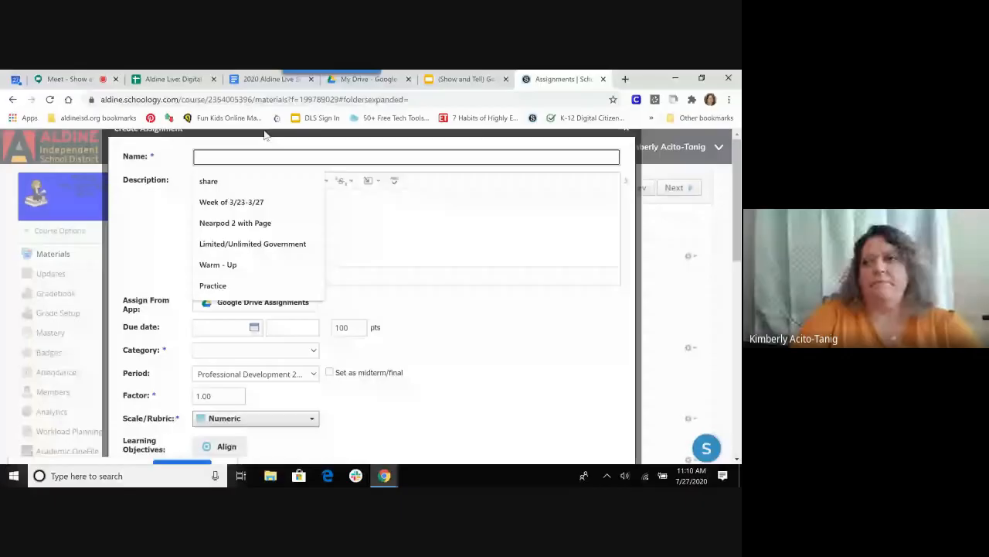
{"action": "type", "text": "Capitalization Warm up"}
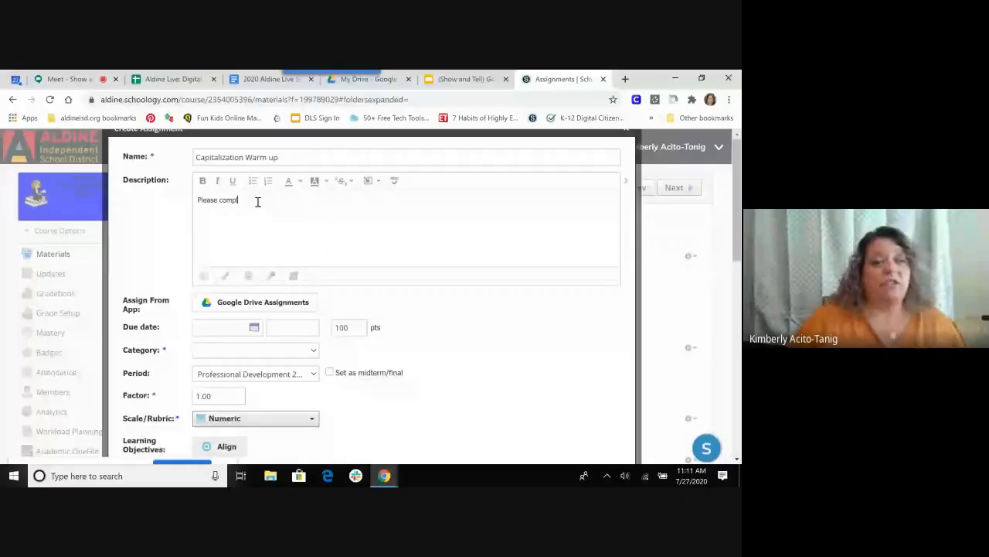
{"action": "type", "text": "ete and turn in"}
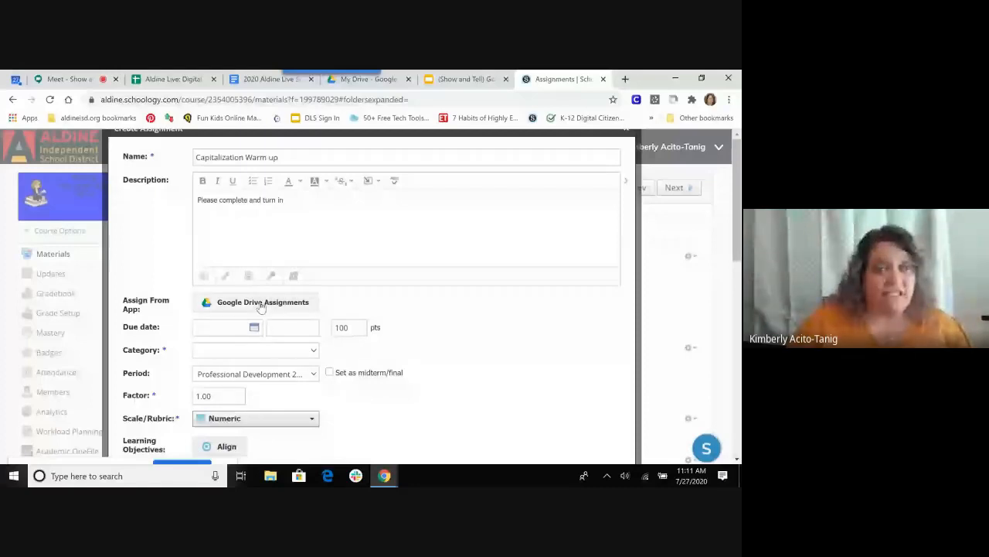
Search Google Drive Assignments for "warm up" and attach the document "4th Grade Capitalization Warm up Day 1"
{"action": "left_click", "coordinate": [262, 303]}
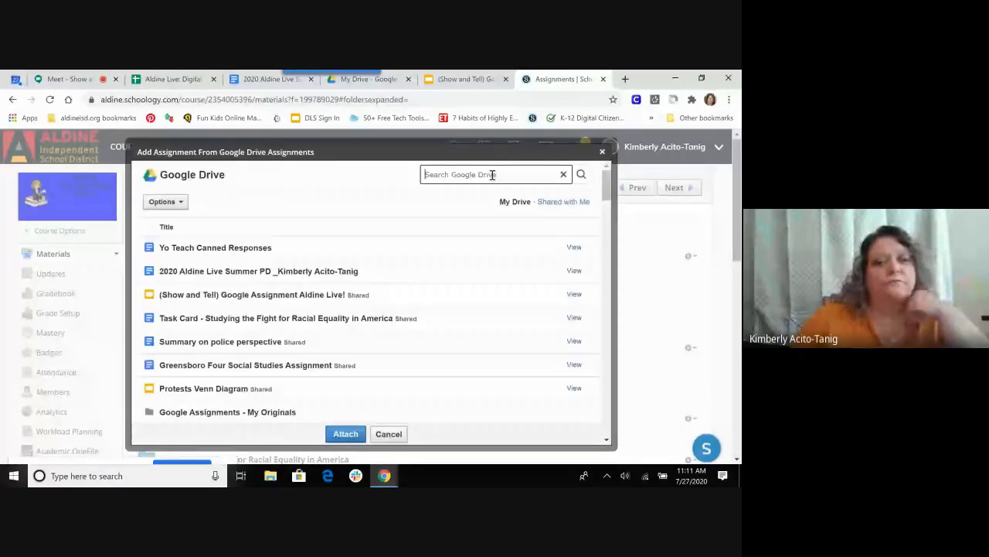
{"action": "type", "text": "warm "}
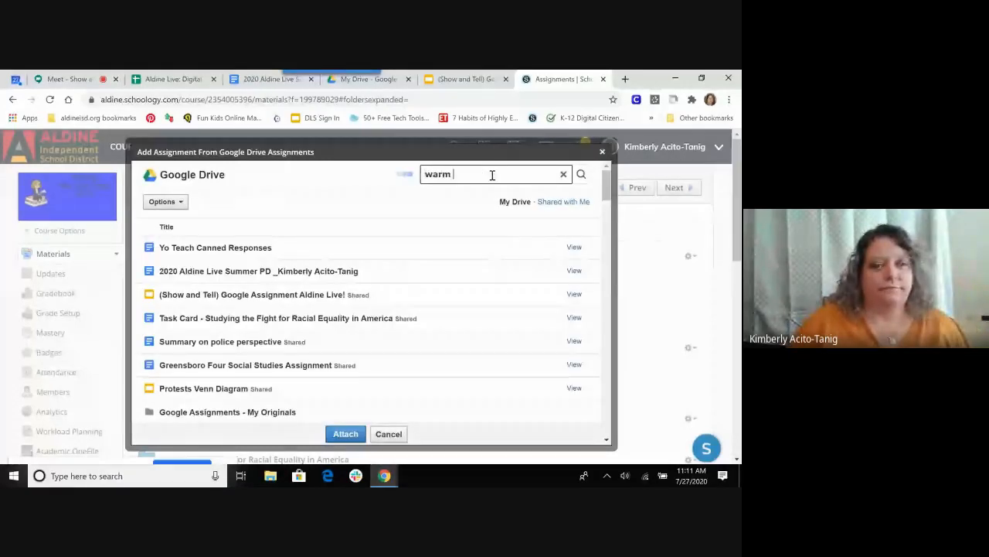
{"action": "type", "text": "up"}
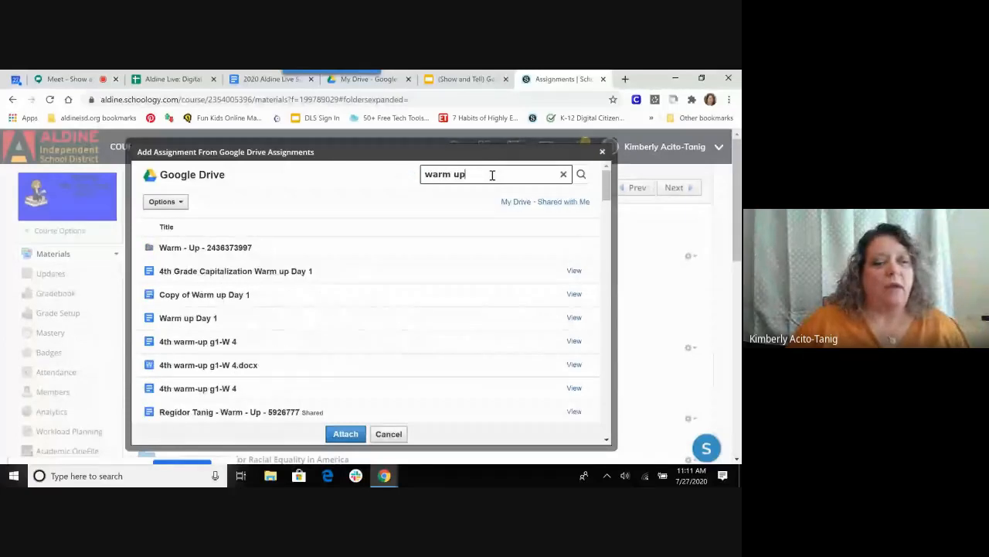
{"action": "left_click", "coordinate": [287, 271]}
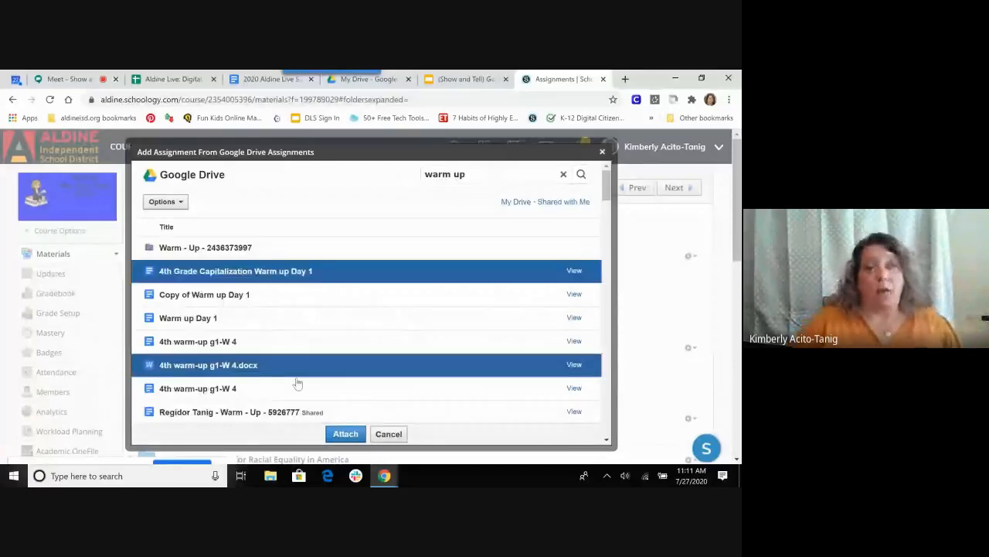
{"action": "left_click", "coordinate": [344, 433]}
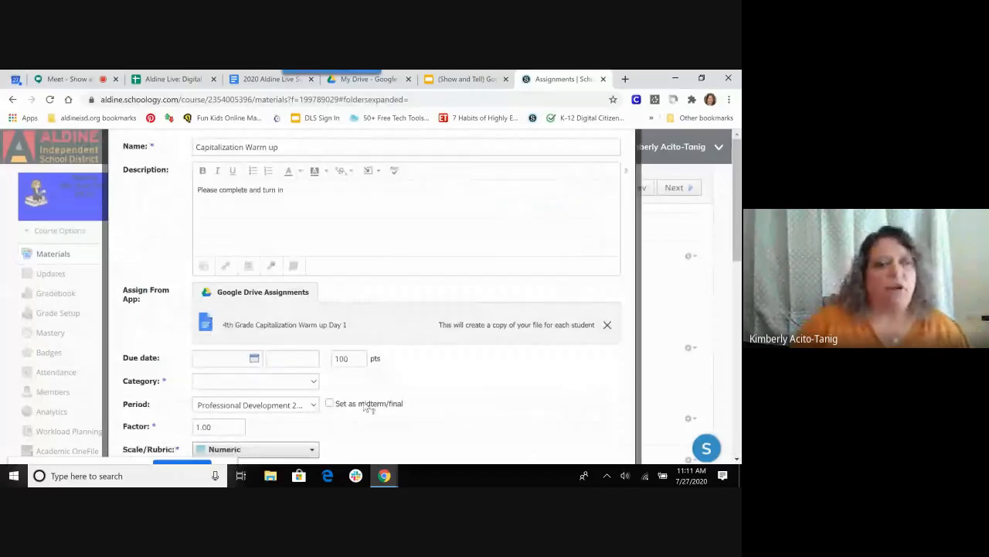
Set the due date to 8/13/20 and create the assignment
{"action": "scroll", "coordinate": [310, 371], "scroll_direction": "down", "scroll_amount": 1}
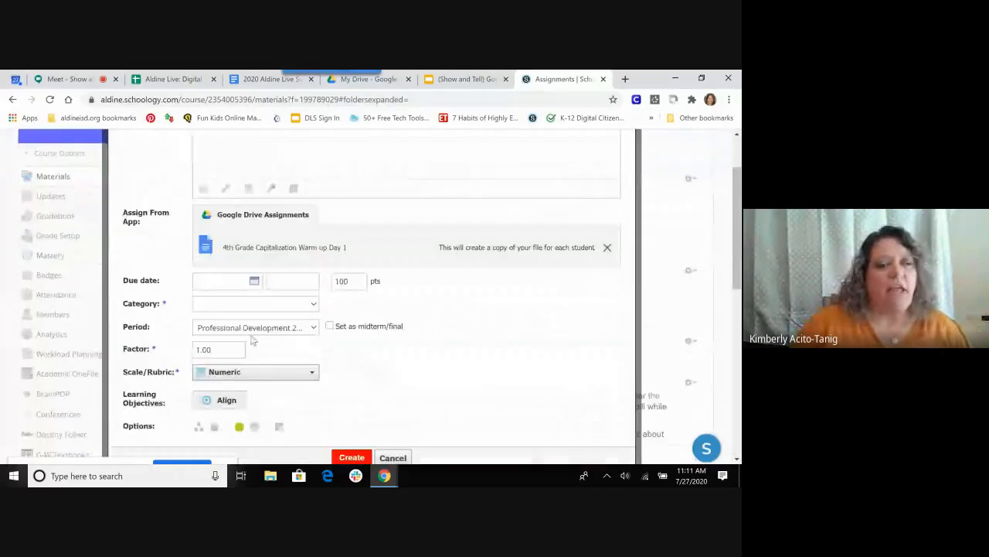
{"action": "left_click", "coordinate": [254, 280]}
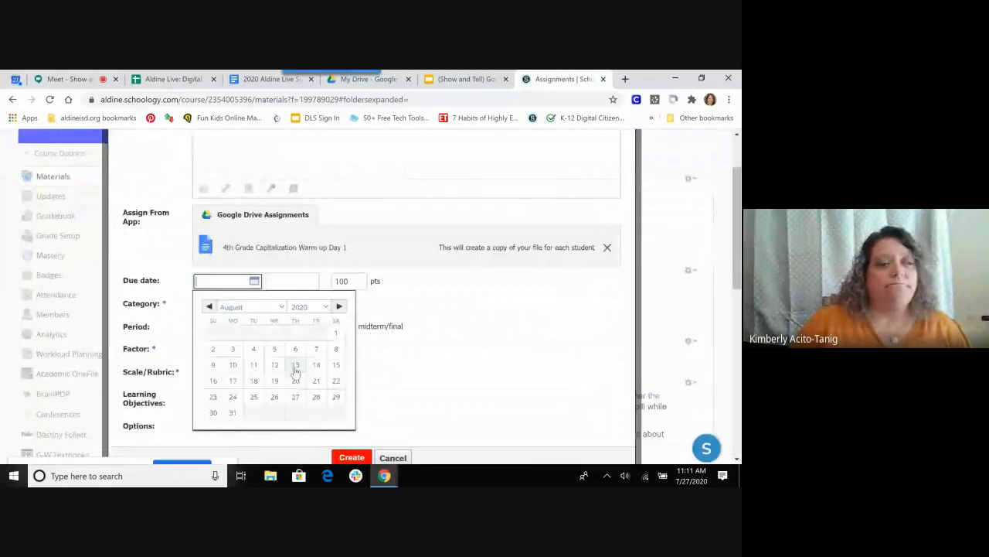
{"action": "left_click", "coordinate": [296, 365]}
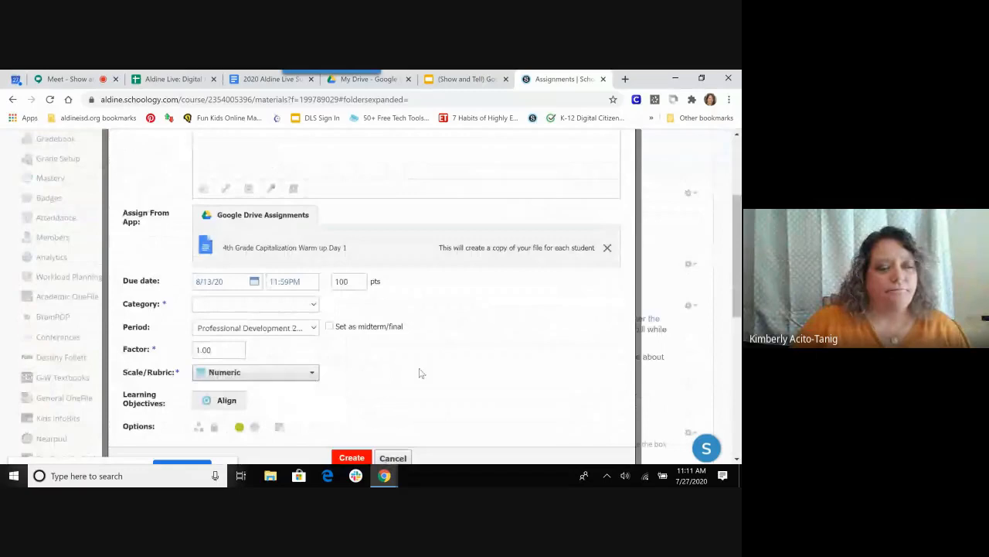
{"action": "scroll", "coordinate": [265, 244], "scroll_direction": "up", "scroll_amount": 1}
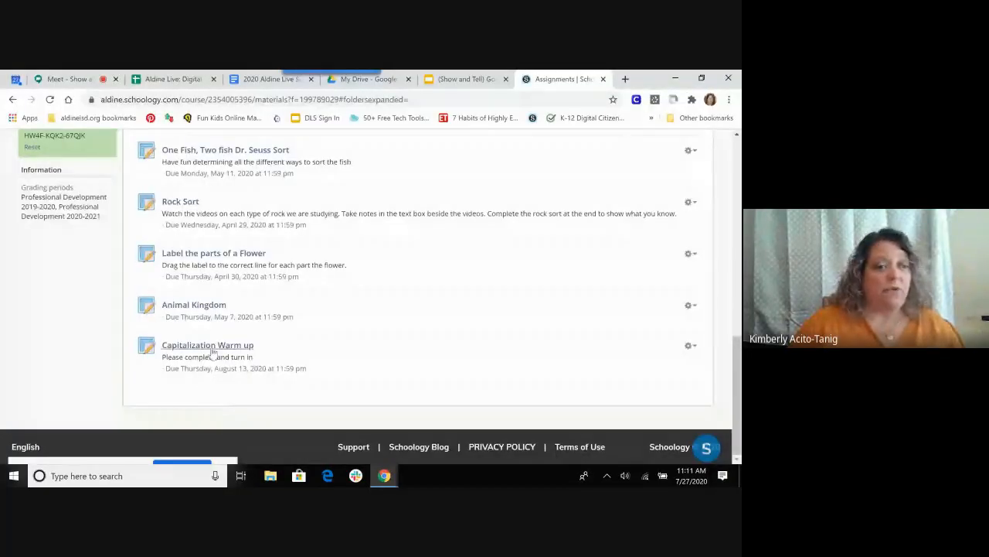
Open the Capitalization Warm up assignment and check several students' work in the In Progress view
{"action": "left_click", "coordinate": [213, 351]}
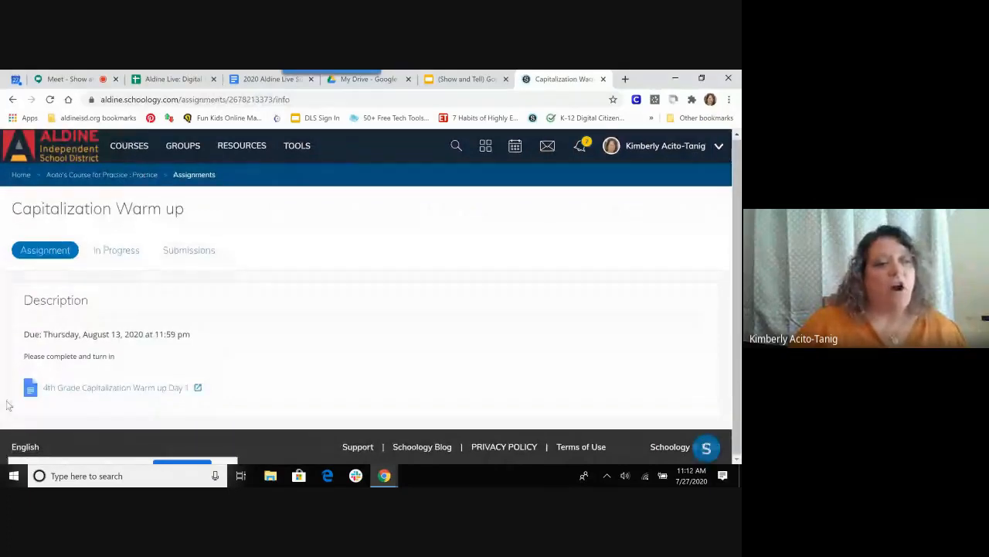
{"action": "left_click", "coordinate": [132, 249]}
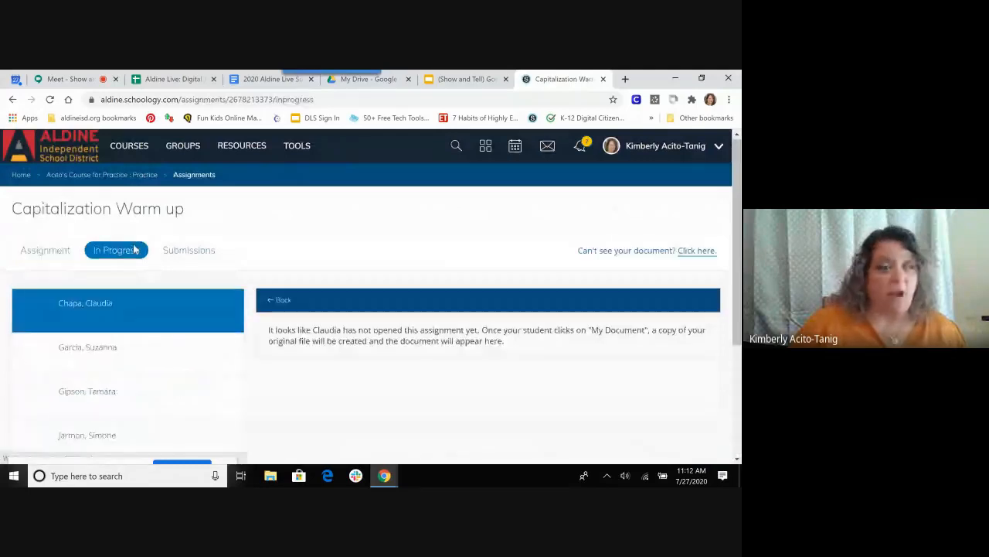
{"action": "scroll", "coordinate": [131, 312], "scroll_direction": "down", "scroll_amount": 3}
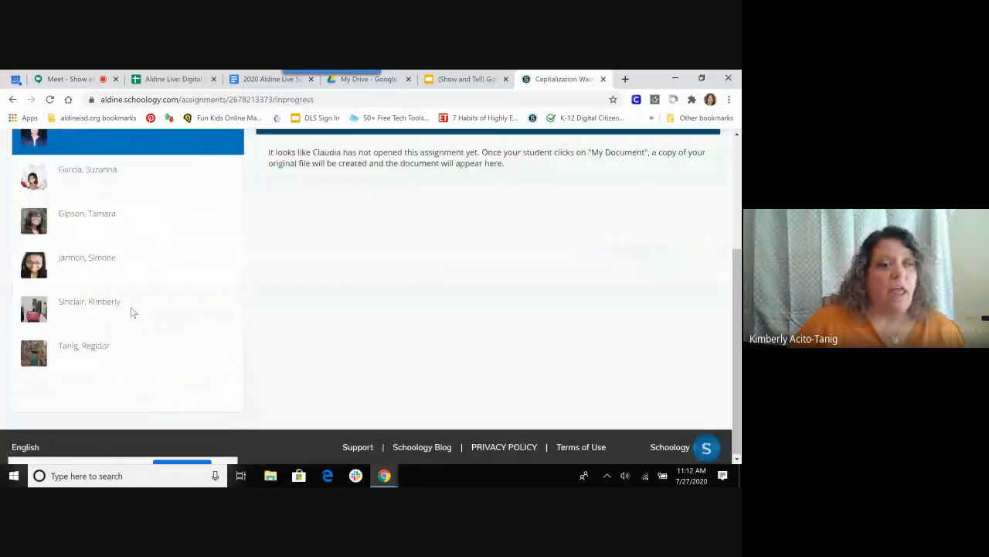
{"action": "scroll", "coordinate": [133, 313], "scroll_direction": "up", "scroll_amount": 3}
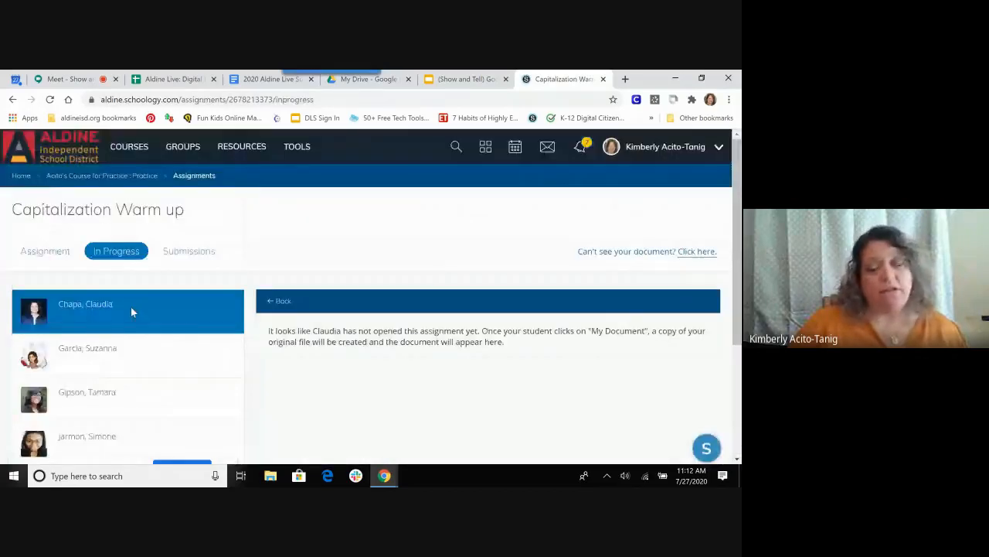
{"action": "scroll", "coordinate": [131, 312], "scroll_direction": "down", "scroll_amount": 1}
{"action": "left_click", "coordinate": [132, 314]}
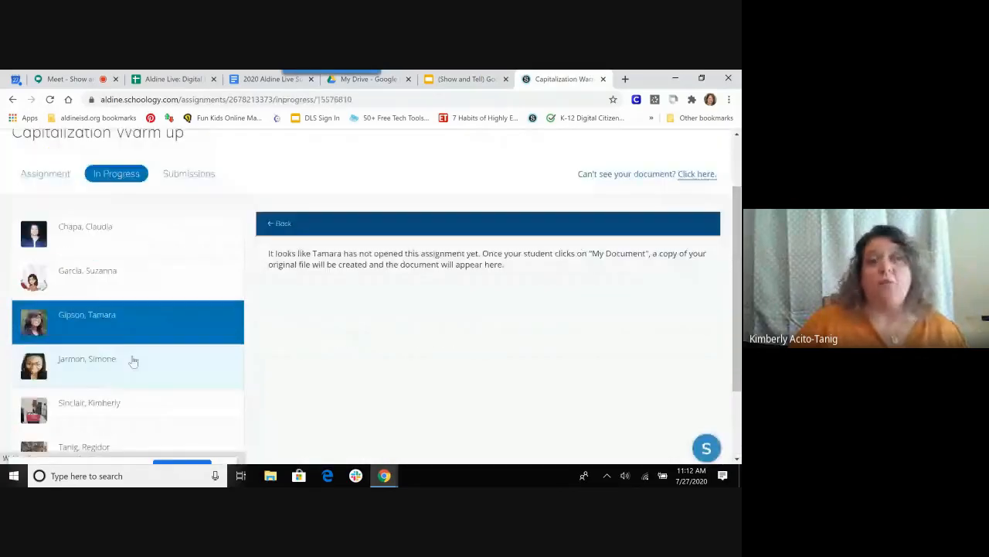
{"action": "scroll", "coordinate": [133, 362], "scroll_direction": "down", "scroll_amount": 1}
{"action": "left_click", "coordinate": [137, 374]}
{"action": "scroll", "coordinate": [137, 374], "scroll_direction": "up", "scroll_amount": 2}
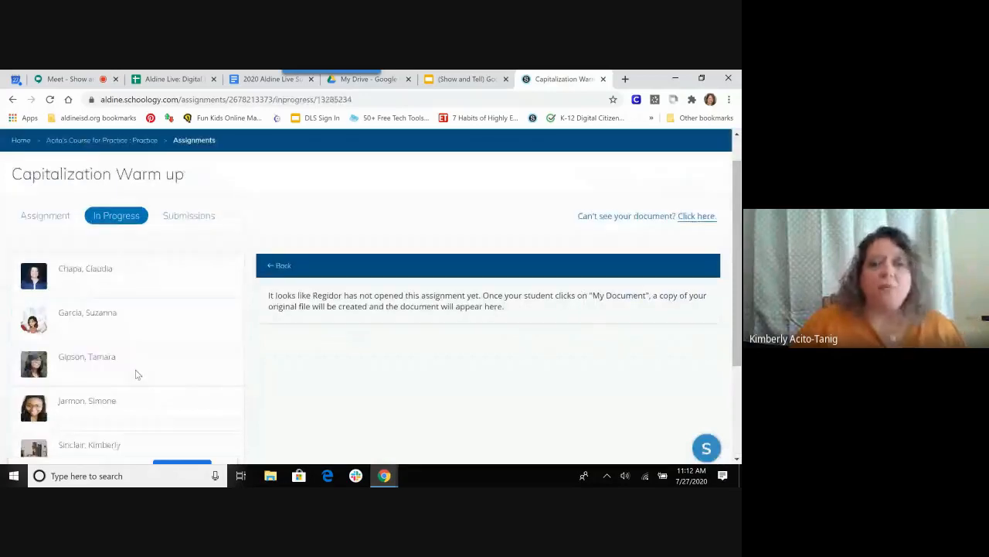
Look through the Submissions view of the Capitalization Warm up assignment
{"action": "scroll", "coordinate": [190, 250], "scroll_direction": "up", "scroll_amount": 1}
{"action": "left_click", "coordinate": [190, 250]}
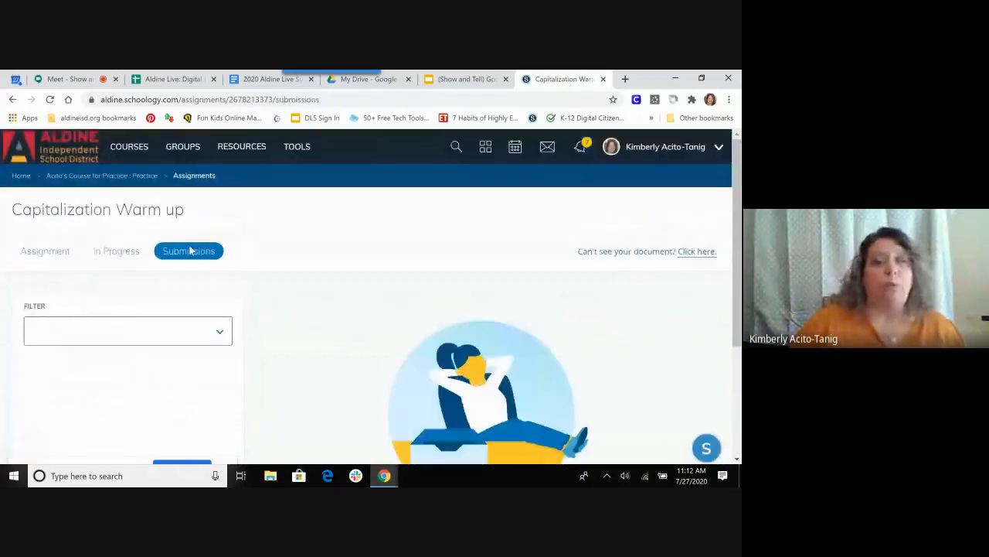
{"action": "scroll", "coordinate": [198, 333], "scroll_direction": "down", "scroll_amount": 1}
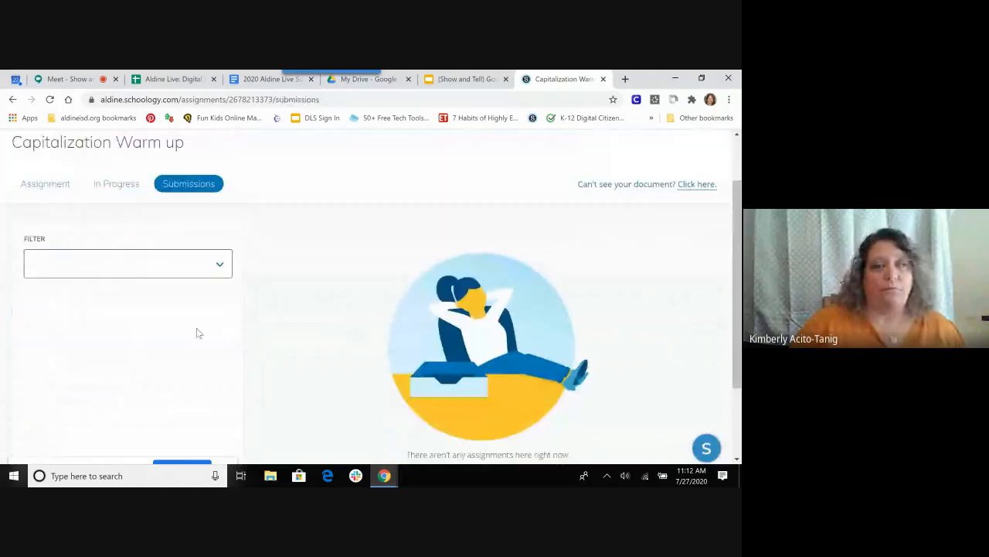
{"action": "scroll", "coordinate": [198, 333], "scroll_direction": "down", "scroll_amount": 1}
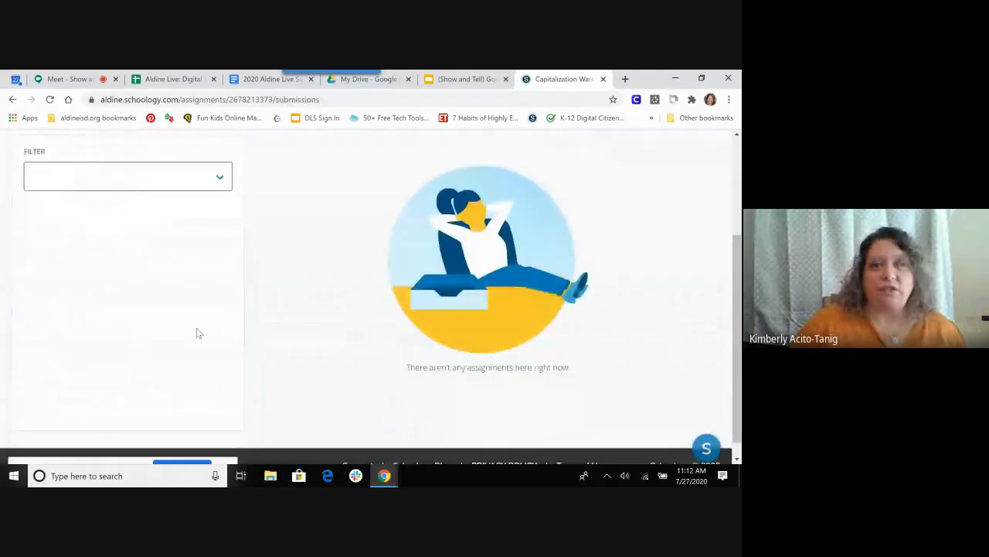
{"action": "scroll", "coordinate": [198, 333], "scroll_direction": "up", "scroll_amount": 2}
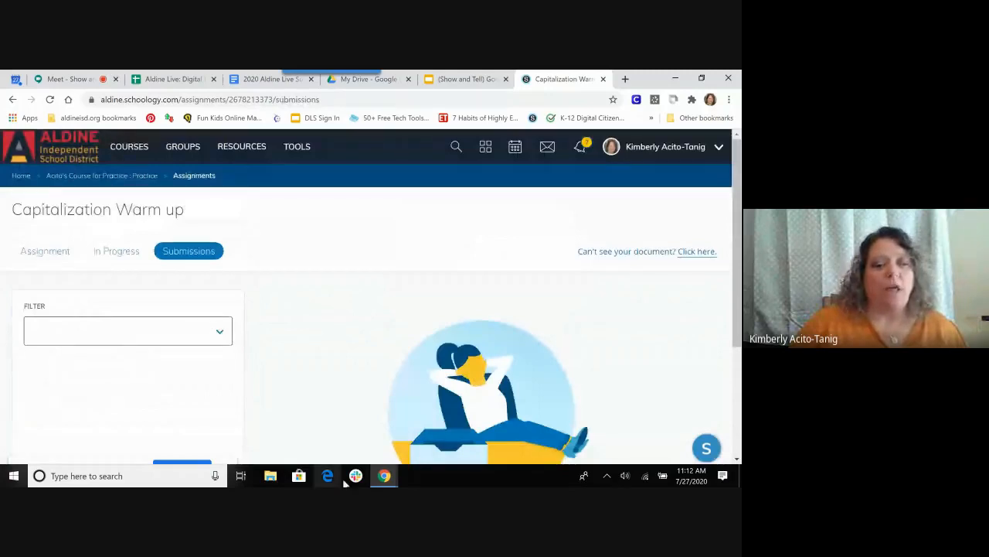
Switch to the student's incognito Schoology window and open My Document for Capitalization Warm up in the Assignments folder
{"action": "mouse_move", "coordinate": [390, 479]}
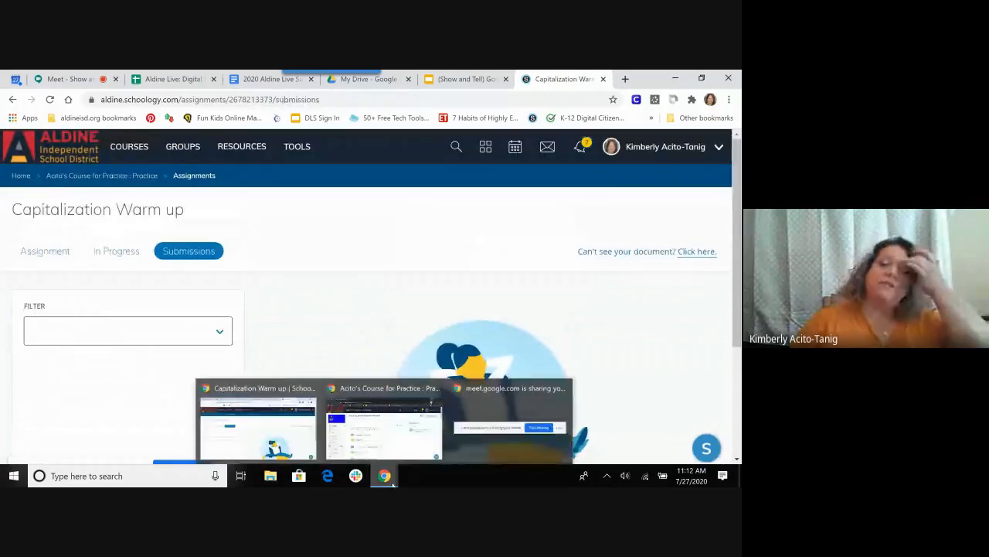
{"action": "left_click", "coordinate": [400, 452]}
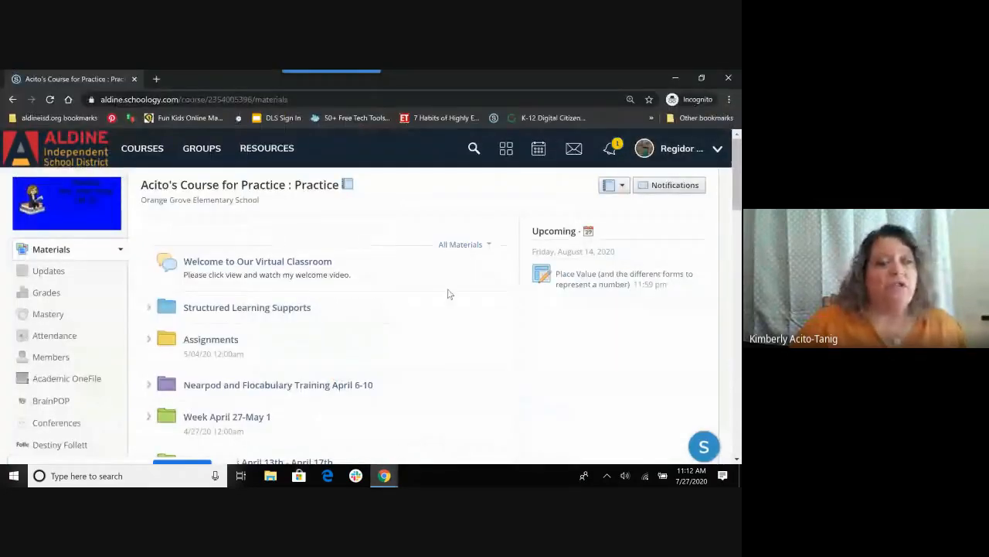
{"action": "left_click", "coordinate": [220, 342]}
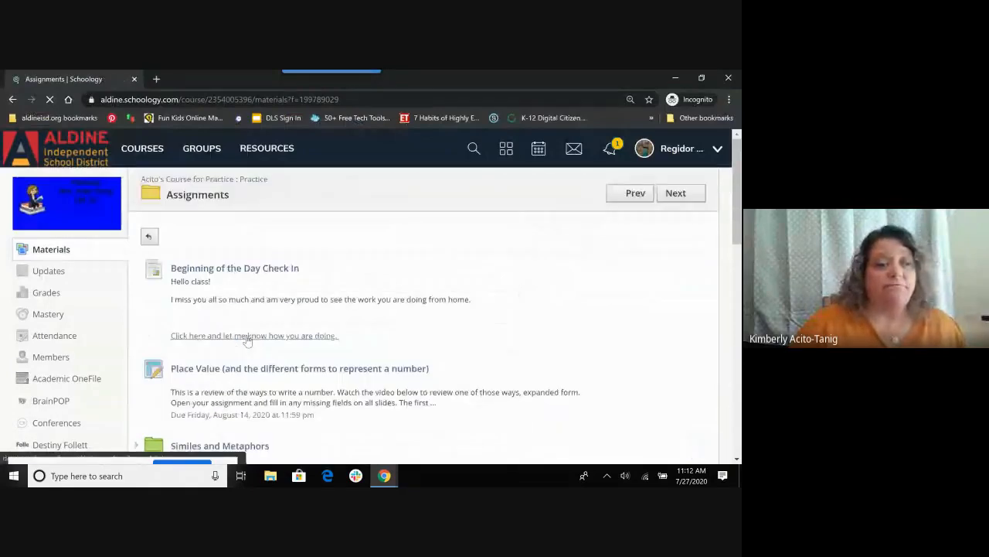
{"action": "scroll", "coordinate": [247, 341], "scroll_direction": "down", "scroll_amount": 10}
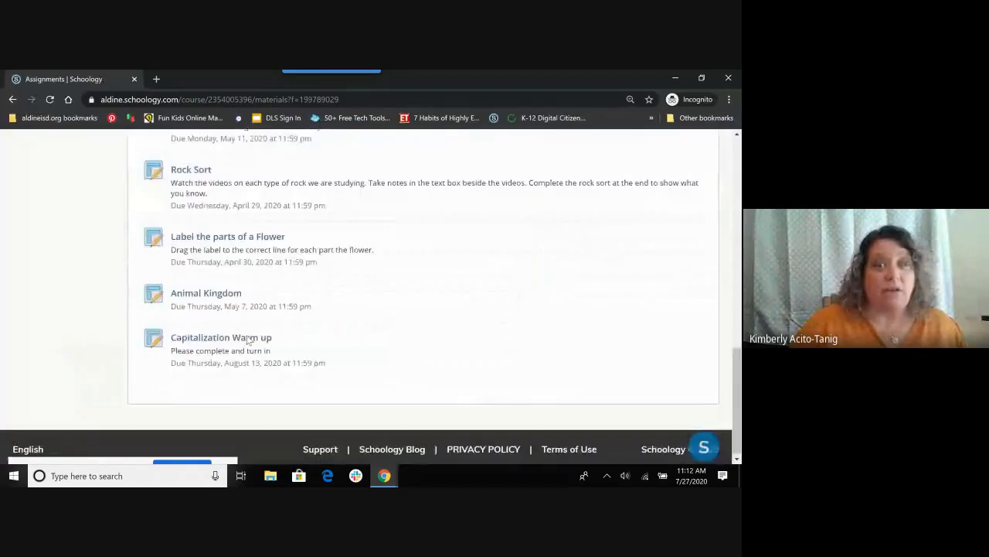
{"action": "left_click", "coordinate": [239, 337]}
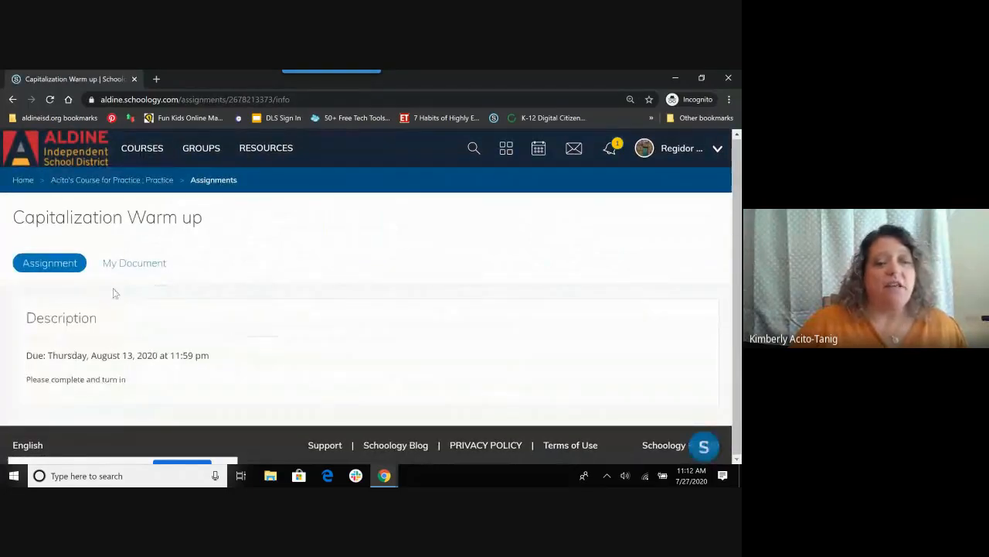
{"action": "left_click", "coordinate": [135, 267]}
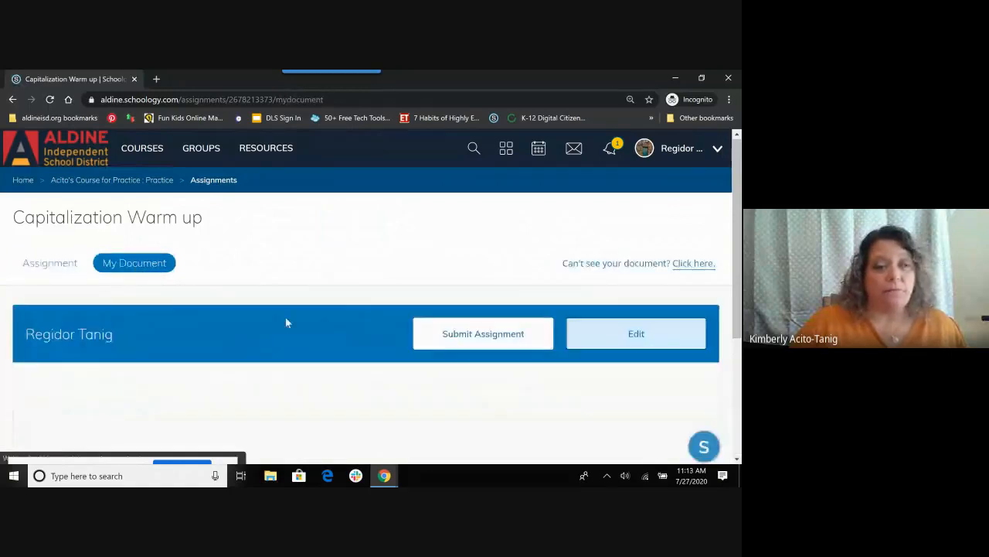
Fill in the worksheet chart's first row with "My" under First Word in Sentence and "I" under Pronoun "I"
{"action": "scroll", "coordinate": [285, 323], "scroll_direction": "down", "scroll_amount": 3}
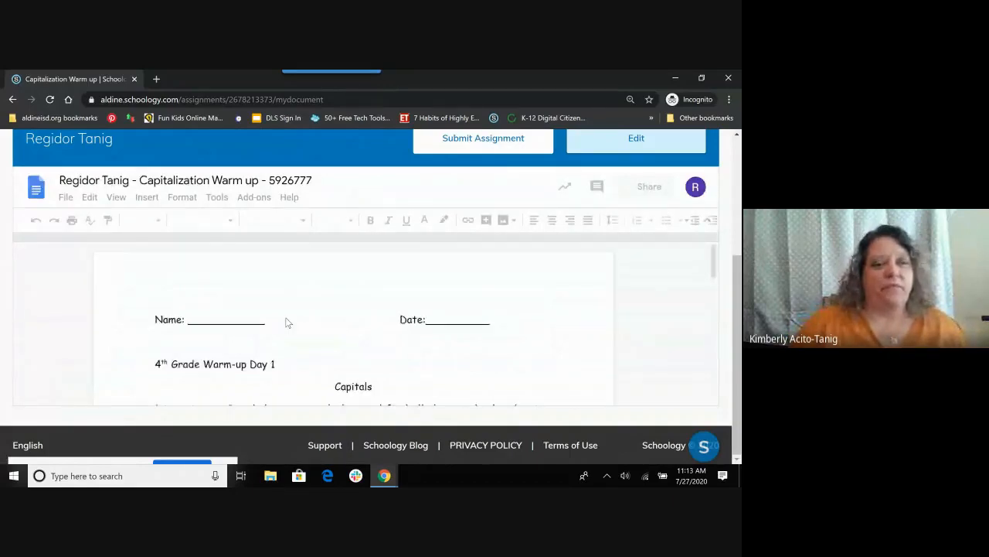
{"action": "scroll", "coordinate": [286, 323], "scroll_direction": "down", "scroll_amount": 1}
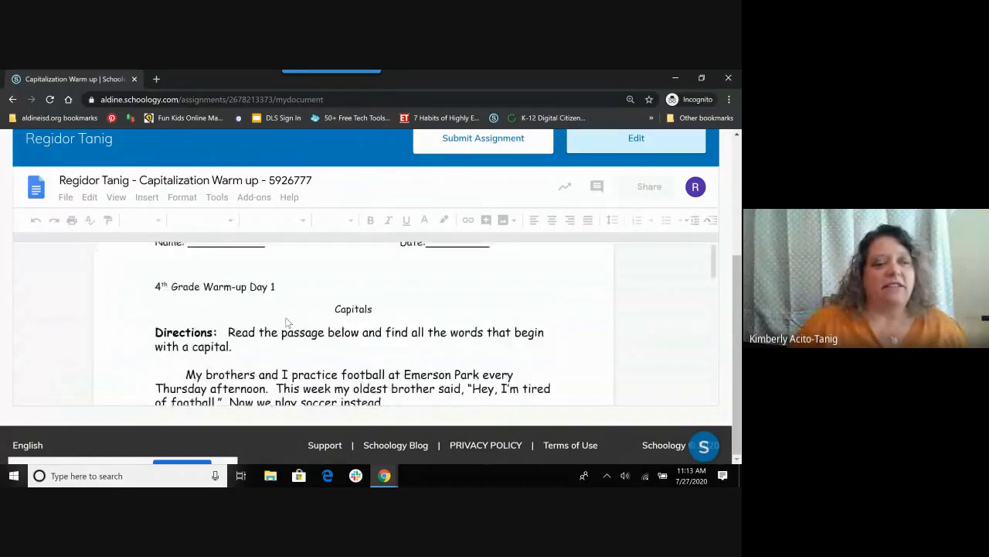
{"action": "scroll", "coordinate": [286, 322], "scroll_direction": "down", "scroll_amount": 1}
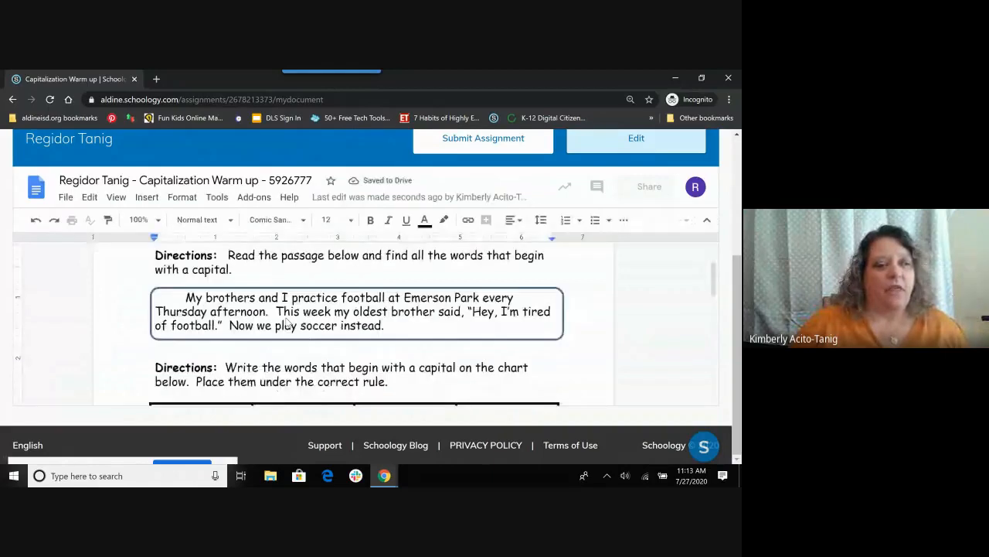
{"action": "scroll", "coordinate": [187, 388], "scroll_direction": "down", "scroll_amount": 1}
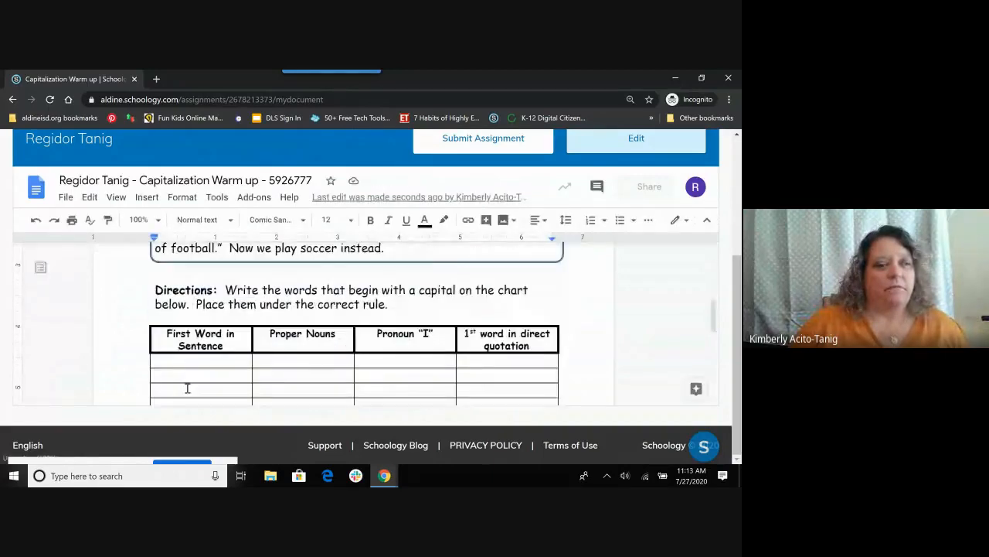
{"action": "scroll", "coordinate": [219, 378], "scroll_direction": "up", "scroll_amount": 1}
{"action": "scroll", "coordinate": [219, 378], "scroll_direction": "down", "scroll_amount": 1}
{"action": "left_click", "coordinate": [227, 361]}
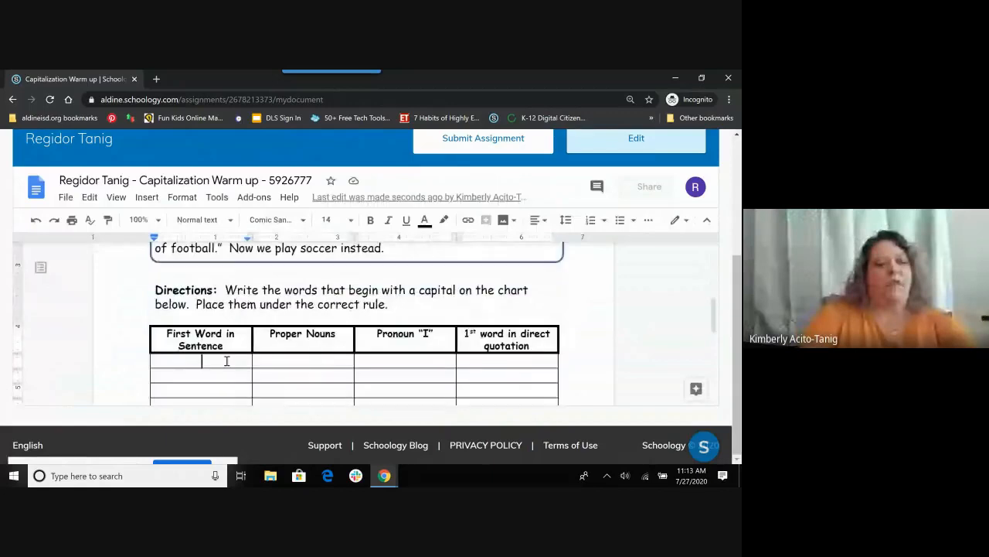
{"action": "type", "text": "My"}
{"action": "key", "text": "Tab"}
{"action": "type", "text": "I"}
{"action": "key", "text": "BackSpace"}
{"action": "key", "text": "Tab"}
{"action": "type", "text": "I"}
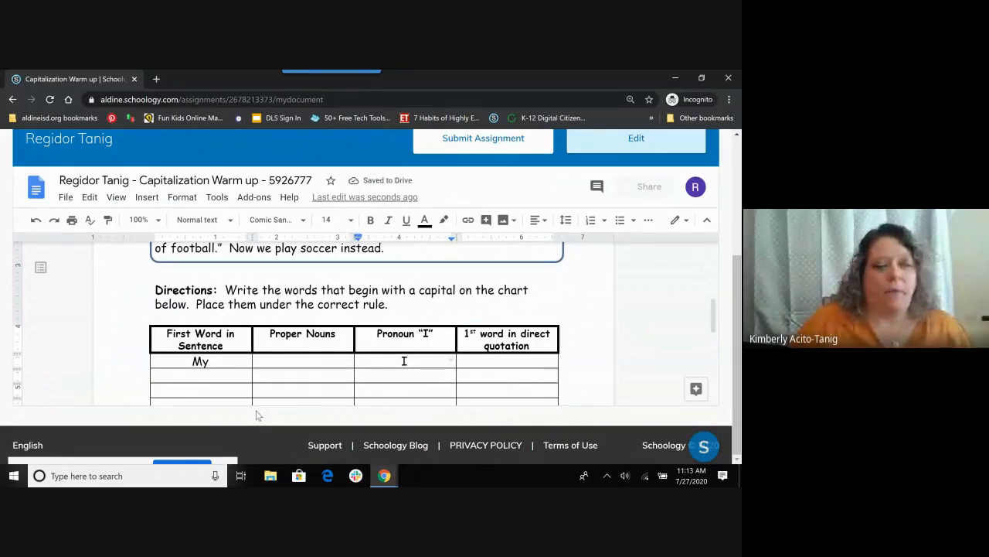
{"action": "scroll", "coordinate": [263, 409], "scroll_direction": "up", "scroll_amount": 1}
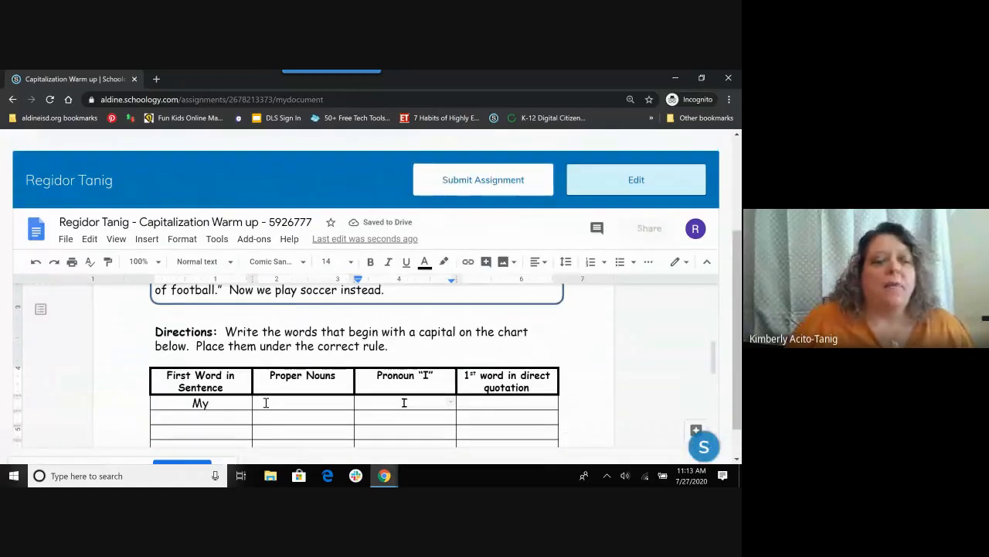
Switch to the teacher's Schoology window and check the student's filled-in chart for Capitalization Warm up in the In Progress view
{"action": "scroll", "coordinate": [323, 398], "scroll_direction": "up", "scroll_amount": 3}
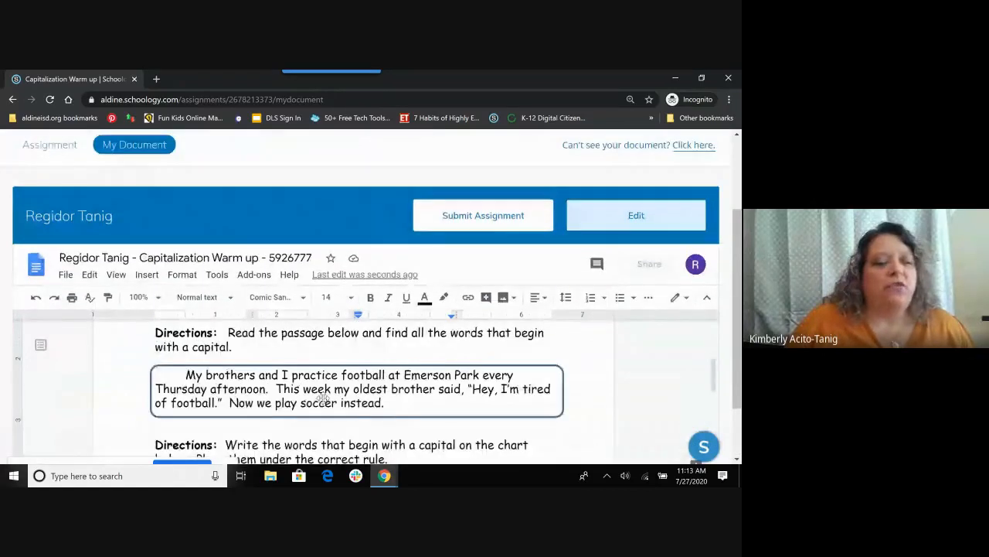
{"action": "left_click", "coordinate": [384, 475]}
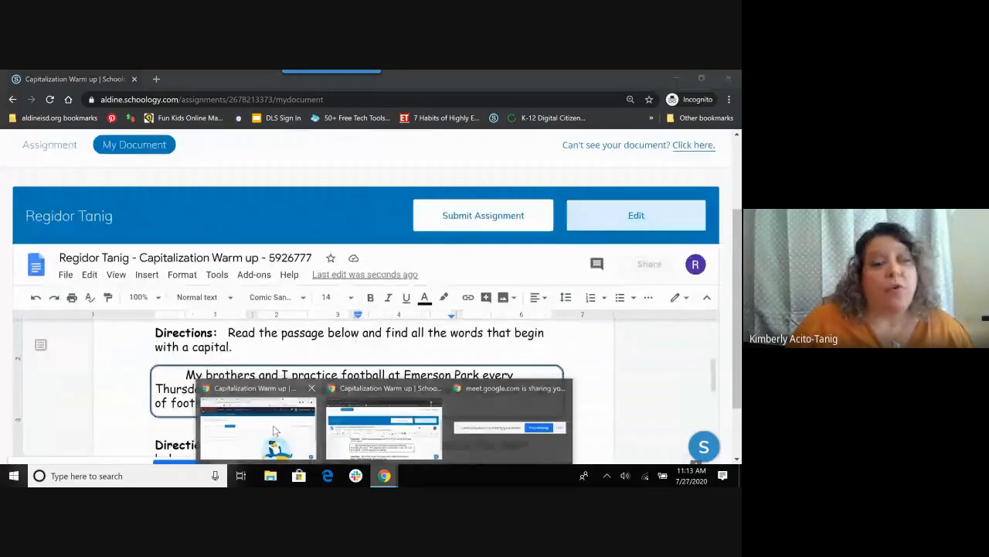
{"action": "left_click", "coordinate": [274, 430]}
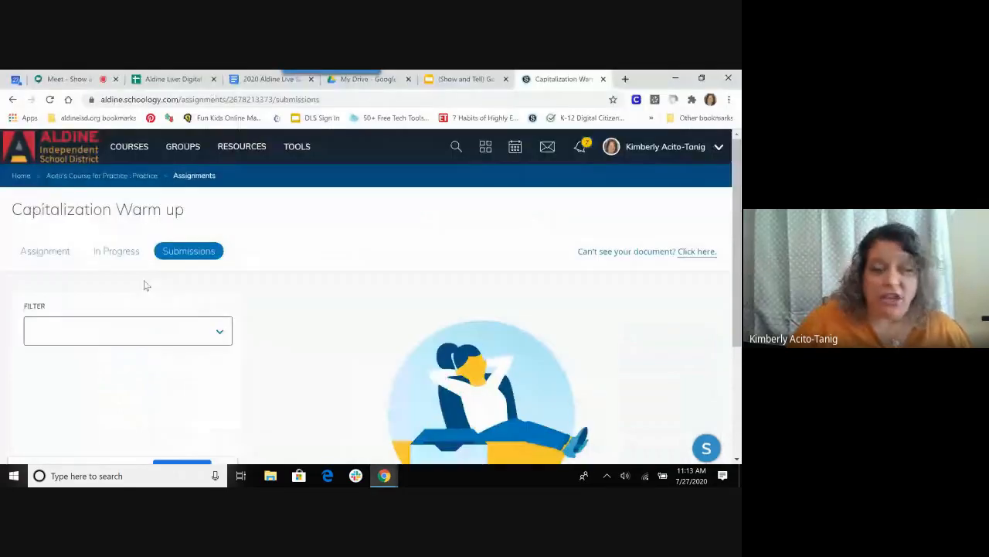
{"action": "left_click", "coordinate": [117, 252]}
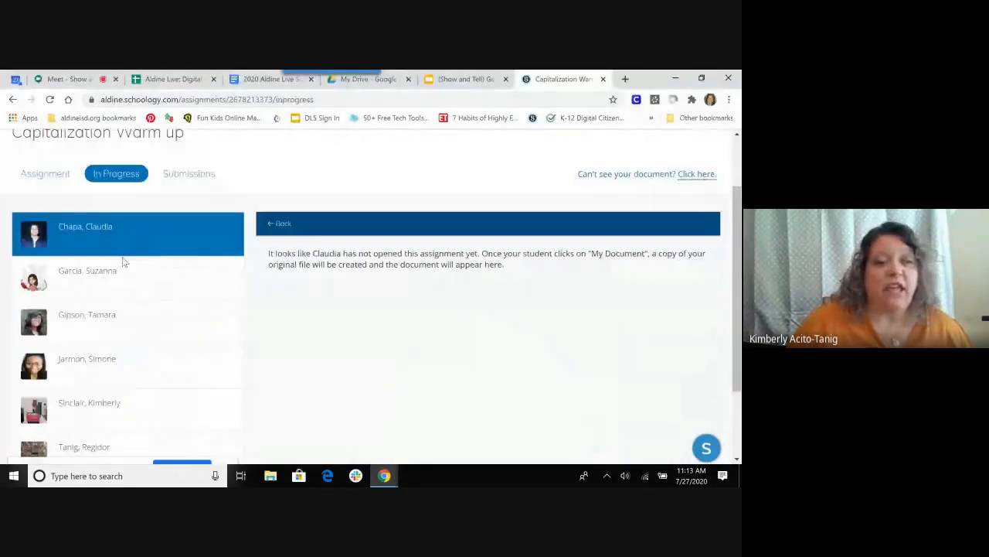
{"action": "scroll", "coordinate": [130, 348], "scroll_direction": "down", "scroll_amount": 1}
{"action": "left_click", "coordinate": [134, 377]}
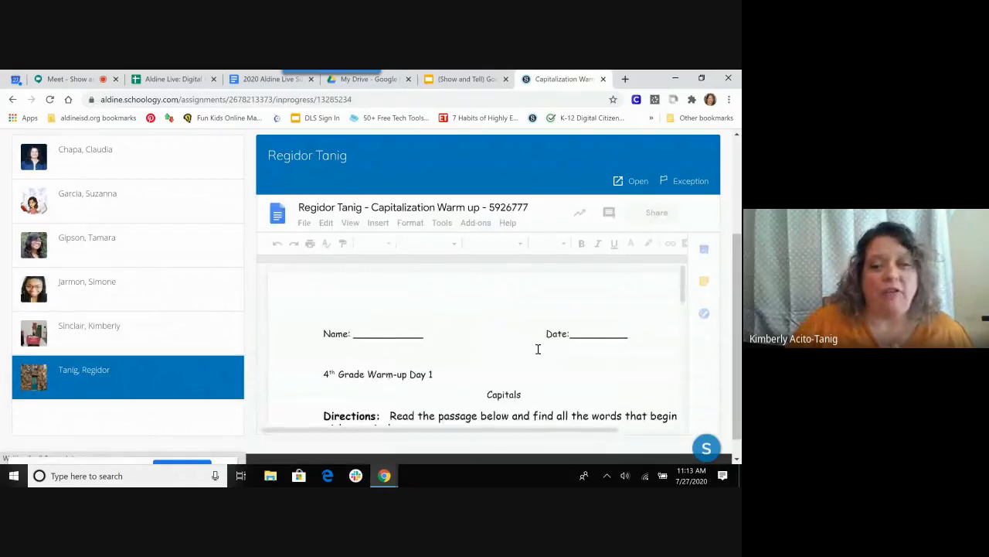
{"action": "scroll", "coordinate": [538, 349], "scroll_direction": "down", "scroll_amount": 5}
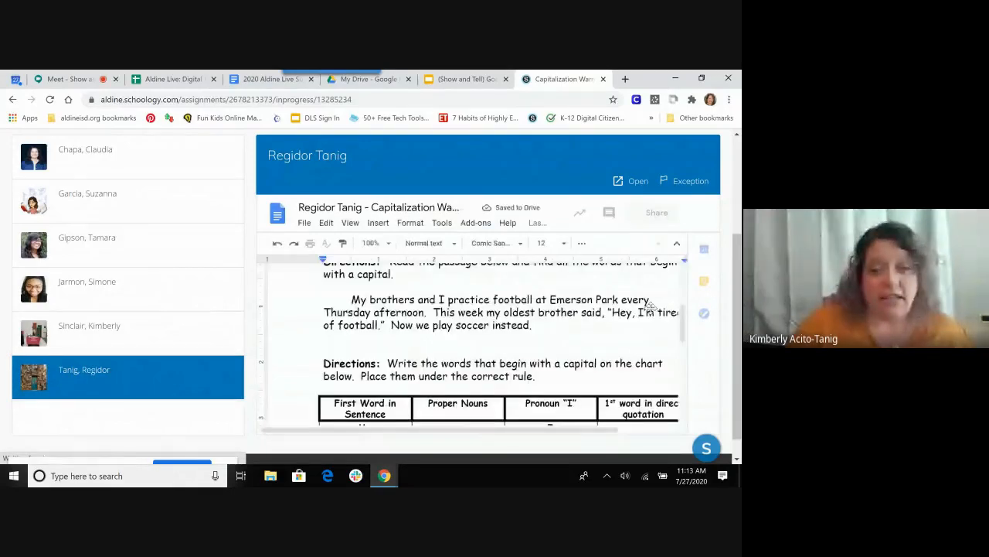
{"action": "scroll", "coordinate": [548, 361], "scroll_direction": "down", "scroll_amount": 3}
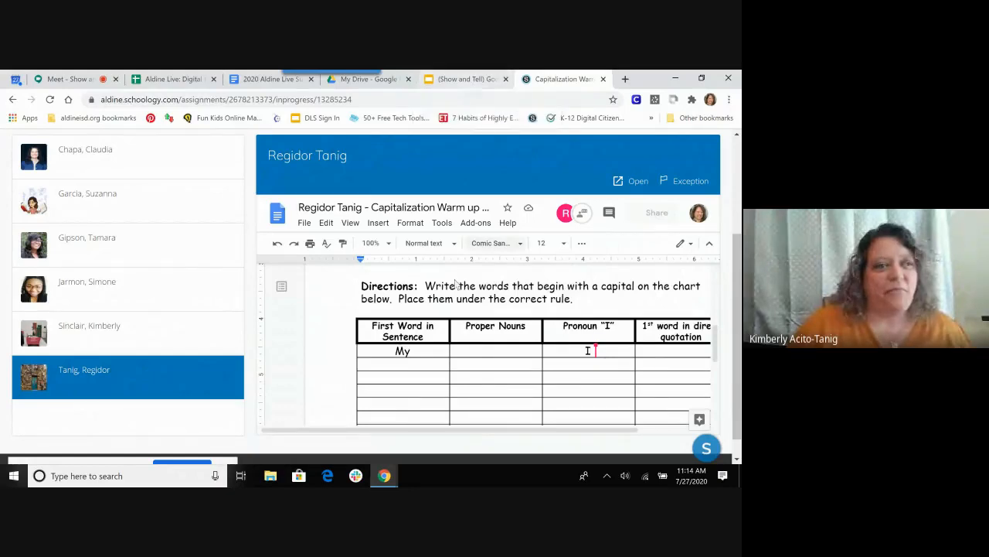
{"action": "scroll", "coordinate": [456, 285], "scroll_direction": "up", "scroll_amount": 1}
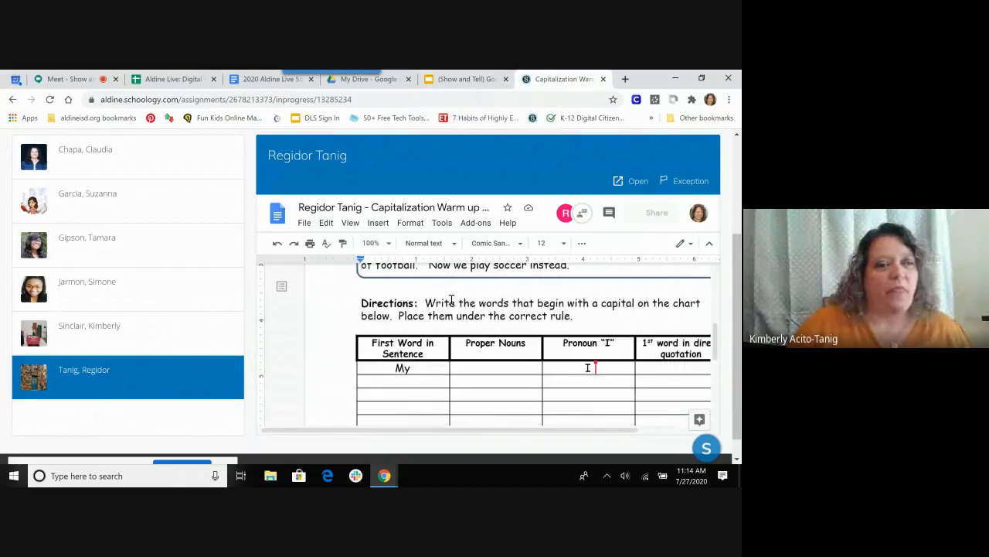
{"action": "scroll", "coordinate": [75, 239], "scroll_direction": "up", "scroll_amount": 2}
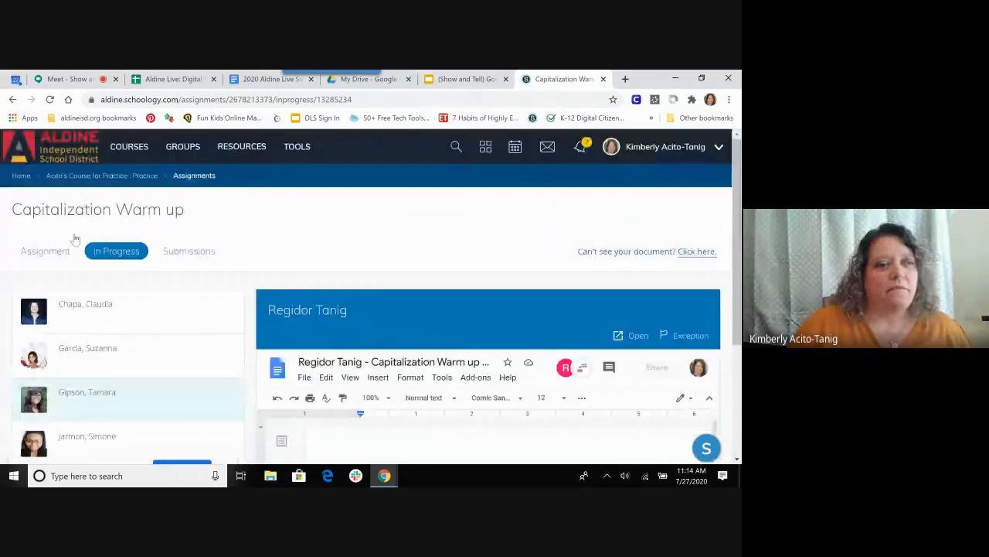
Return to the practice course's materials and look through the Assignments folder
{"action": "left_click", "coordinate": [125, 176]}
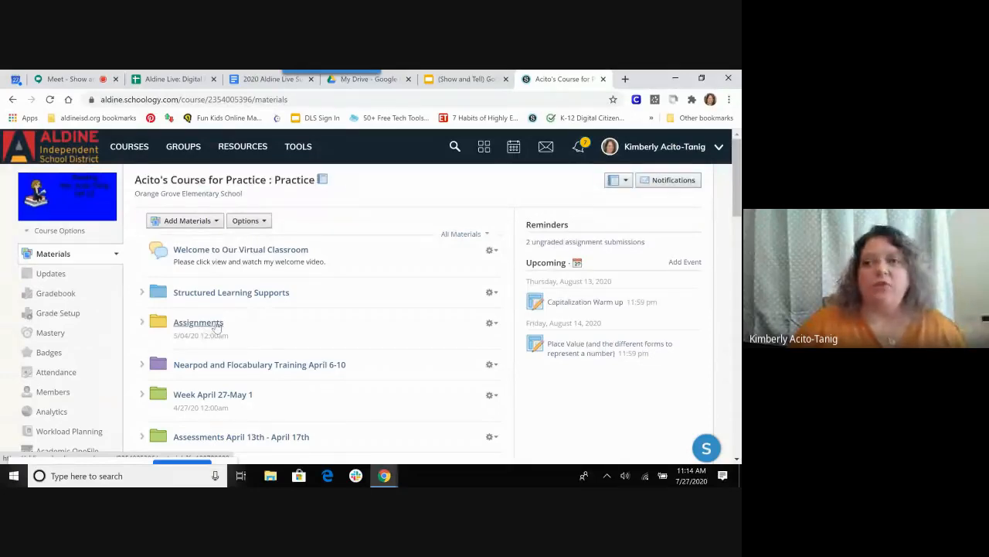
{"action": "left_click", "coordinate": [217, 328]}
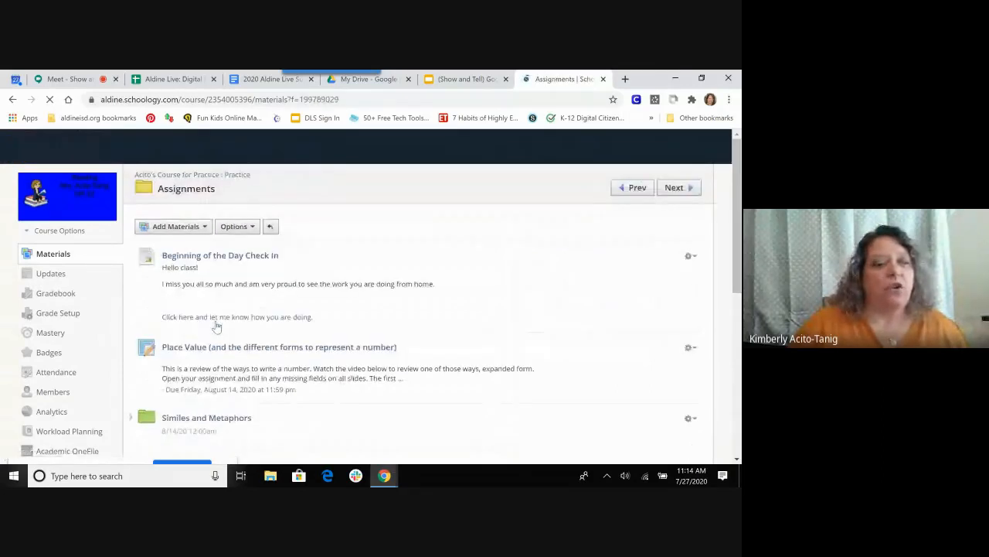
{"action": "scroll", "coordinate": [217, 328], "scroll_direction": "down", "scroll_amount": 4}
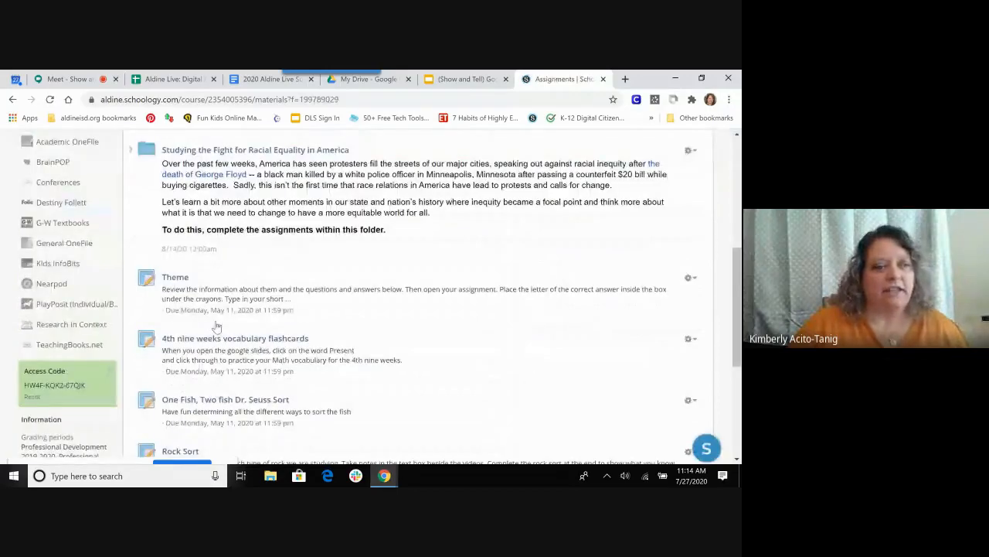
{"action": "scroll", "coordinate": [217, 327], "scroll_direction": "up", "scroll_amount": 5}
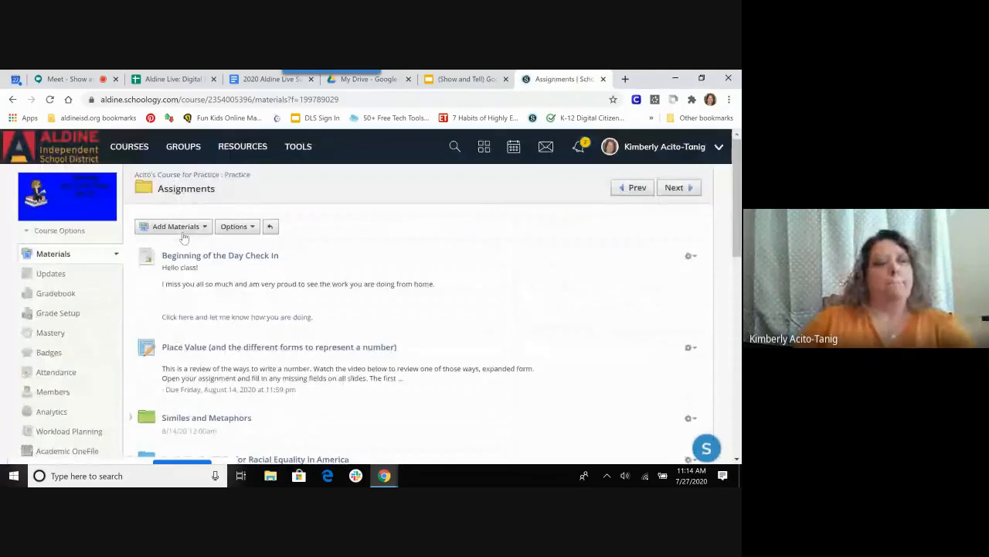
Start a new assignment in the Assignments folder and name it "3D Shapes"
{"action": "left_click", "coordinate": [183, 231]}
{"action": "left_click", "coordinate": [184, 264]}
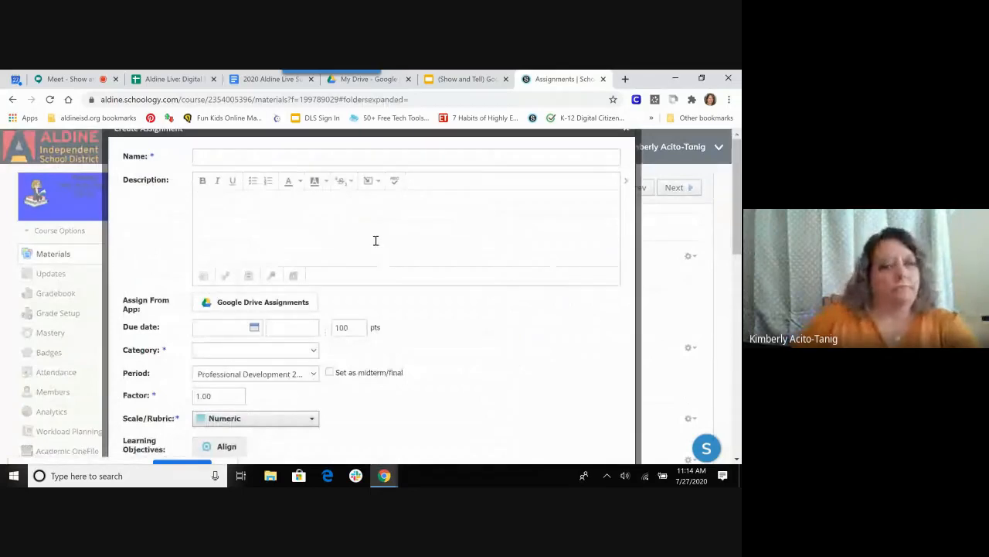
{"action": "left_click", "coordinate": [329, 157]}
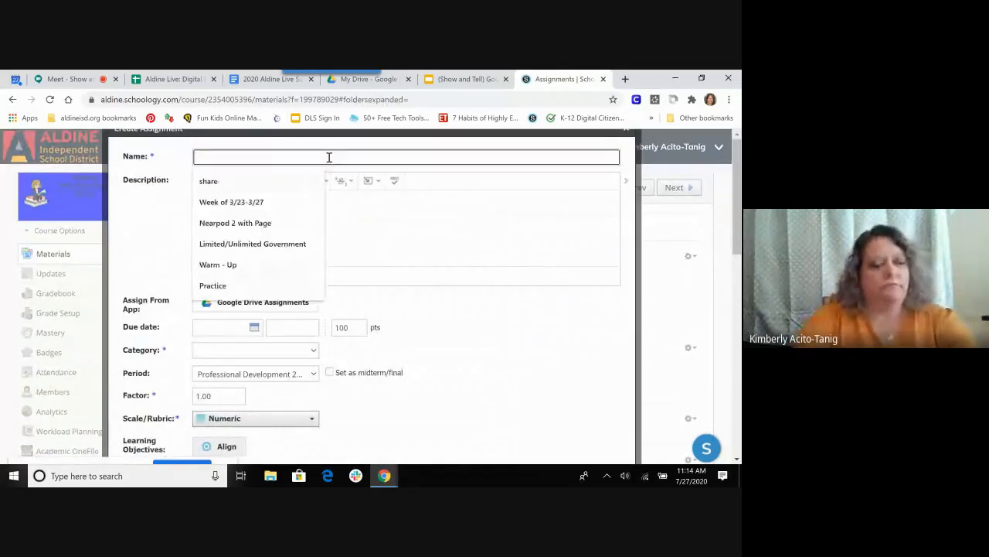
{"action": "type", "text": "3D Shap"}
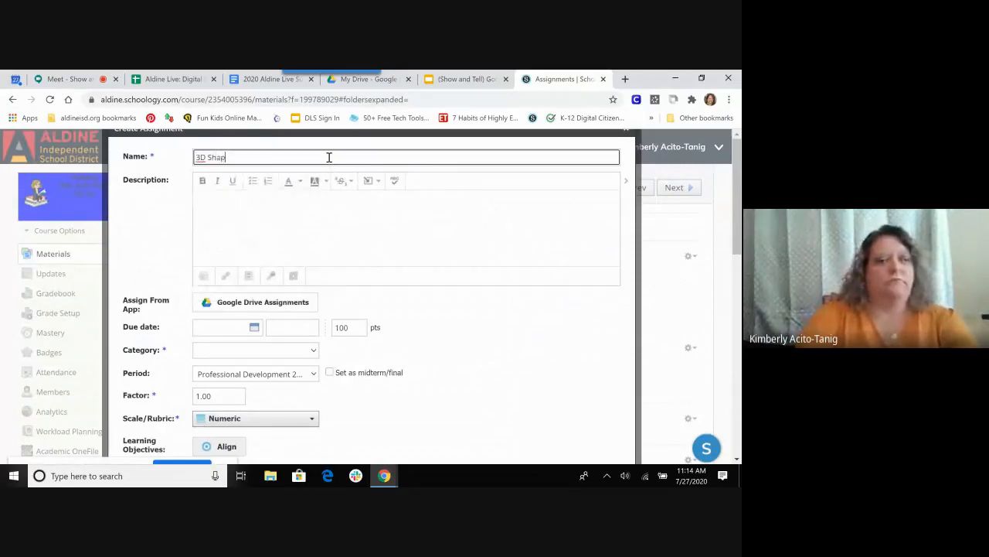
{"action": "type", "text": "es"}
Upload a shape image from the computer into the assignment's description, looking through the Pictures and Desktop folders for the file
{"action": "left_click", "coordinate": [308, 216]}
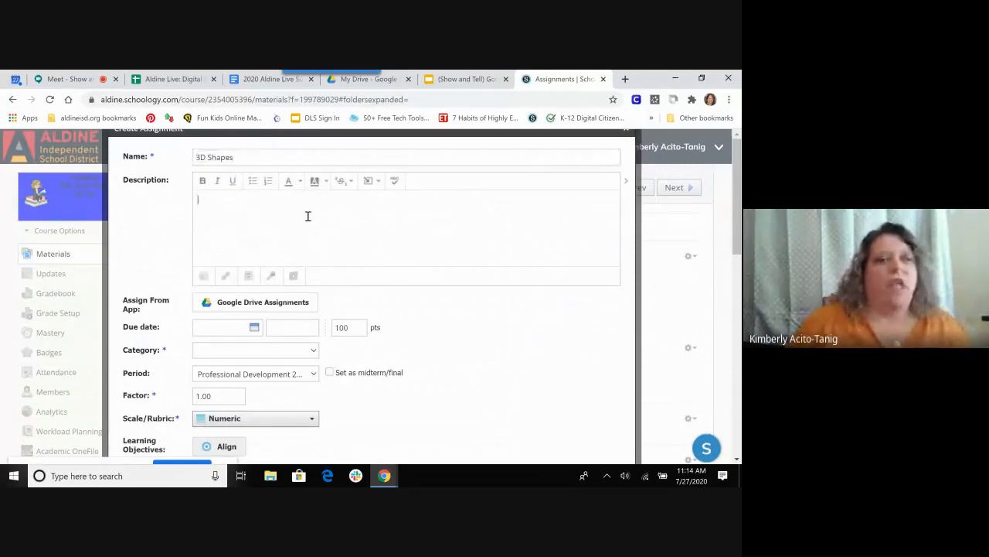
{"action": "left_click", "coordinate": [380, 184]}
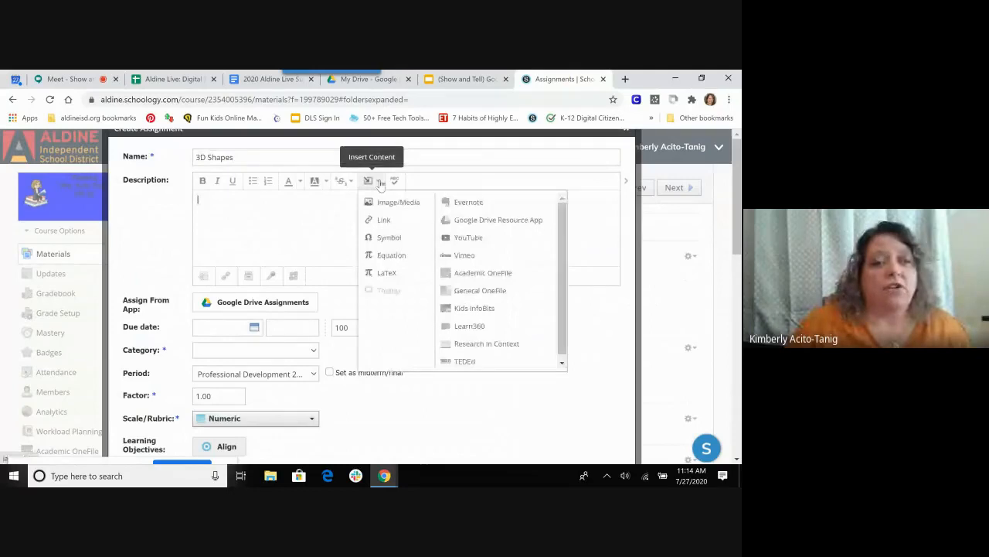
{"action": "left_click", "coordinate": [375, 205]}
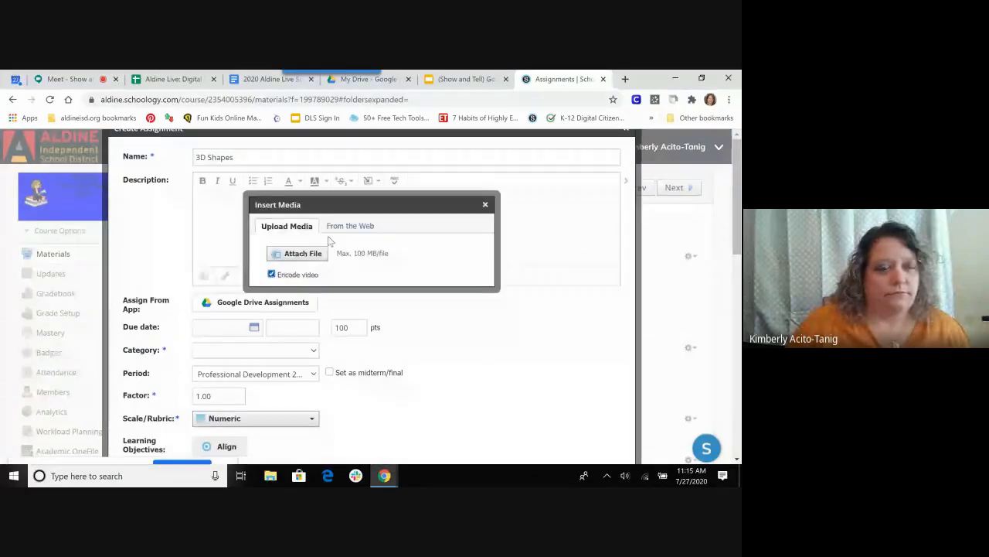
{"action": "left_click", "coordinate": [316, 258]}
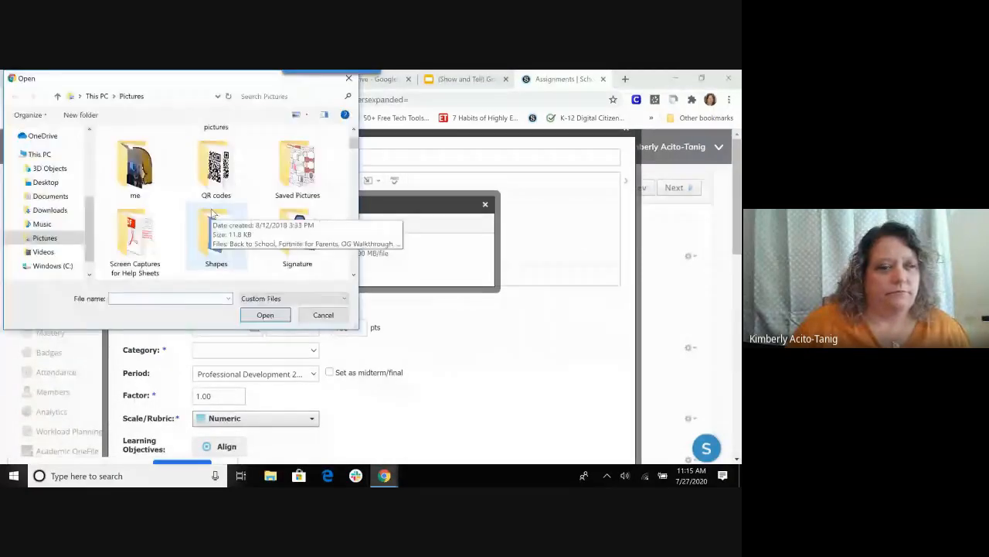
{"action": "scroll", "coordinate": [212, 212], "scroll_direction": "down", "scroll_amount": 3}
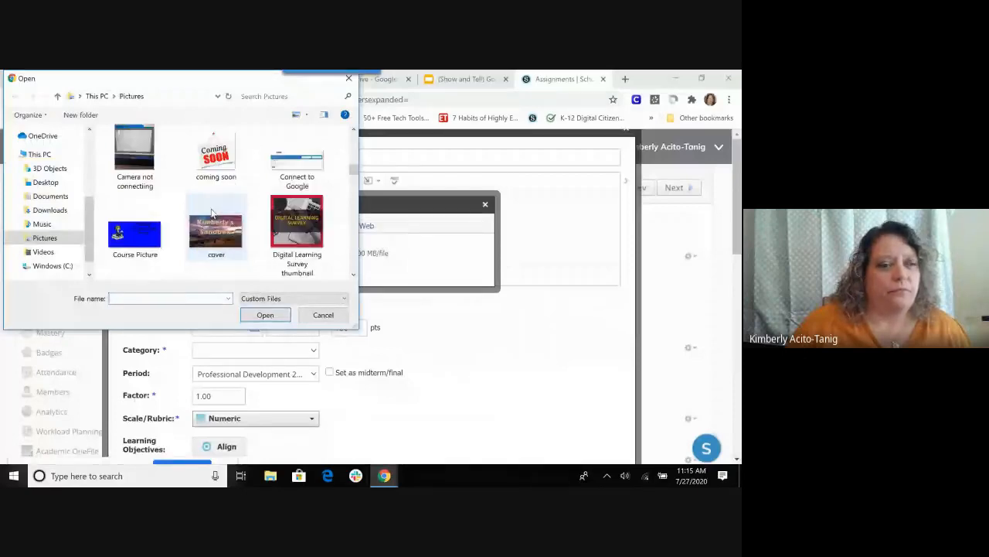
{"action": "scroll", "coordinate": [212, 213], "scroll_direction": "down", "scroll_amount": 3}
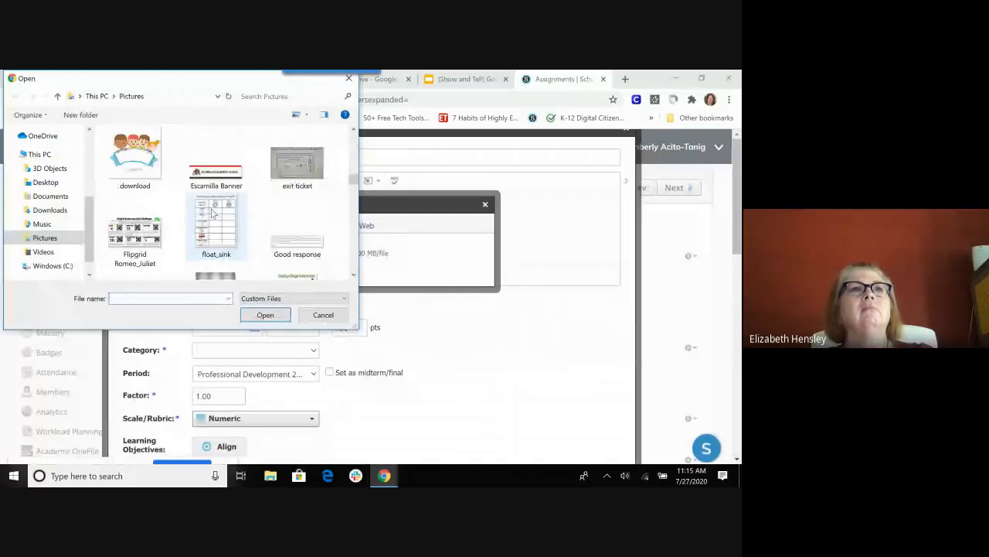
{"action": "scroll", "coordinate": [212, 213], "scroll_direction": "down", "scroll_amount": 3}
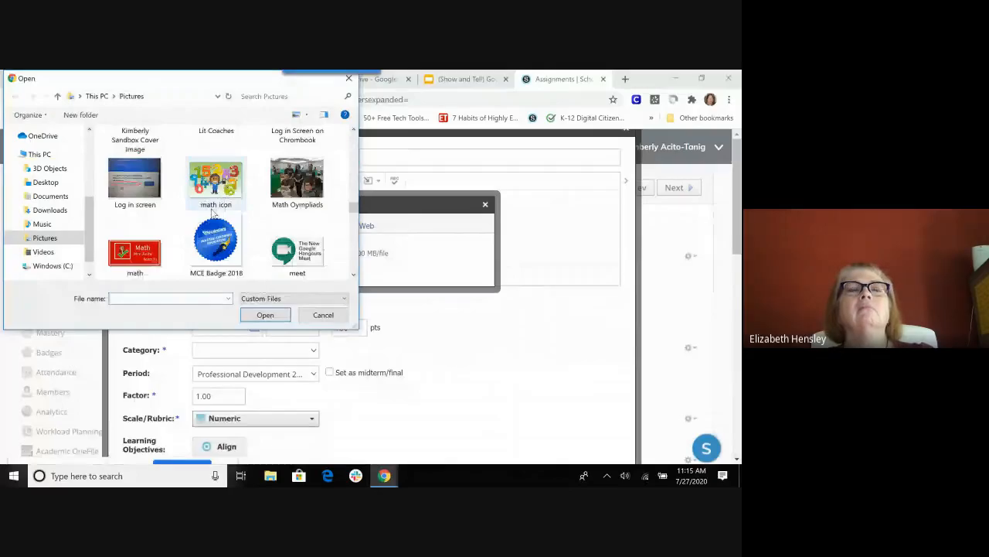
{"action": "scroll", "coordinate": [214, 213], "scroll_direction": "down", "scroll_amount": 3}
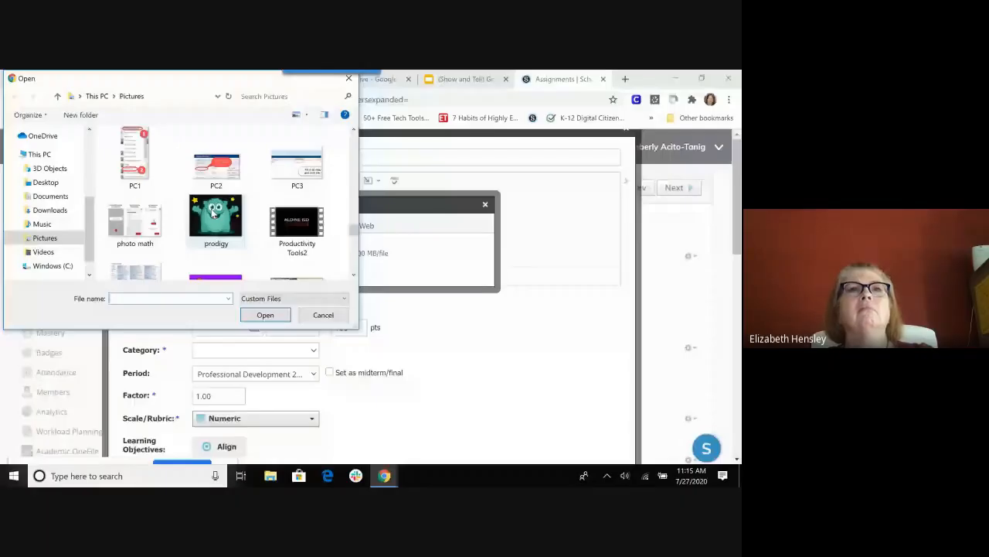
{"action": "scroll", "coordinate": [213, 214], "scroll_direction": "down", "scroll_amount": 3}
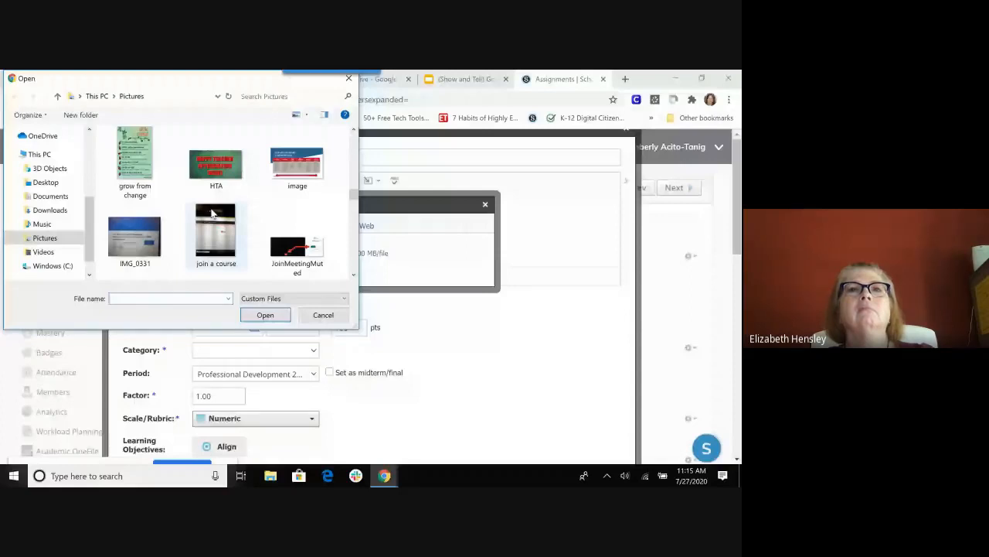
{"action": "scroll", "coordinate": [213, 213], "scroll_direction": "up", "scroll_amount": 3}
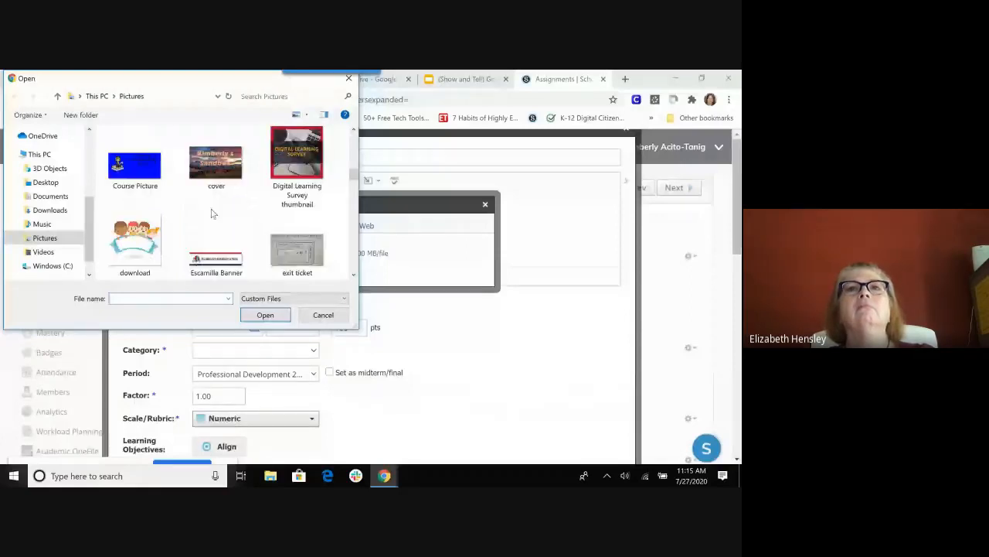
{"action": "left_click", "coordinate": [45, 183]}
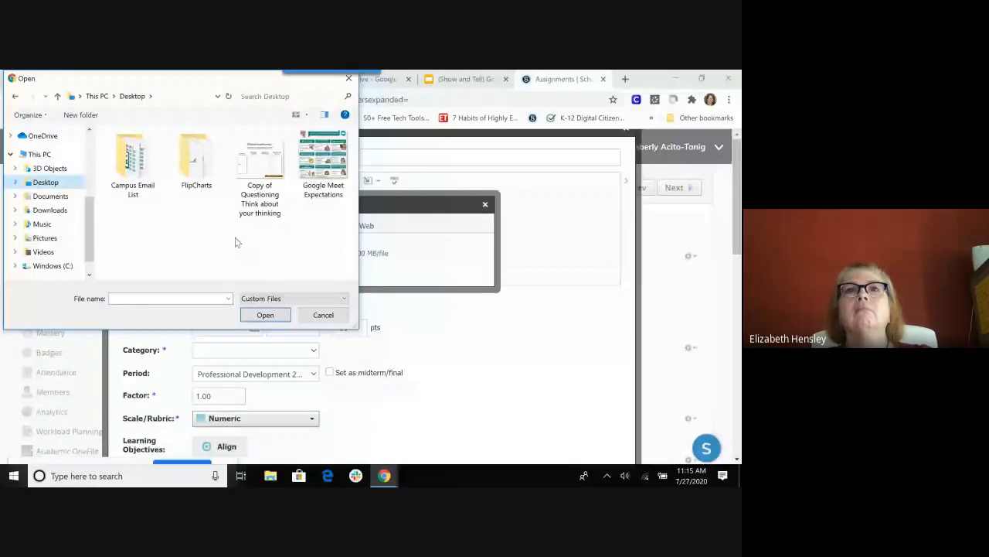
{"action": "left_click", "coordinate": [45, 238]}
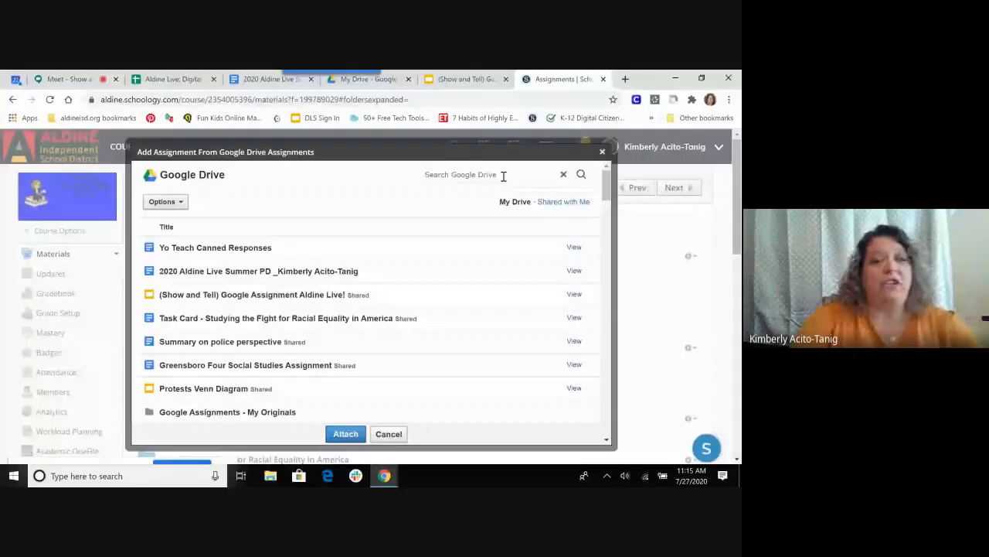
Search Google Drive for "3d shapes ass", attach 3D SHAPES ASSIGNMENT to the assignment, and open the due date calendar
{"action": "left_click", "coordinate": [504, 176]}
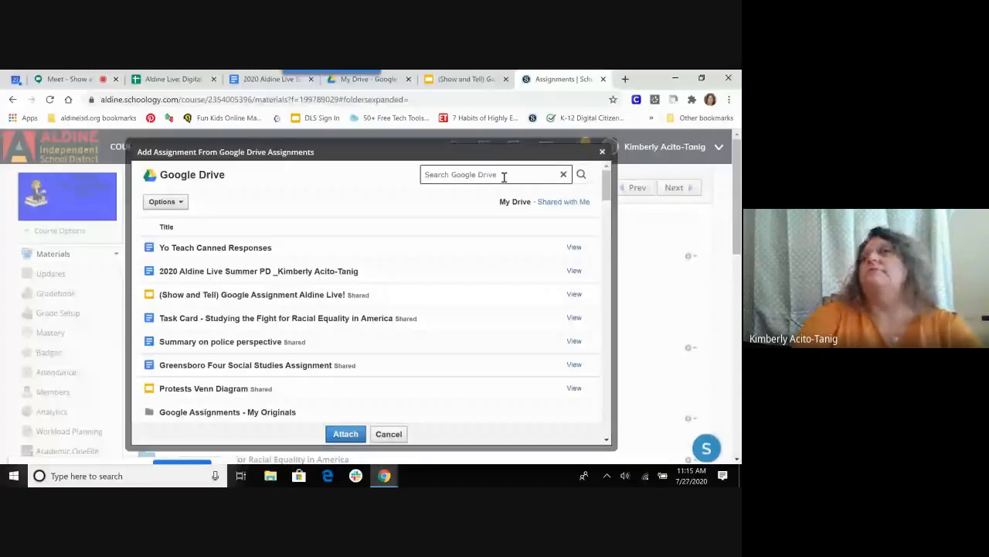
{"action": "type", "text": "3d"}
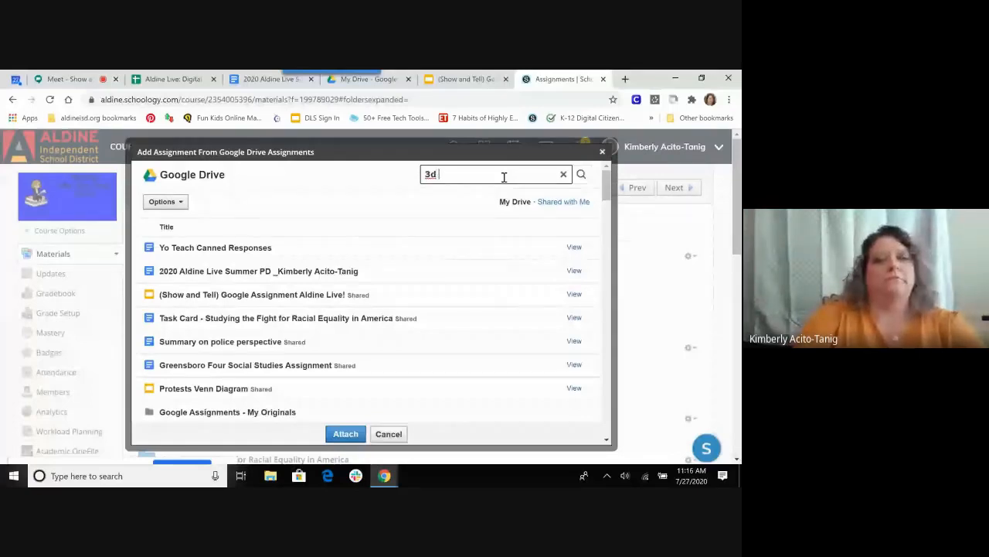
{"action": "type", "text": " s"}
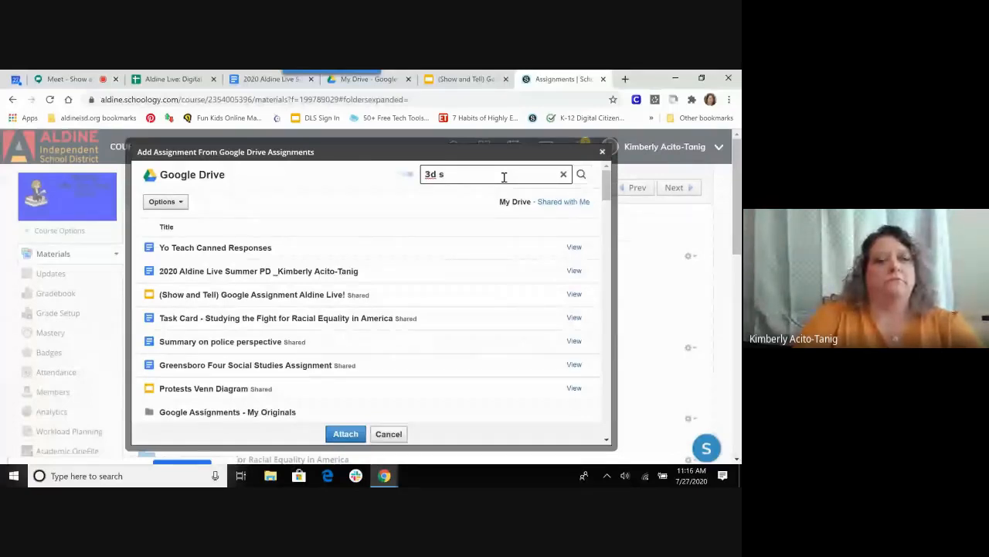
{"action": "type", "text": "hapes ass"}
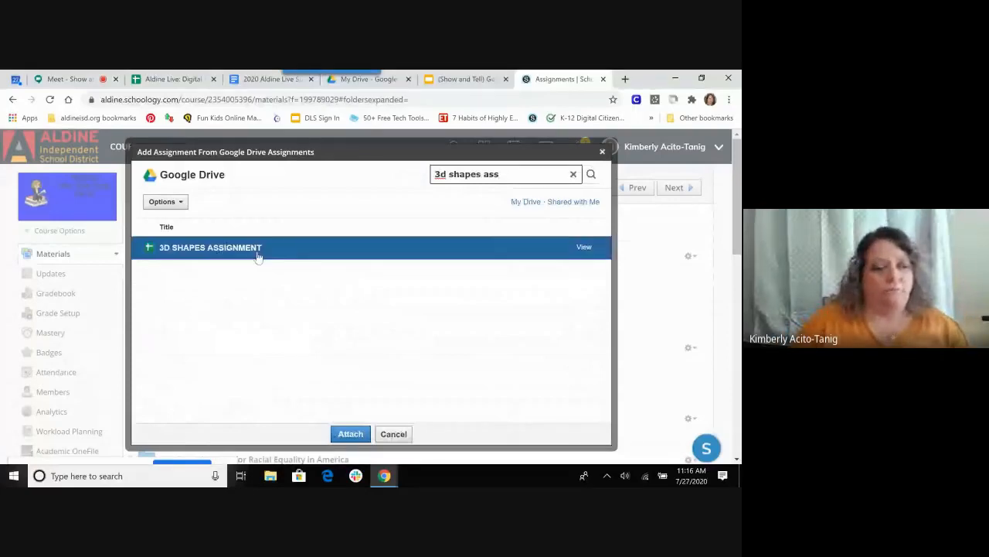
{"action": "left_click", "coordinate": [354, 436]}
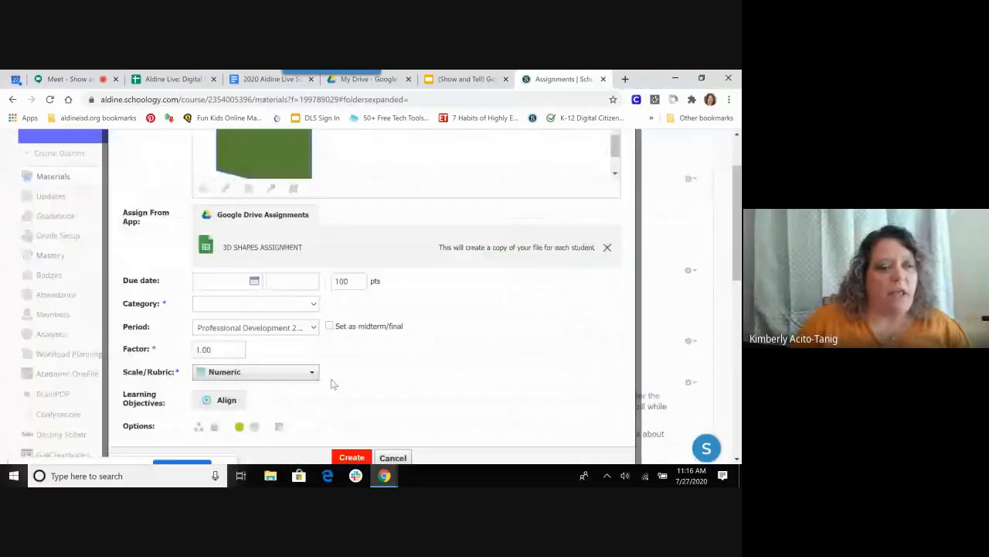
{"action": "left_click", "coordinate": [254, 280]}
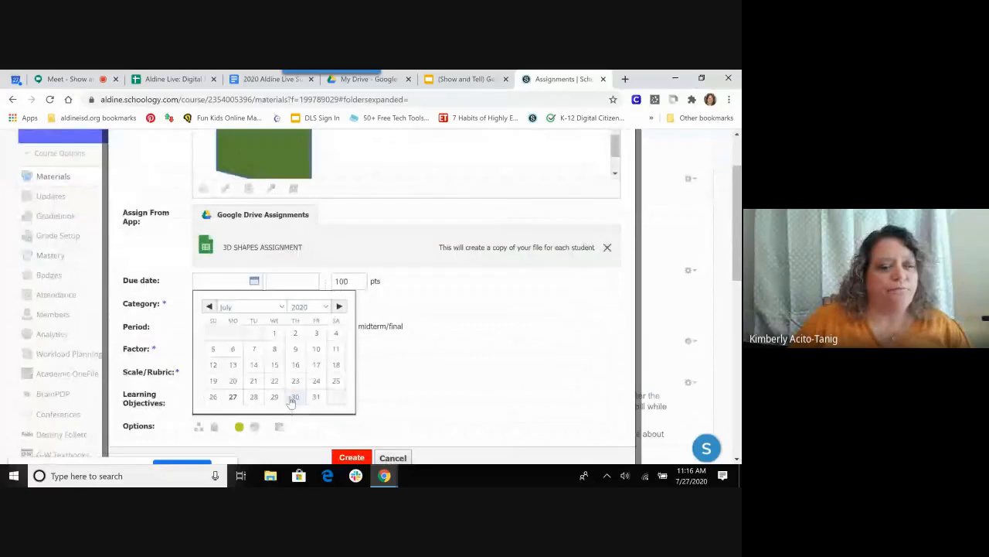
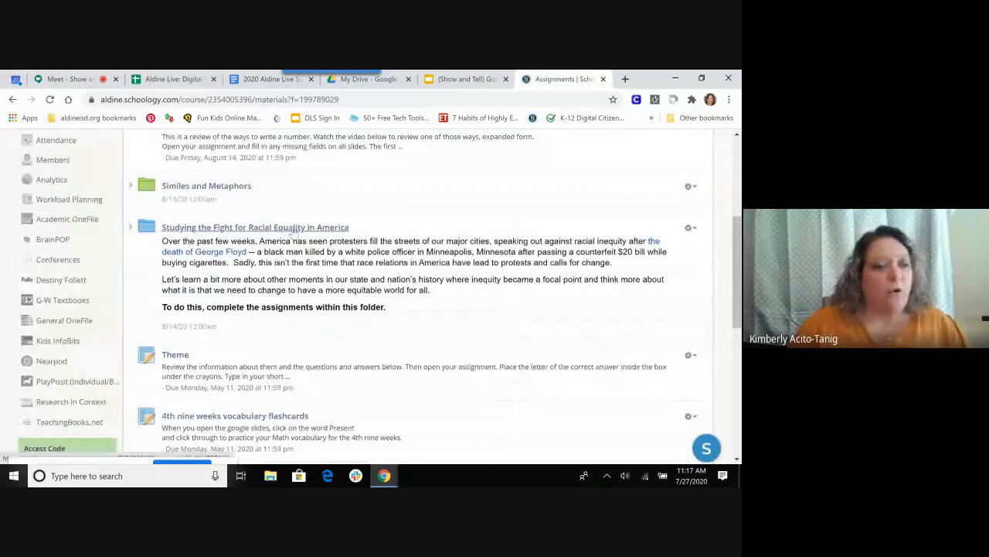
In the Studying the Fight for Racial Equality in America folder, create a "Protests Venn Diagram" assignment with its Google Drive file, due July 14, 2020
{"action": "left_click", "coordinate": [294, 229]}
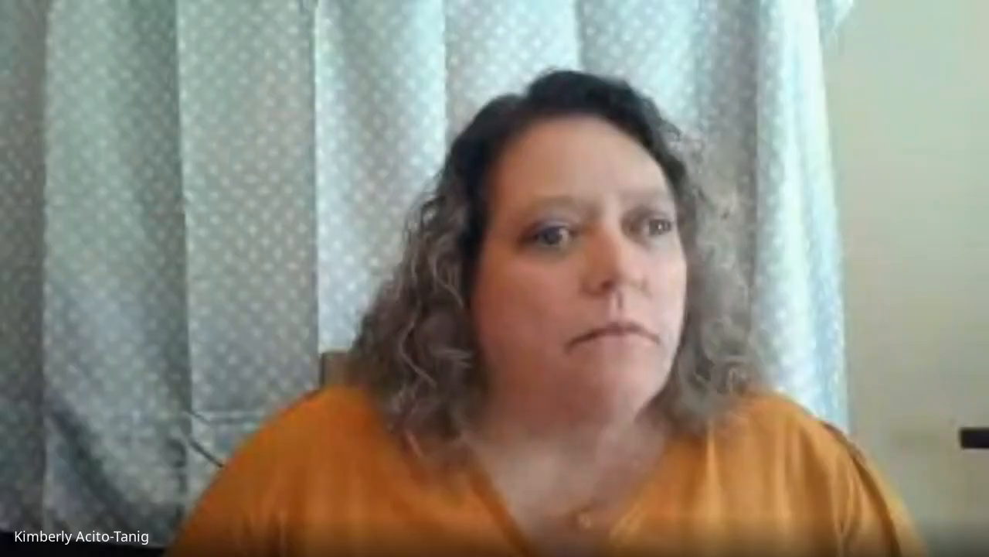
{"action": "scroll", "coordinate": [244, 192], "scroll_direction": "down", "scroll_amount": 1}
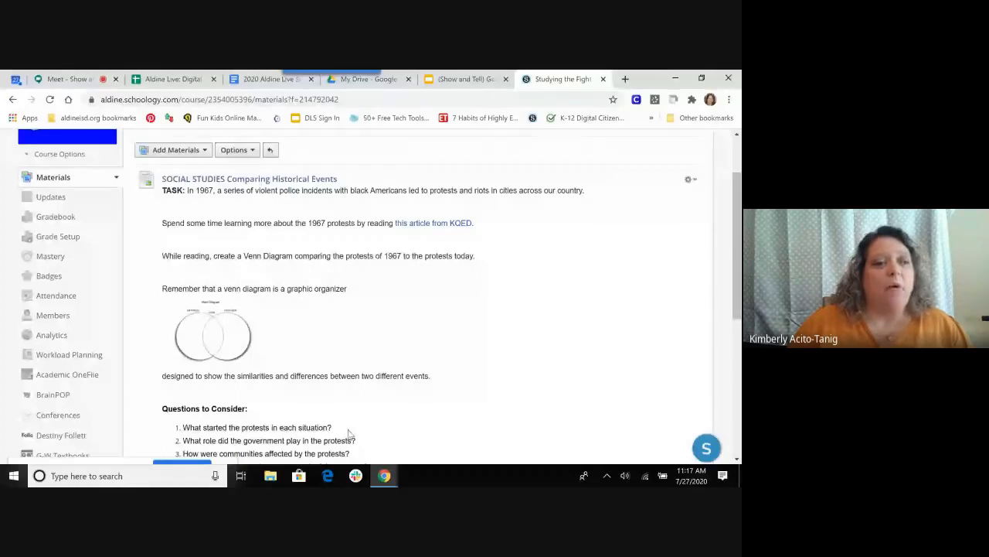
{"action": "scroll", "coordinate": [349, 433], "scroll_direction": "down", "scroll_amount": 1}
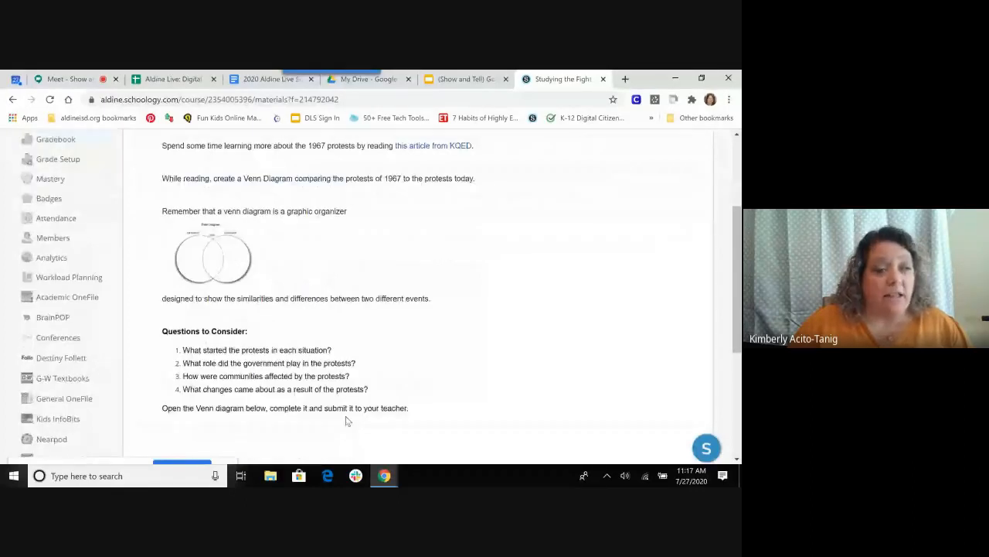
{"action": "scroll", "coordinate": [346, 421], "scroll_direction": "up", "scroll_amount": 2}
{"action": "left_click", "coordinate": [203, 226]}
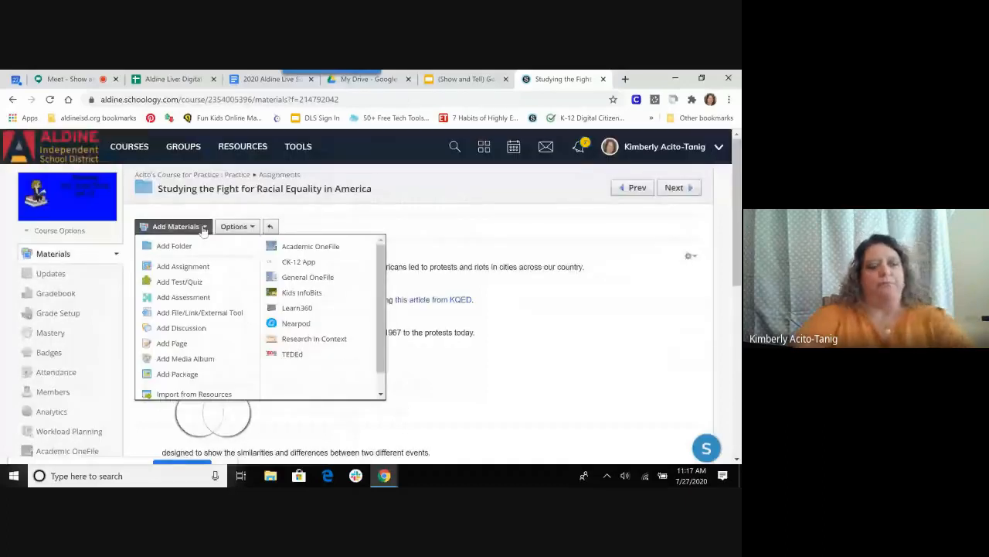
{"action": "left_click", "coordinate": [209, 265]}
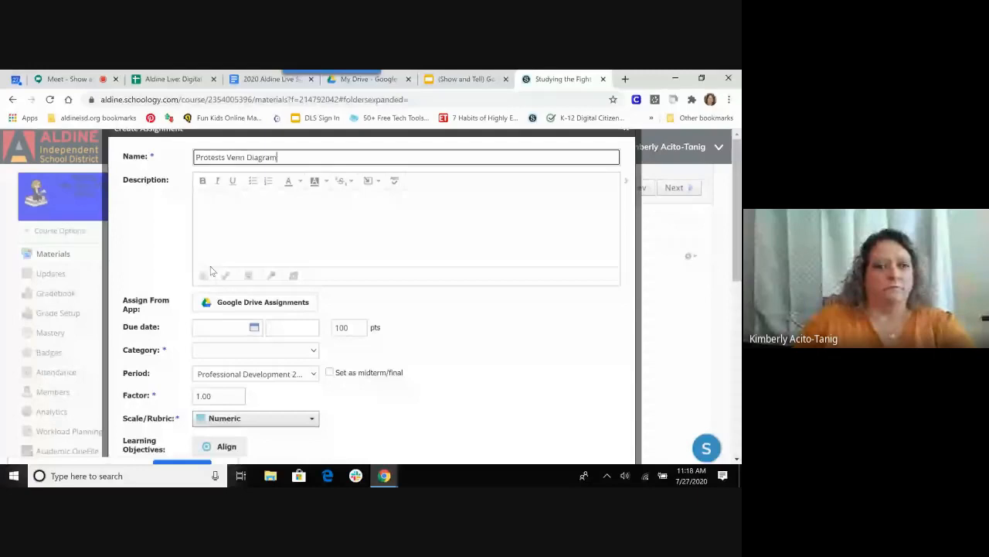
{"action": "left_click", "coordinate": [255, 301]}
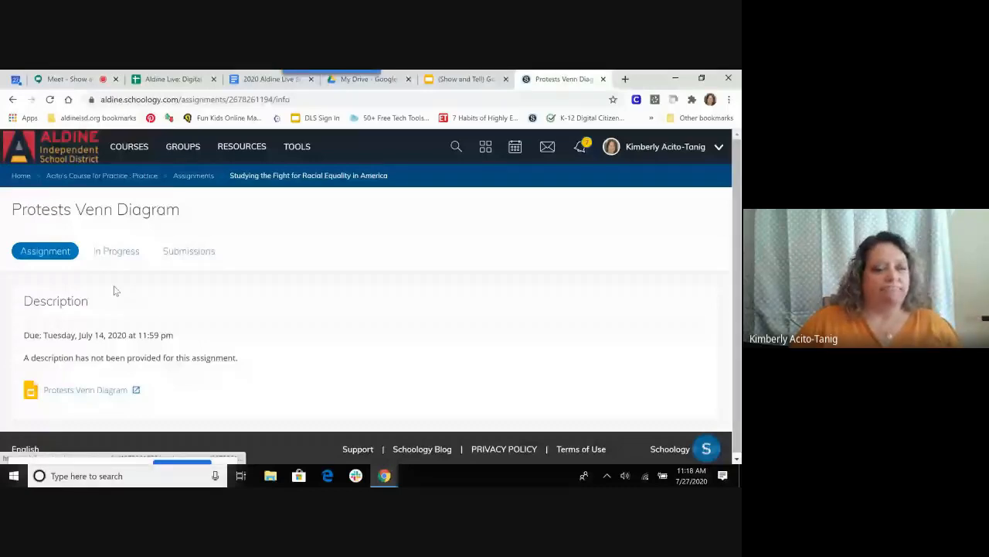
Check the assignment's student submissions, switch to the student's incognito window, and open the student's own Protests Venn Diagram document from the Assignments folder
{"action": "left_click", "coordinate": [190, 251]}
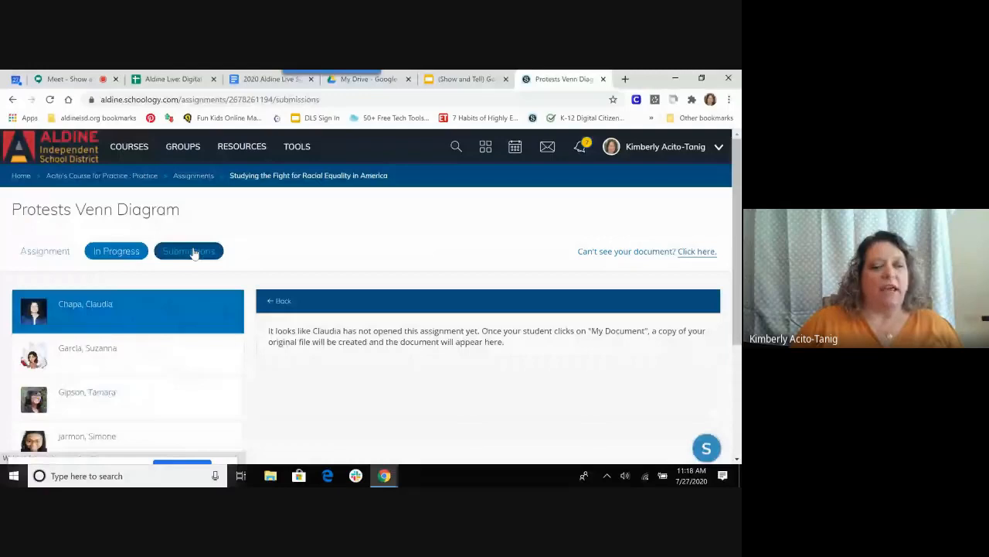
{"action": "left_click", "coordinate": [397, 473]}
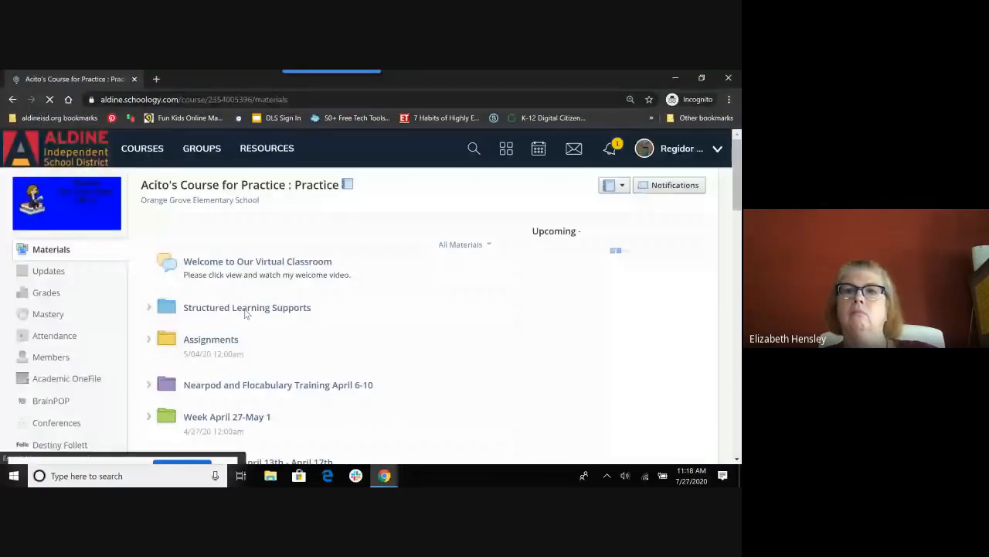
{"action": "left_click", "coordinate": [230, 340]}
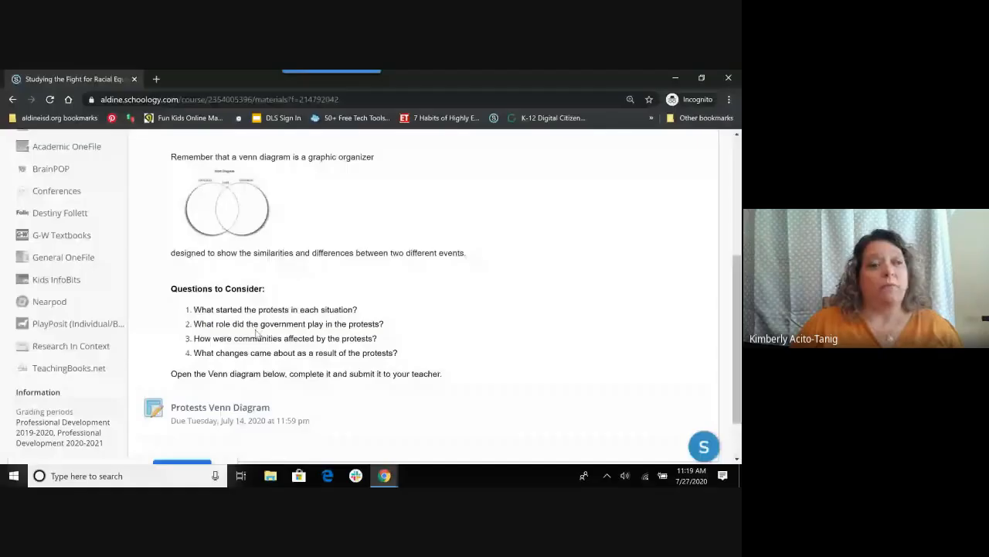
{"action": "left_click", "coordinate": [228, 410]}
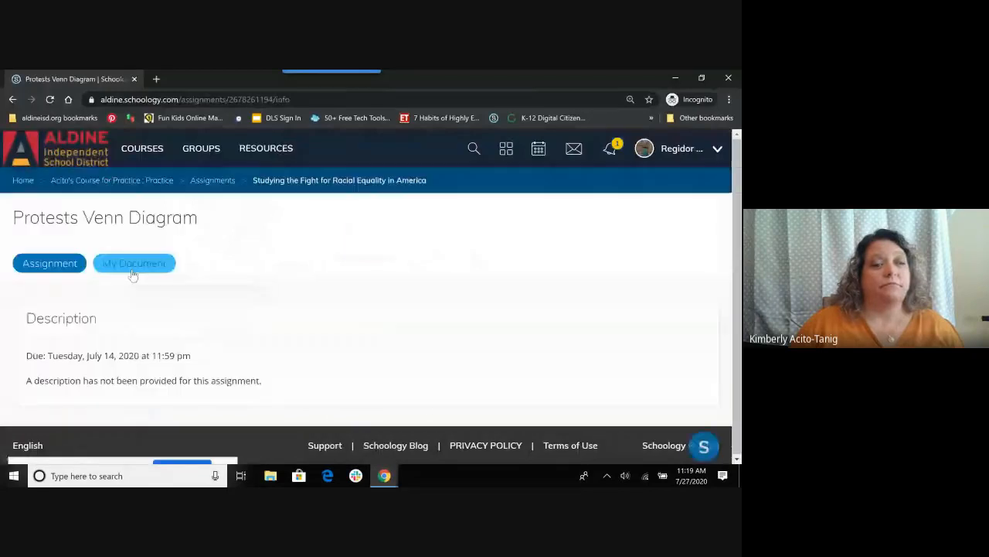
{"action": "left_click", "coordinate": [133, 264]}
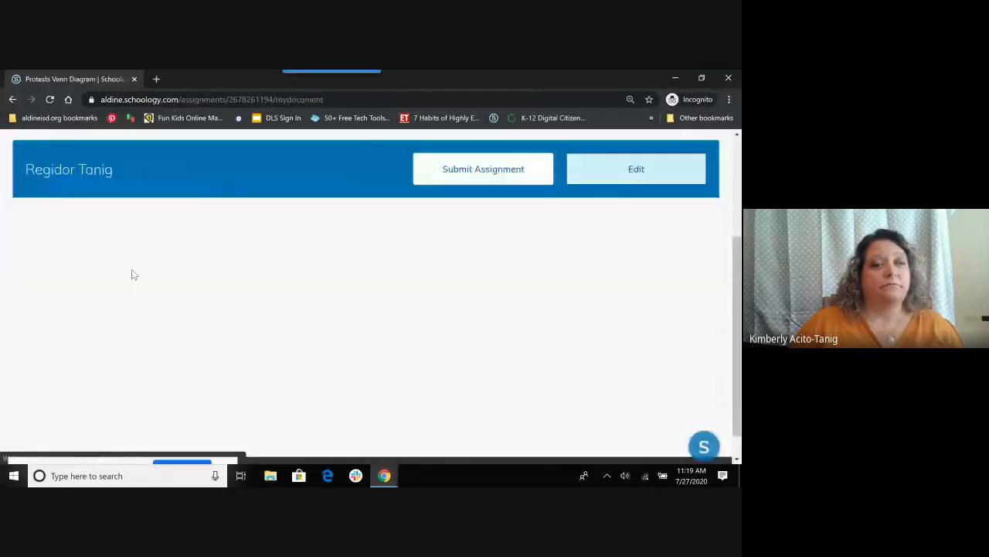
{"action": "scroll", "coordinate": [133, 274], "scroll_direction": "down", "scroll_amount": 1}
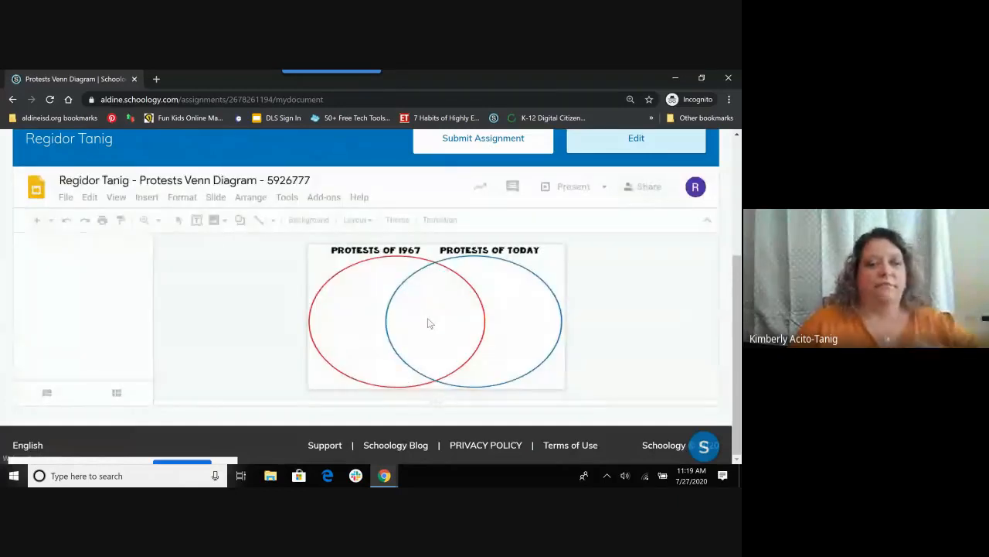
Enter "Text box" in the overlapping area of the Venn diagram and submit the assignment as the student
{"action": "left_click", "coordinate": [430, 323]}
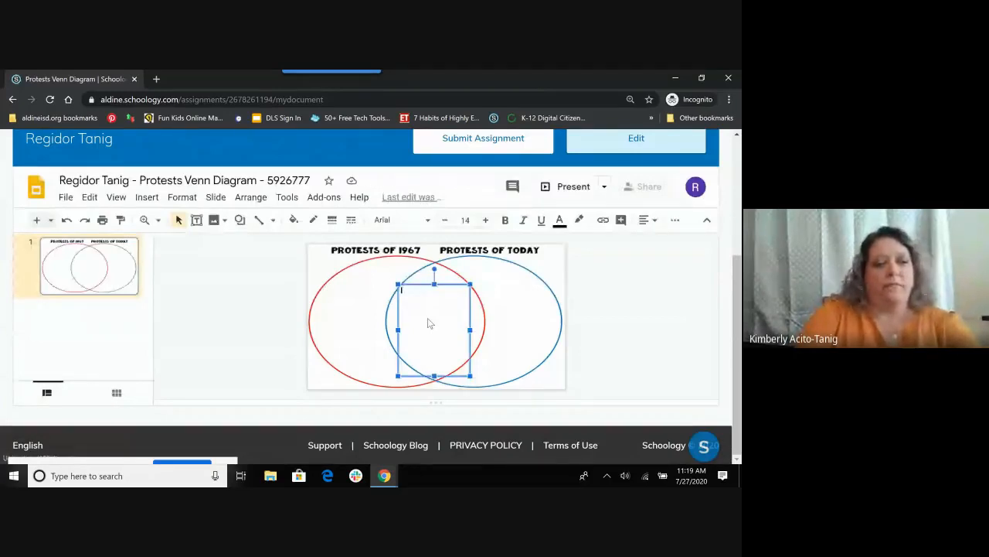
{"action": "type", "text": "Test"}
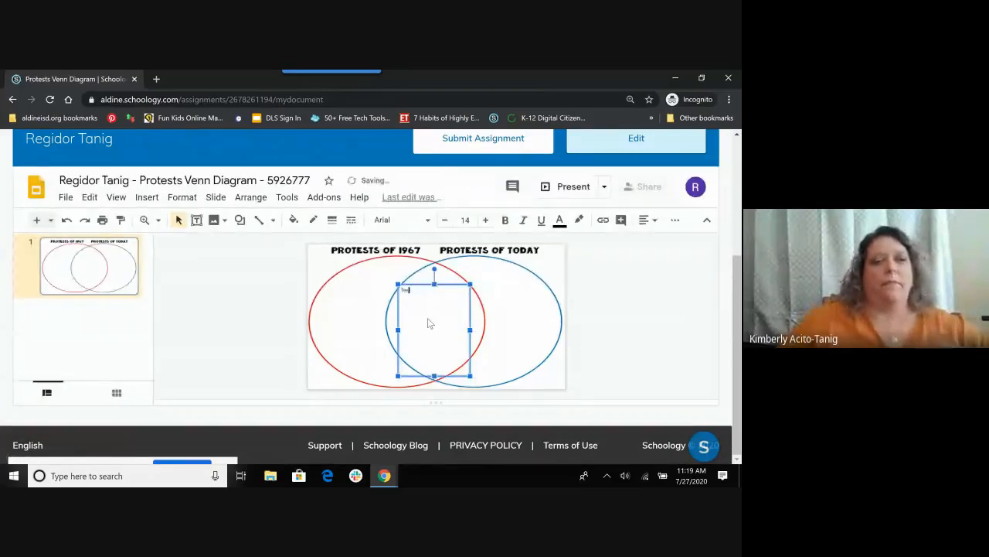
{"action": "type", "text": " bo"}
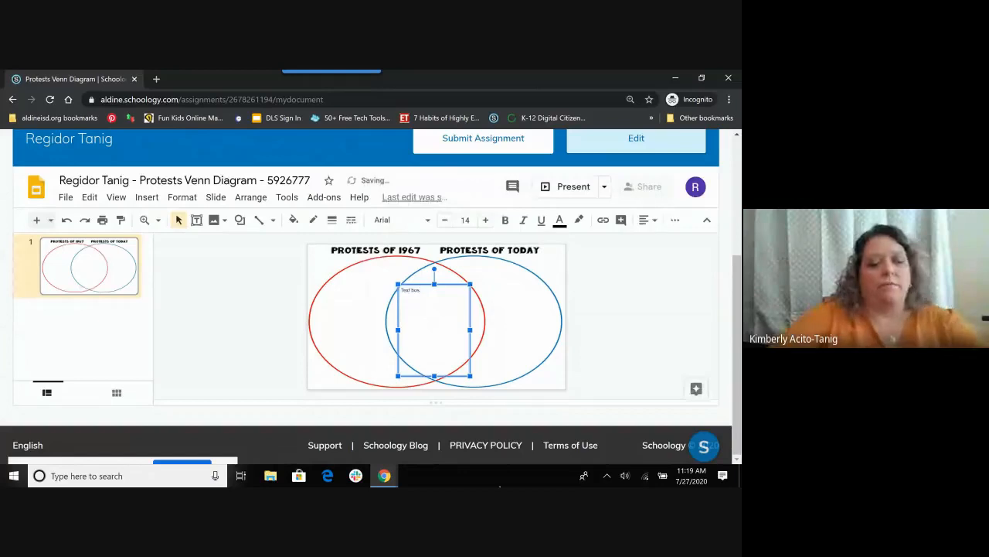
{"action": "type", "text": "x"}
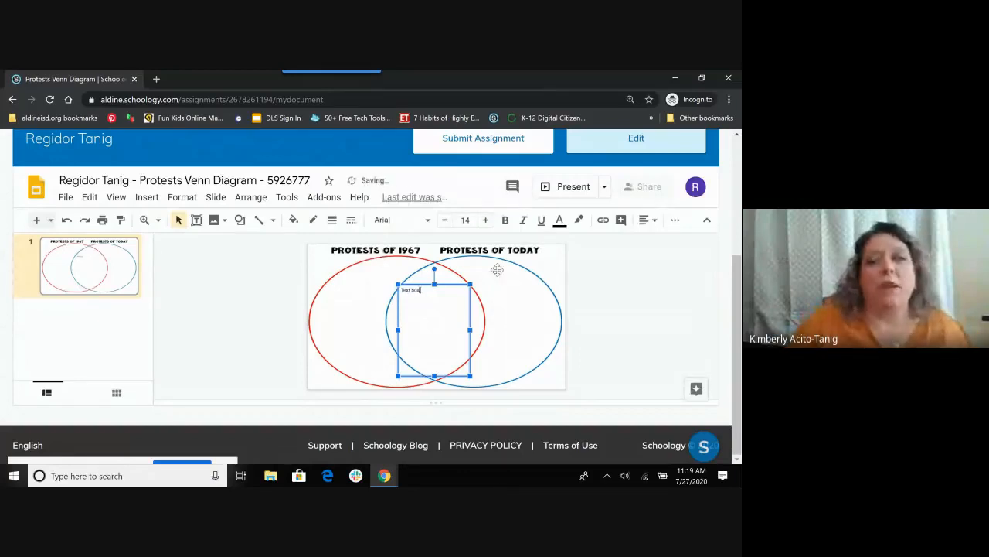
{"action": "left_click", "coordinate": [487, 146]}
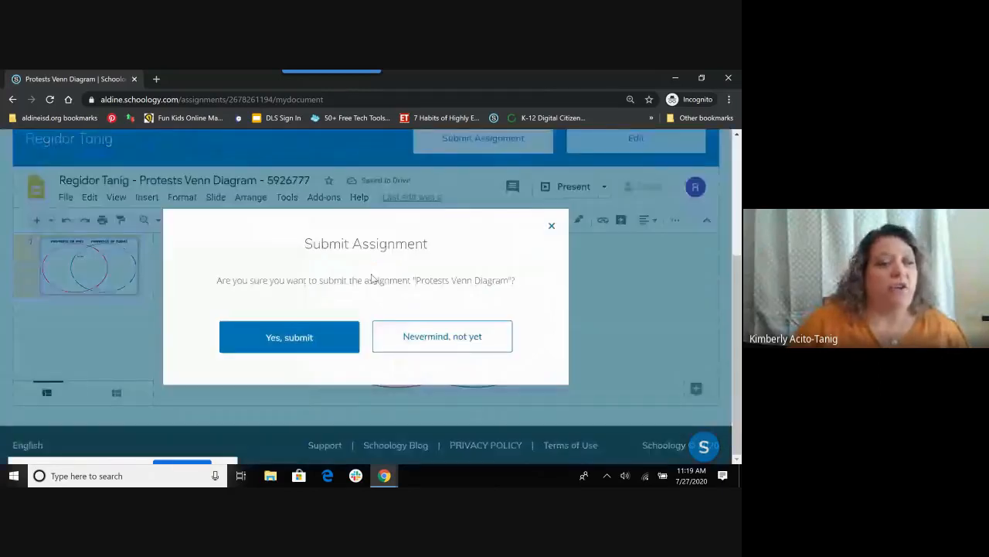
{"action": "left_click", "coordinate": [289, 337]}
Return to the teacher's window, view the student's submitted Venn diagram and its grade field, and look briefly at My Drive
{"action": "left_click", "coordinate": [383, 477]}
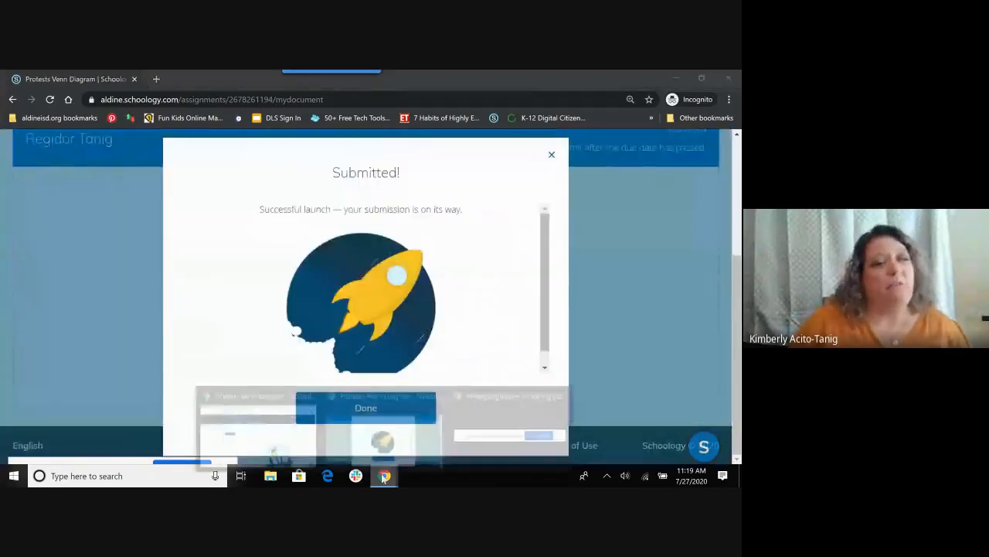
{"action": "left_click", "coordinate": [247, 432]}
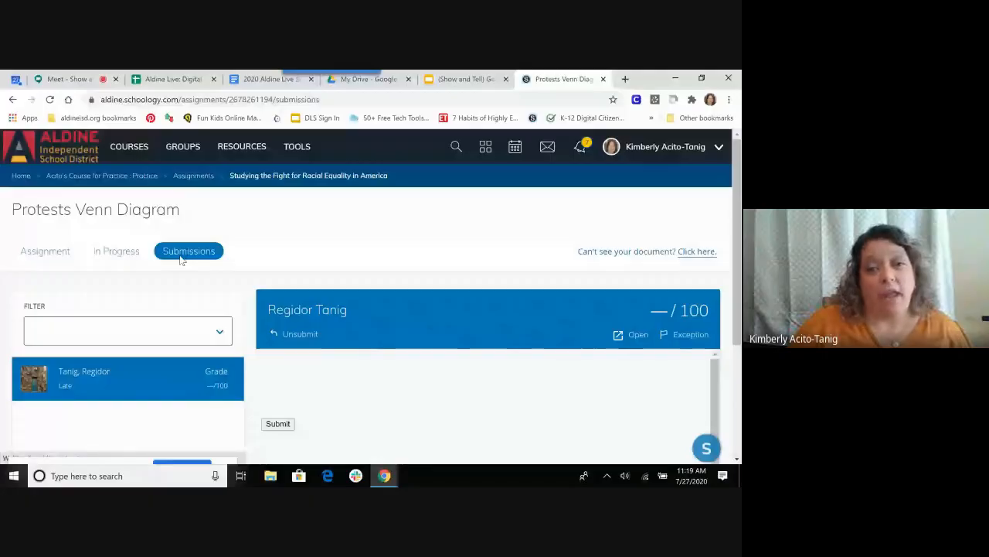
{"action": "scroll", "coordinate": [452, 372], "scroll_direction": "down", "scroll_amount": 1}
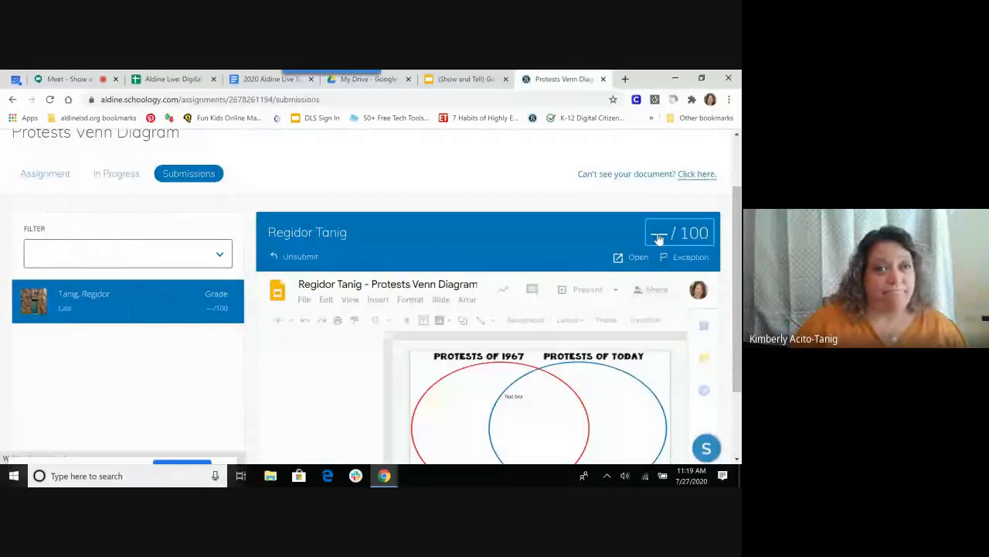
{"action": "left_click", "coordinate": [366, 80]}
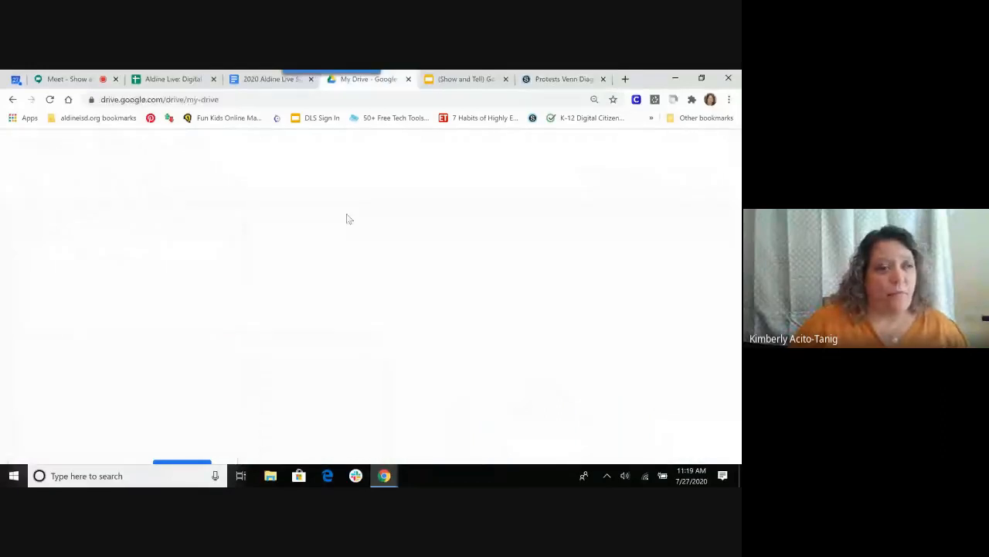
{"action": "left_click", "coordinate": [542, 79]}
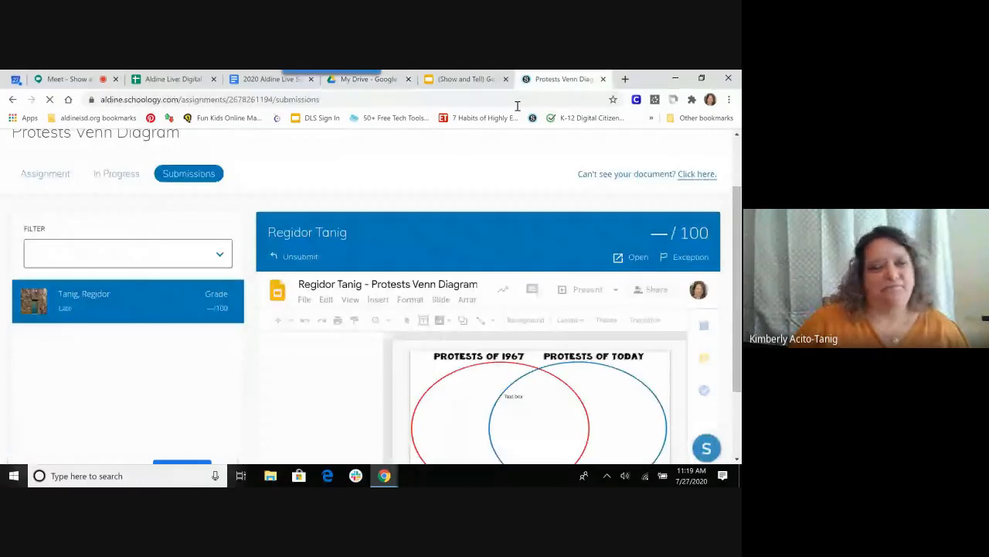
Go back to the Assignments folder and start a new assignment named "Place Value"
{"action": "scroll", "coordinate": [187, 180], "scroll_direction": "up", "scroll_amount": 1}
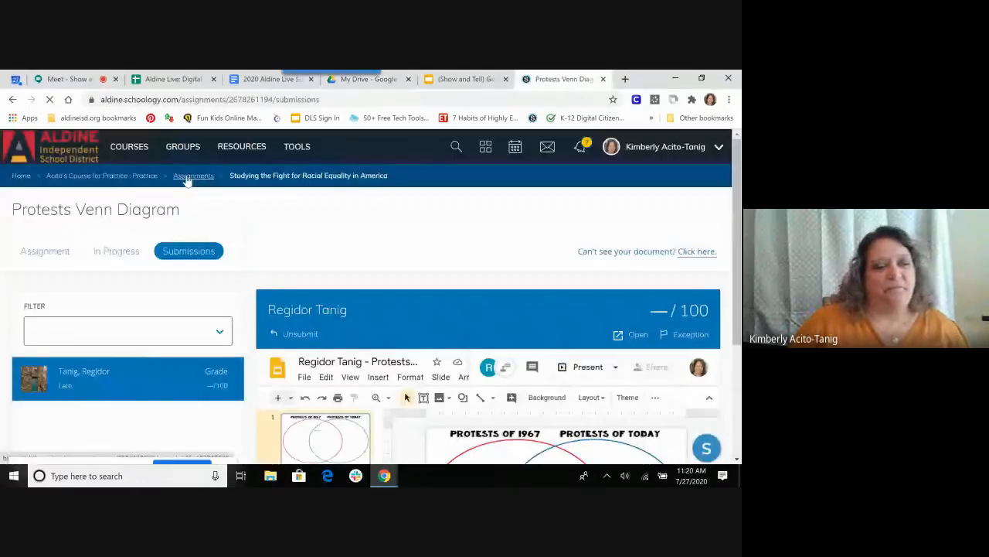
{"action": "left_click", "coordinate": [186, 177]}
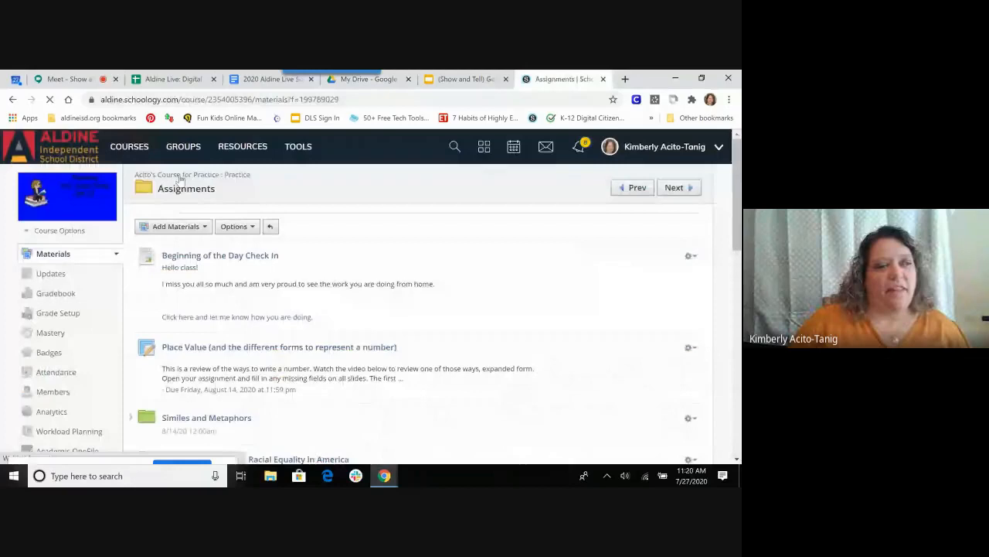
{"action": "scroll", "coordinate": [180, 181], "scroll_direction": "down", "scroll_amount": 8}
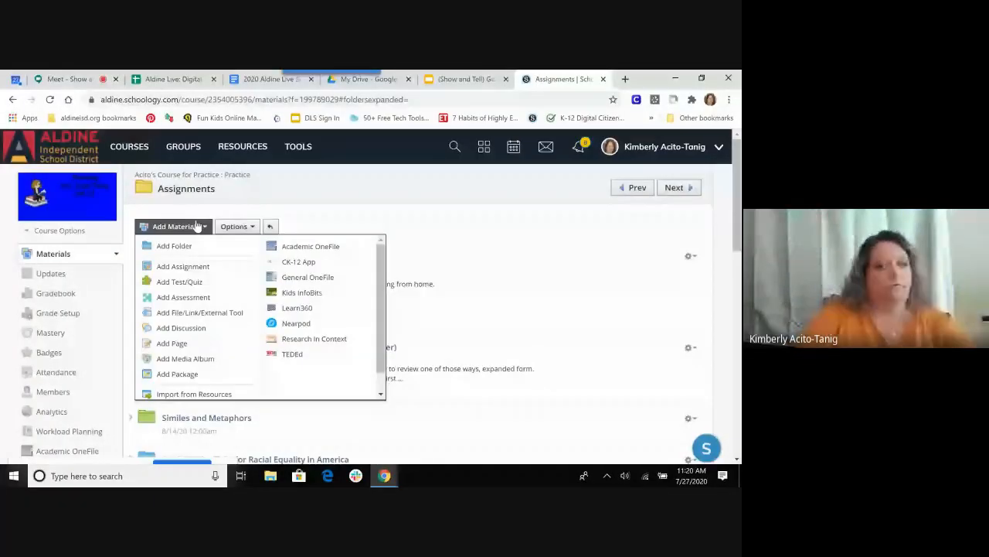
{"action": "left_click", "coordinate": [215, 268]}
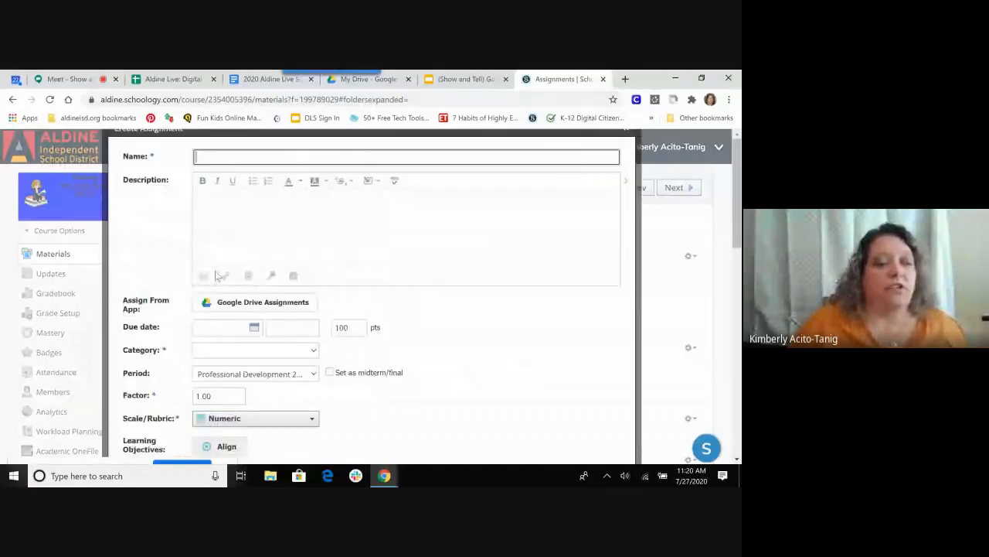
{"action": "type", "text": "Plac"}
{"action": "left_click", "coordinate": [219, 180]}
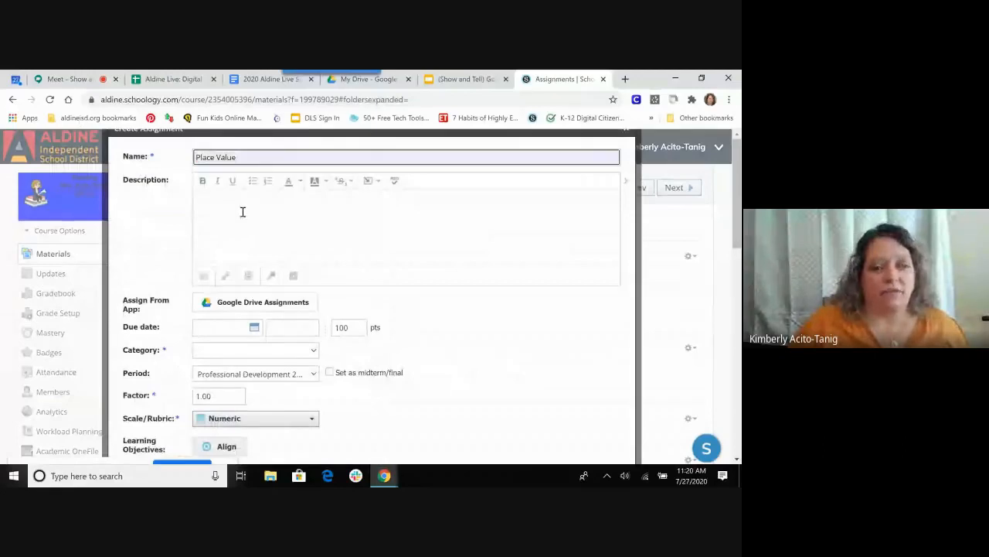
Search Google Drive for "place value" and attach "Place Value (and the different forms to represent a number)Original" to the new assignment
{"action": "left_click", "coordinate": [242, 308]}
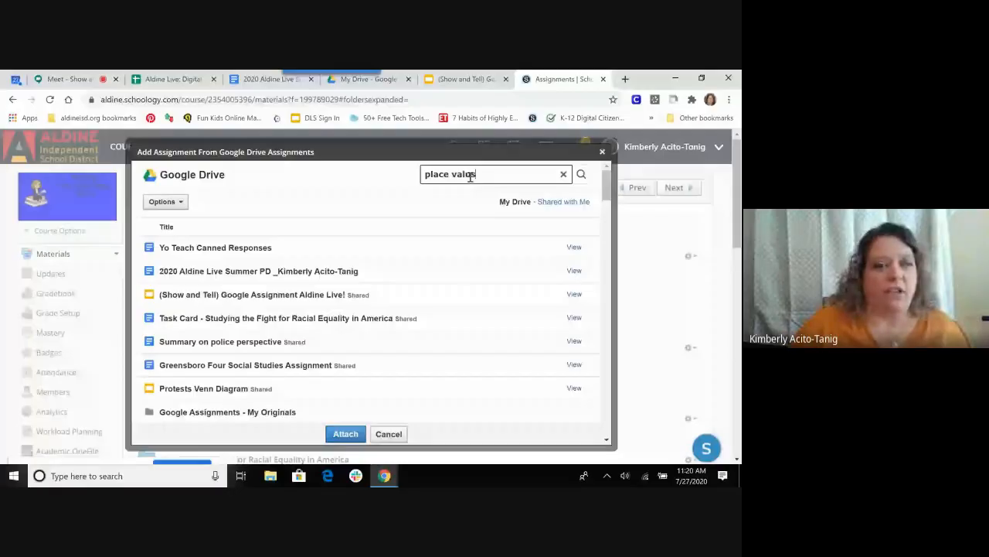
{"action": "key", "text": "BackSpace"}
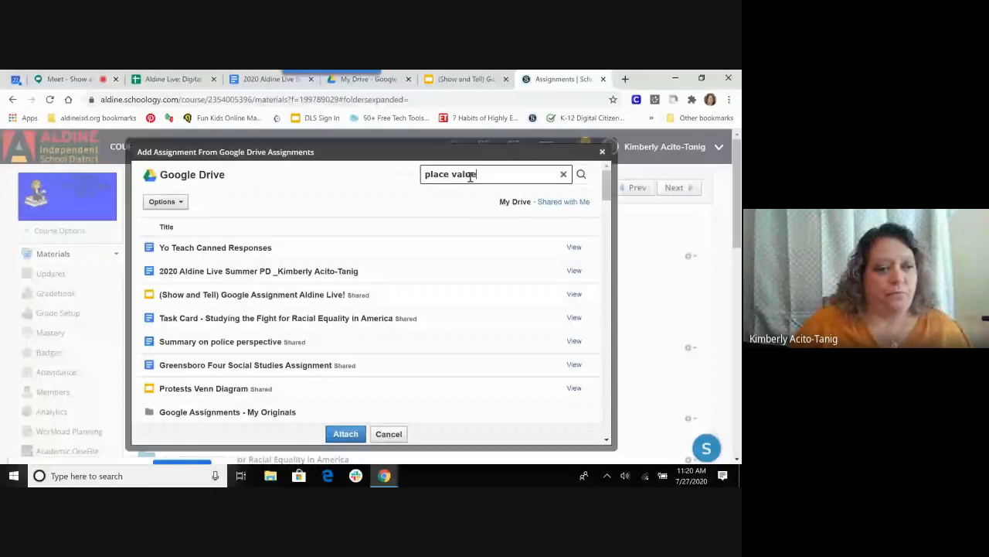
{"action": "key", "text": "Return"}
{"action": "left_click", "coordinate": [303, 343]}
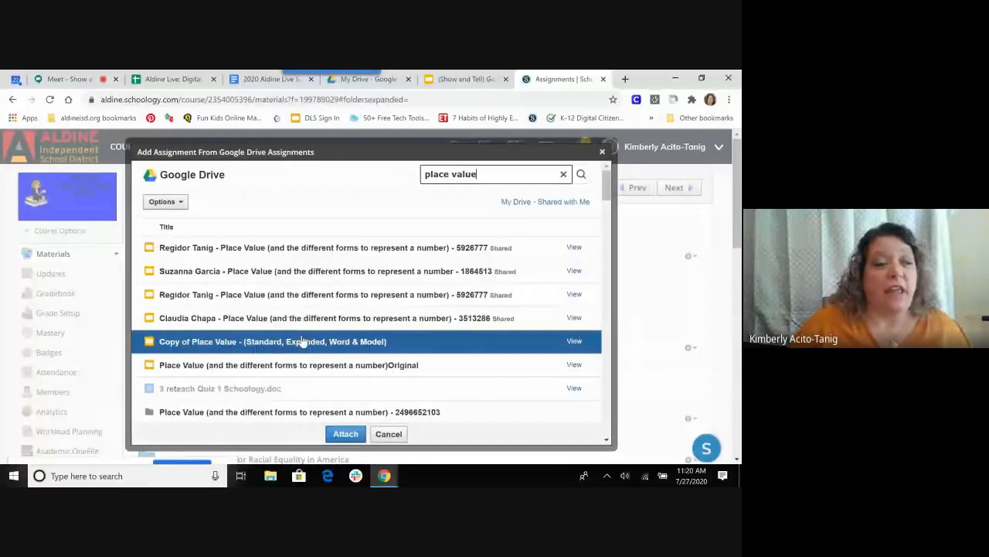
{"action": "left_click", "coordinate": [403, 370]}
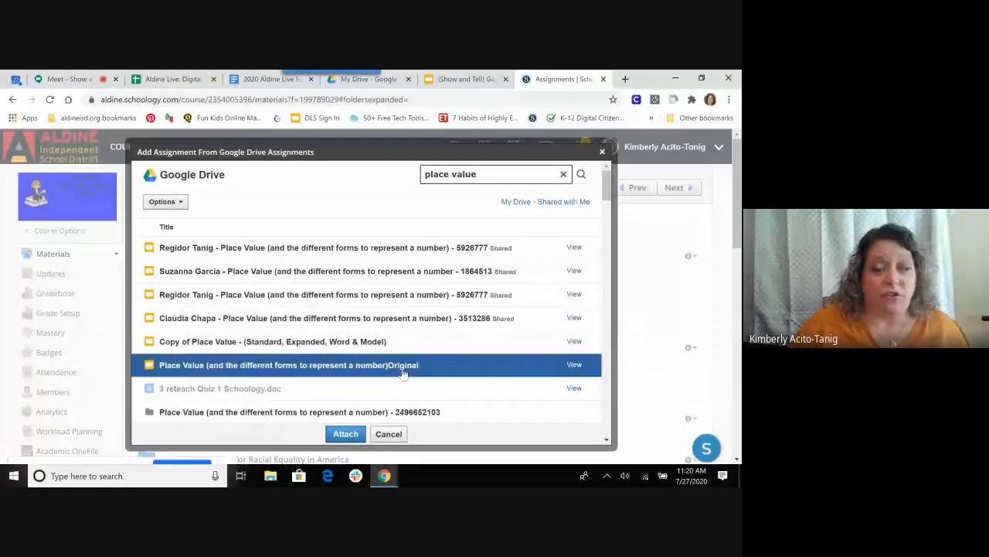
{"action": "left_click", "coordinate": [243, 252]}
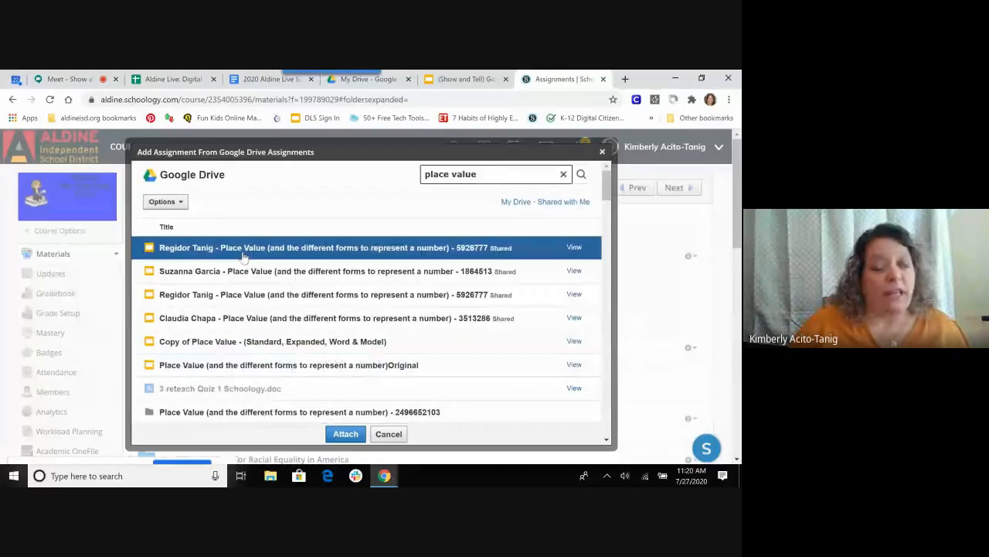
{"action": "left_click", "coordinate": [258, 366]}
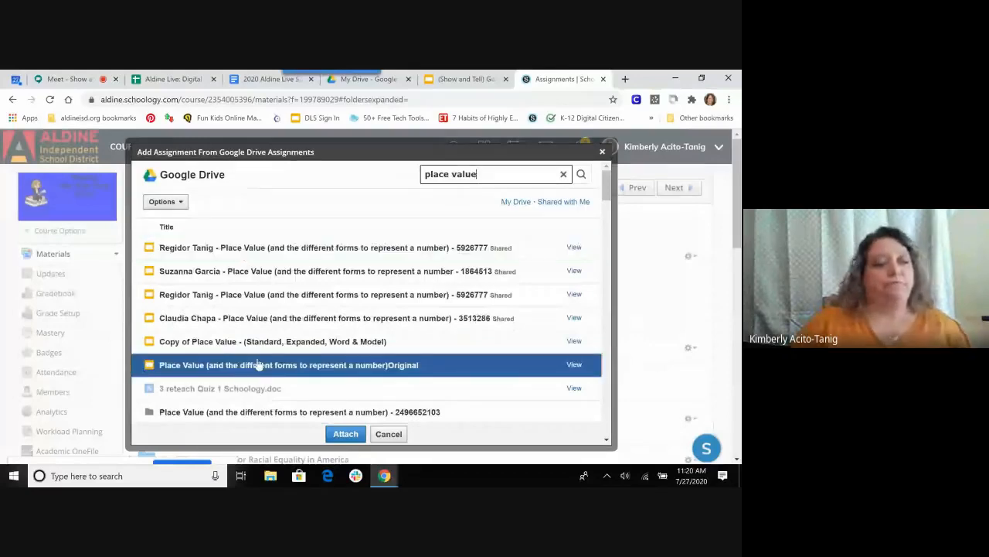
{"action": "left_click", "coordinate": [345, 436]}
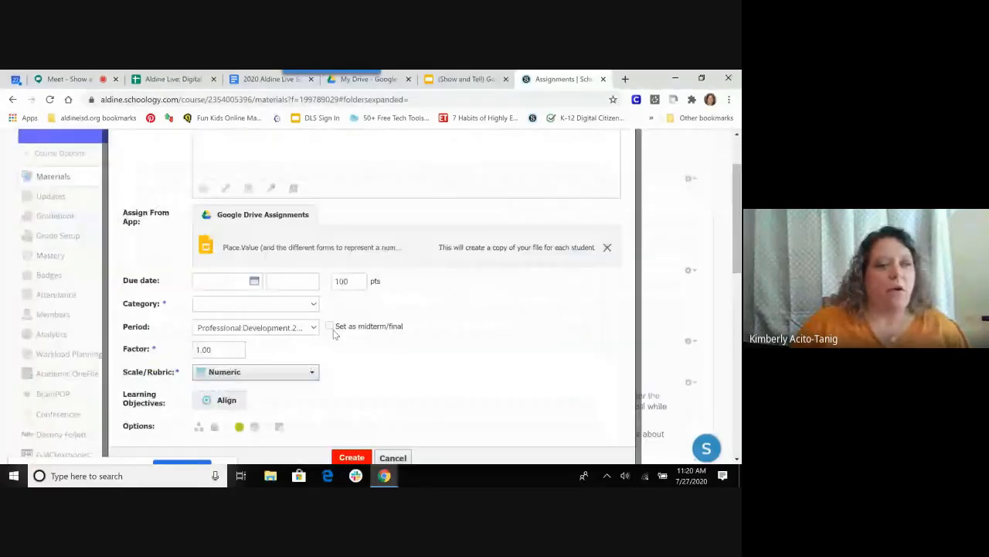
Create the Place Value assignment with a July 16, 2020 due date and the Daily Grade category, and open it
{"action": "left_click", "coordinate": [255, 280]}
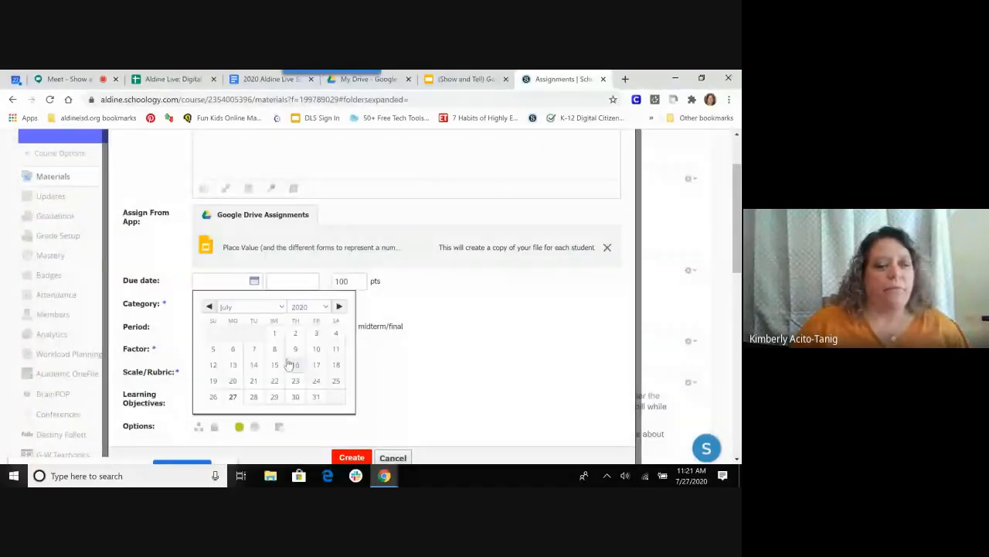
{"action": "scroll", "coordinate": [288, 363], "scroll_direction": "up", "scroll_amount": 1}
{"action": "left_click", "coordinate": [255, 381]}
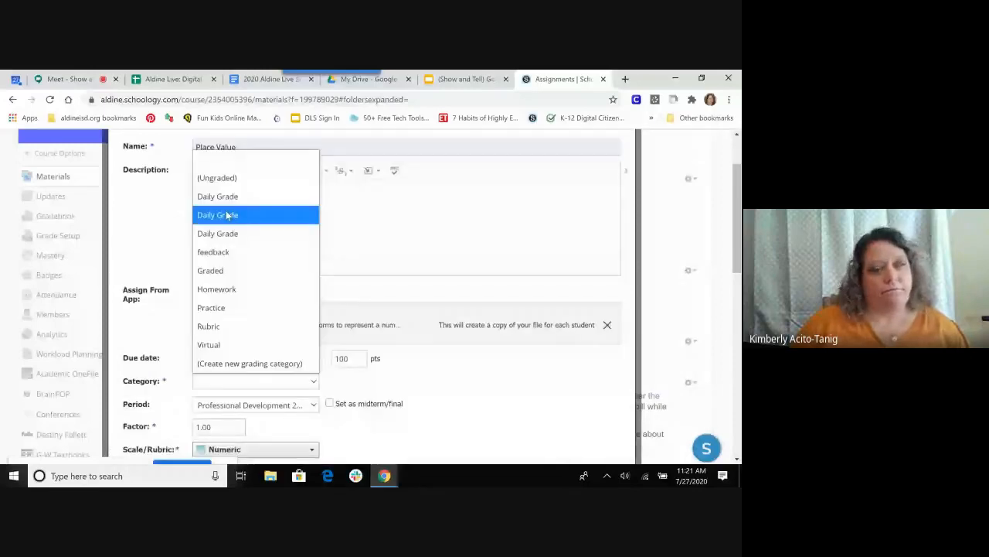
{"action": "left_click", "coordinate": [228, 215]}
{"action": "scroll", "coordinate": [362, 381], "scroll_direction": "down", "scroll_amount": 2}
{"action": "left_click", "coordinate": [362, 381]}
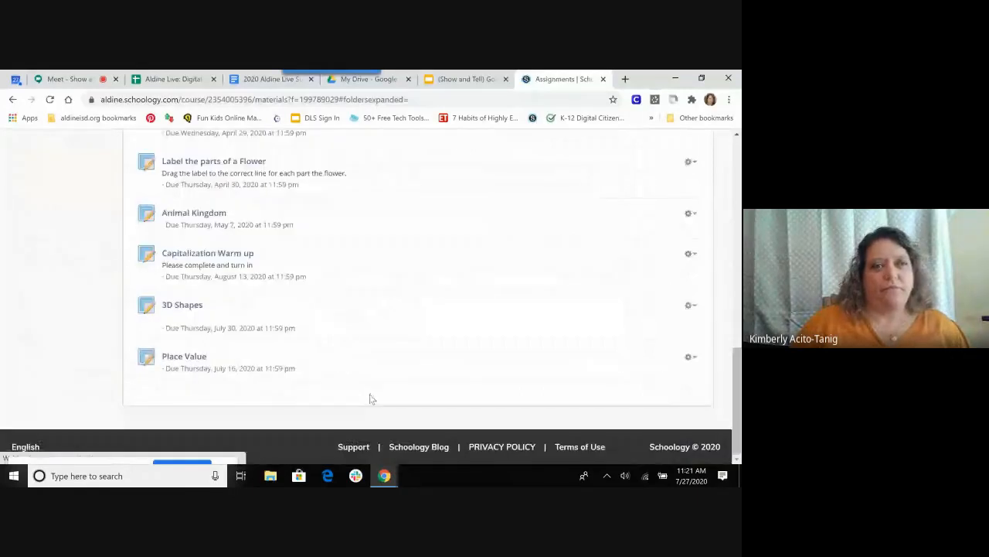
{"action": "left_click", "coordinate": [184, 356]}
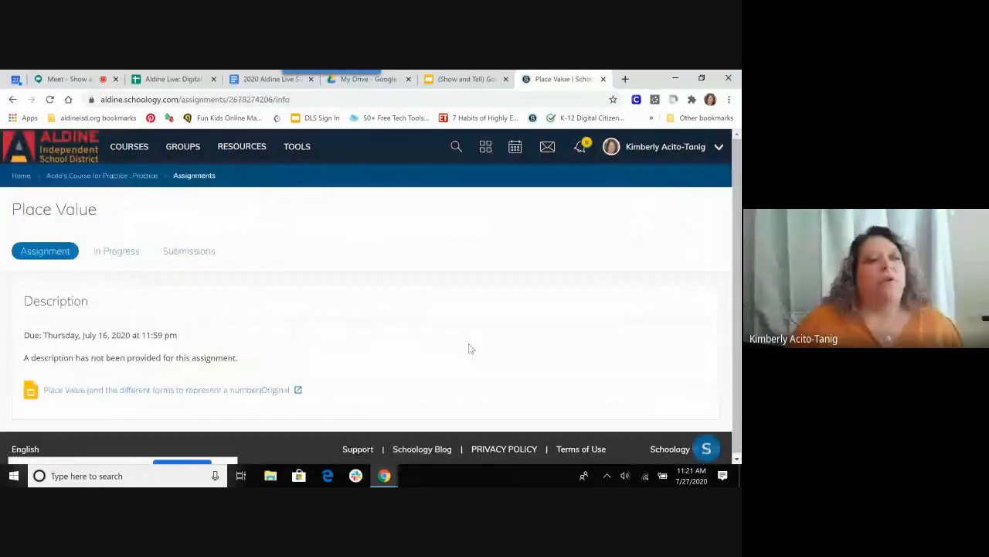
Switch to the Google Assignment presentation and review the slides on adding Google Assignments and the Docs, Sheets and Draw examples
{"action": "left_click", "coordinate": [467, 79]}
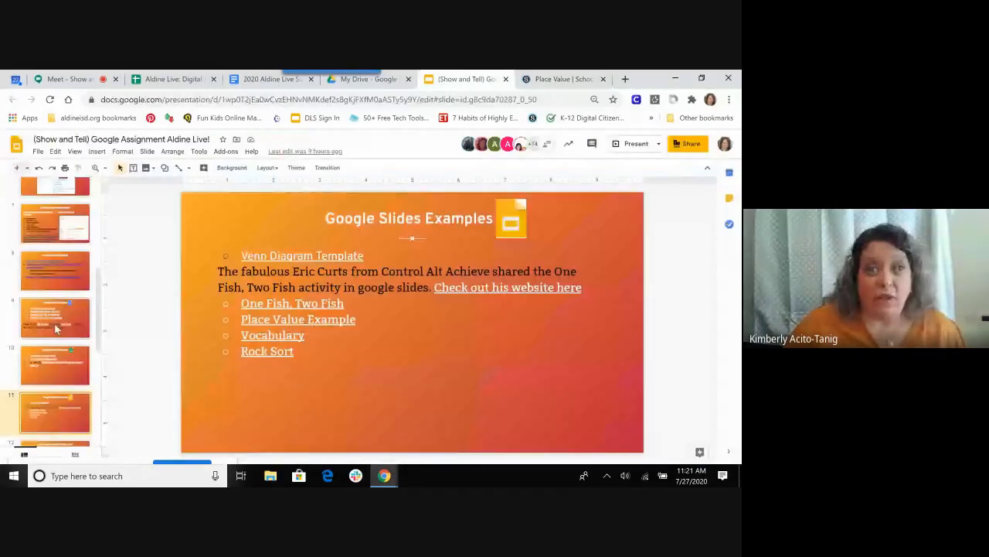
{"action": "left_click", "coordinate": [67, 217]}
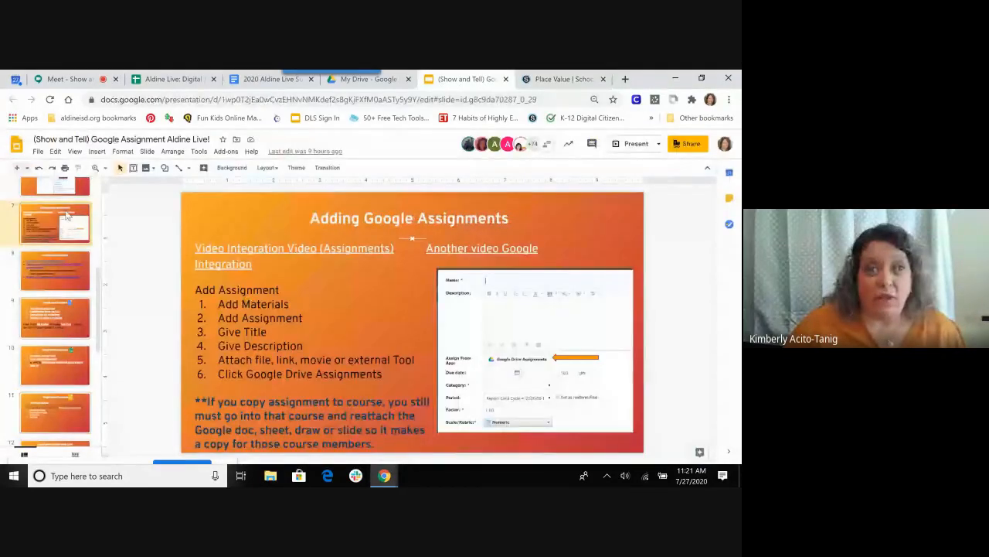
{"action": "left_click", "coordinate": [75, 319]}
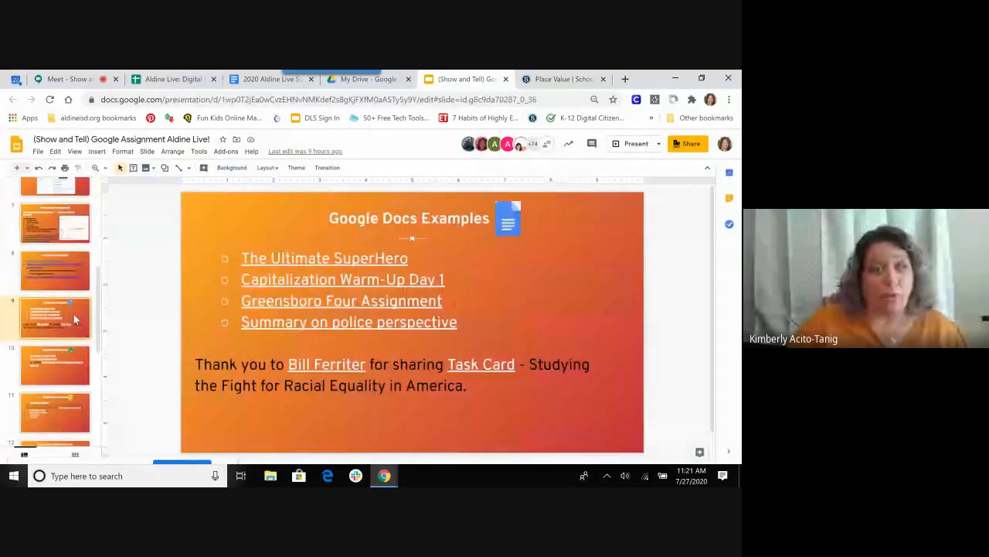
{"action": "left_click", "coordinate": [70, 376]}
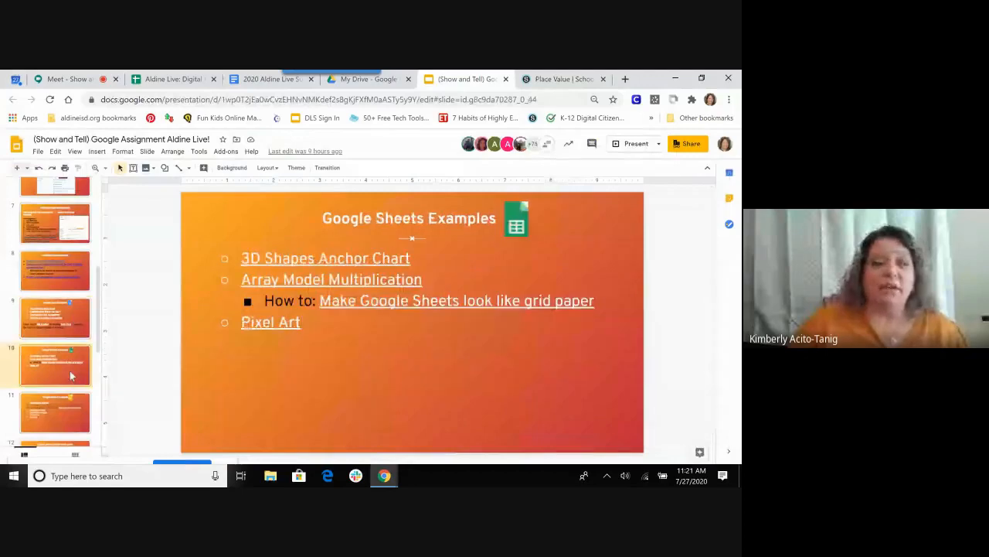
{"action": "scroll", "coordinate": [70, 371], "scroll_direction": "down", "scroll_amount": 1}
{"action": "left_click", "coordinate": [66, 338]}
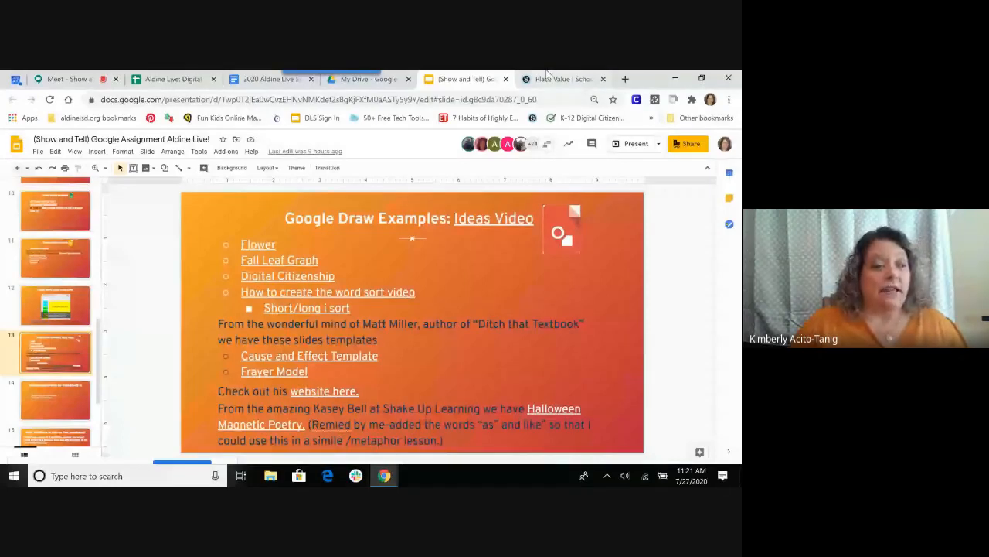
Return to Schoology, open the Similes and Metaphors assignment, and look over its two embedded video clips
{"action": "left_click", "coordinate": [552, 79]}
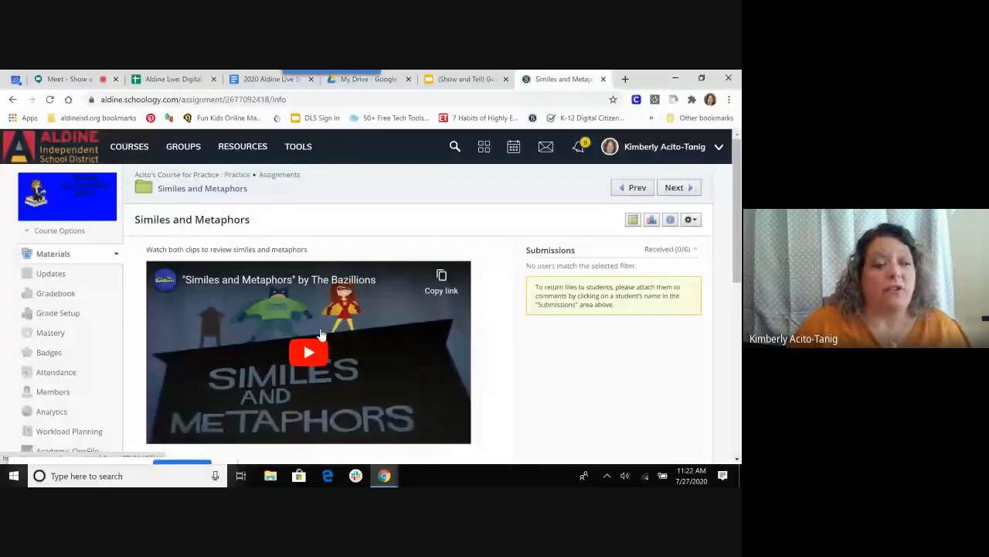
{"action": "scroll", "coordinate": [323, 344], "scroll_direction": "down", "scroll_amount": 1}
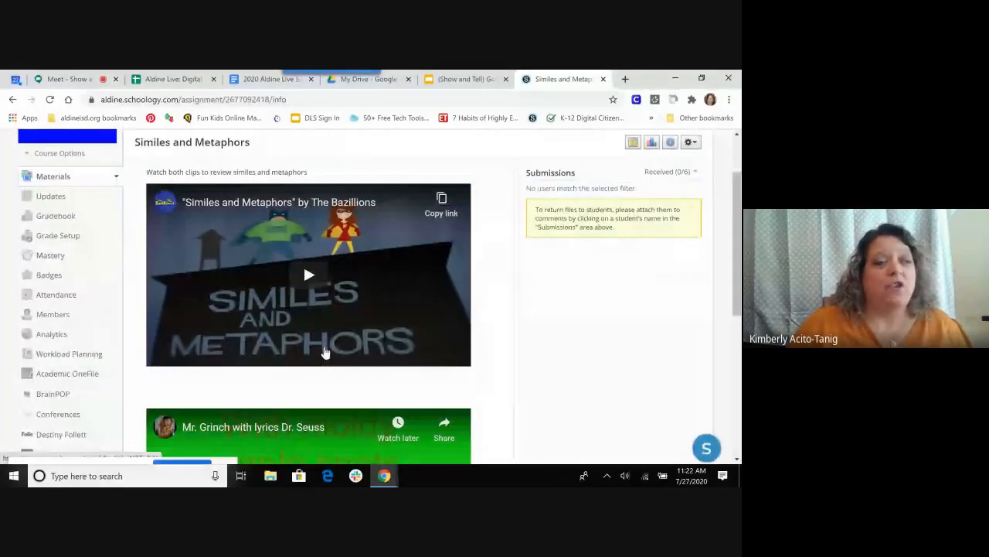
{"action": "scroll", "coordinate": [305, 268], "scroll_direction": "down", "scroll_amount": 5}
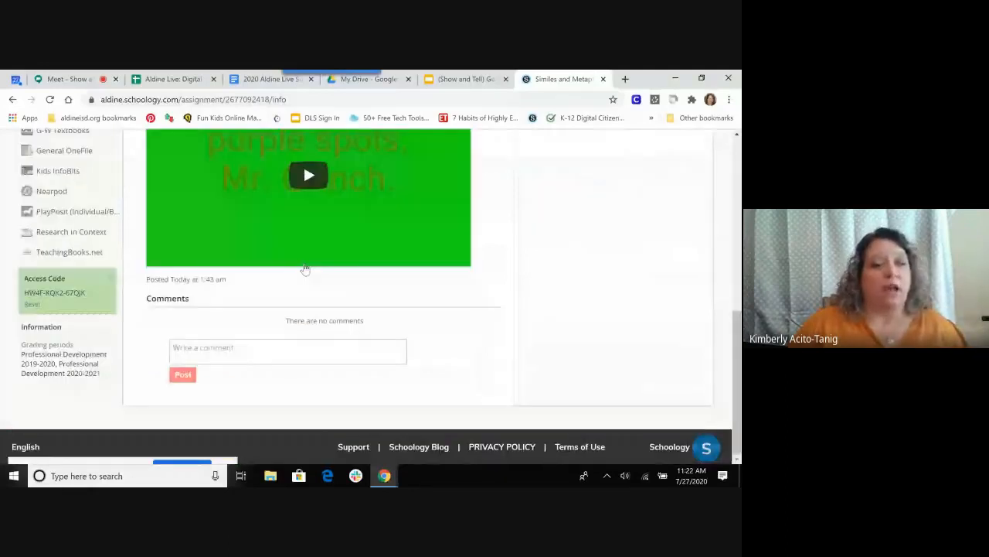
{"action": "scroll", "coordinate": [305, 268], "scroll_direction": "up", "scroll_amount": 10}
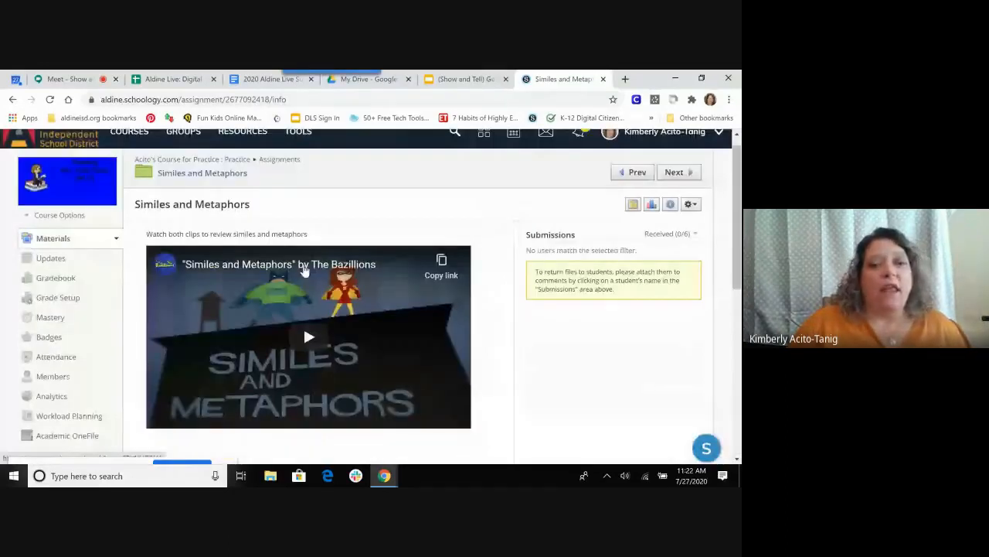
{"action": "scroll", "coordinate": [305, 270], "scroll_direction": "up", "scroll_amount": 1}
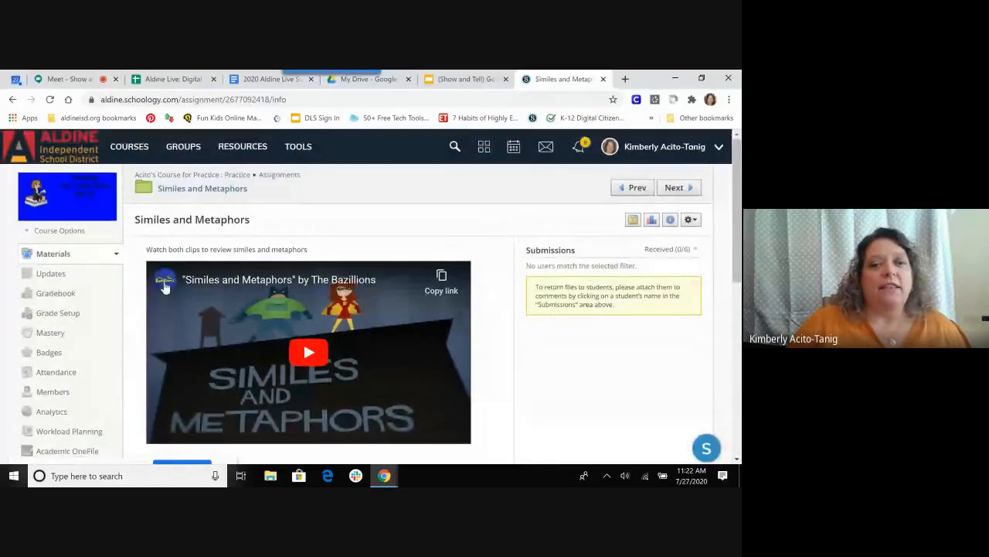
Edit the Similes and Metaphors assignment to attach the Halloween Magnetic Poetry drawing with a 7/14/20 due date, and save the changes
{"action": "left_click", "coordinate": [694, 220]}
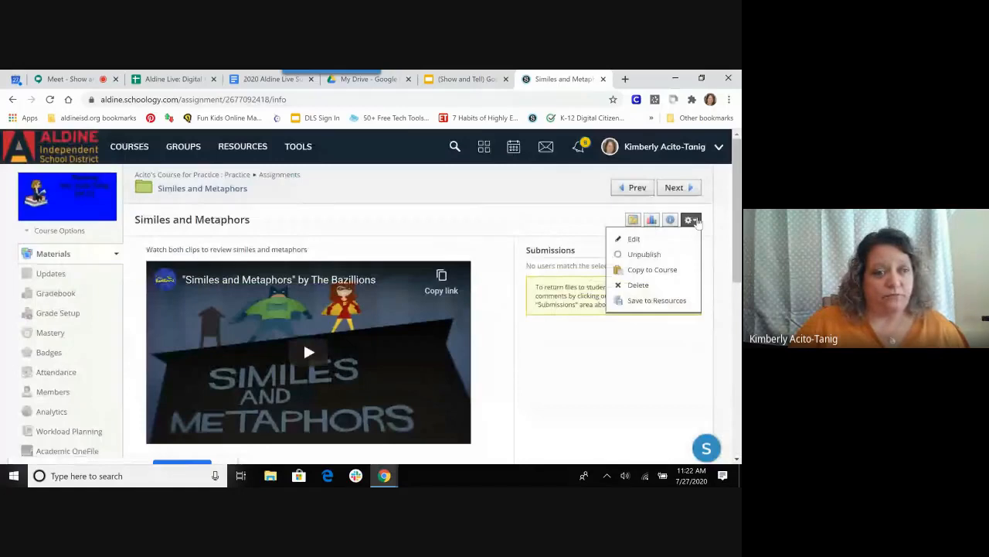
{"action": "left_click", "coordinate": [634, 238]}
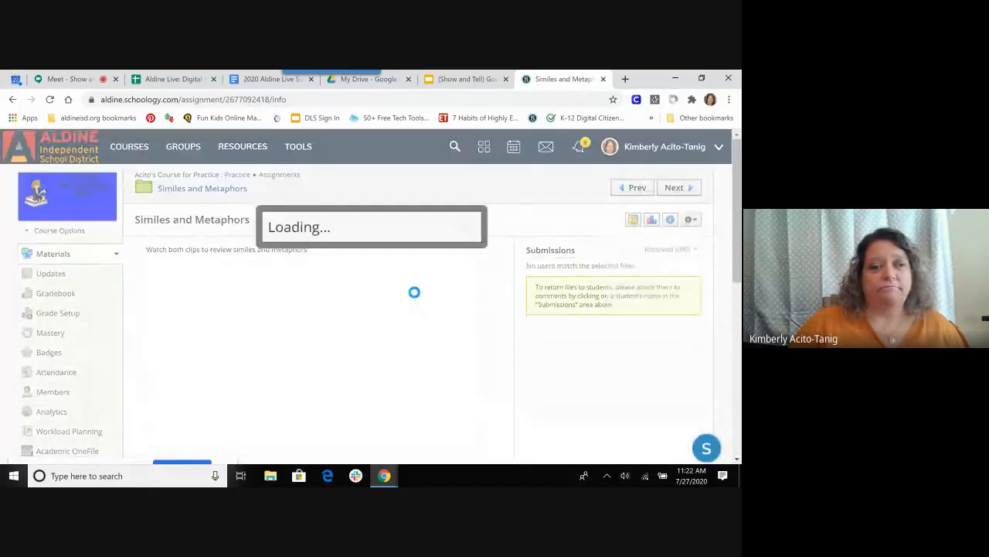
{"action": "left_click", "coordinate": [287, 307]}
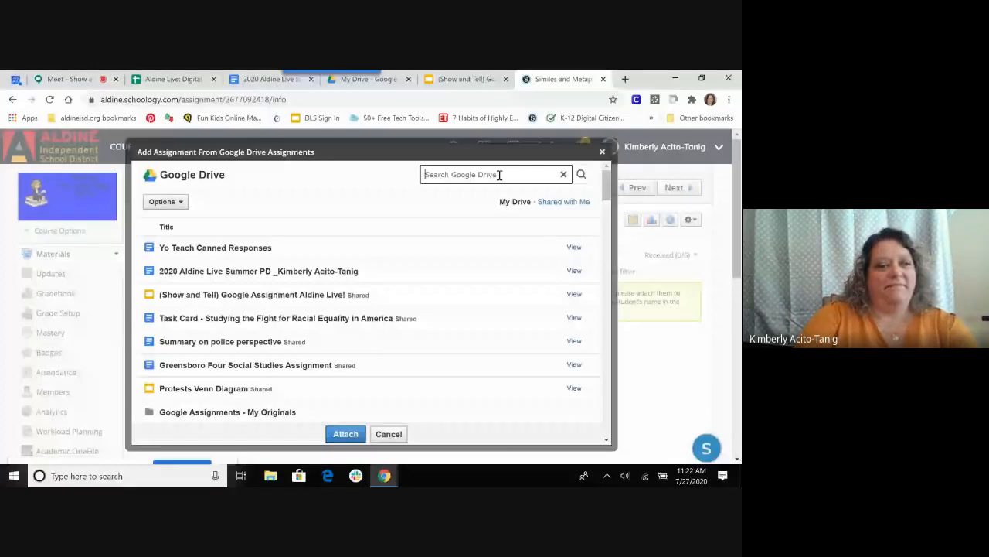
{"action": "type", "text": "hai"}
{"action": "type", "text": "loween"}
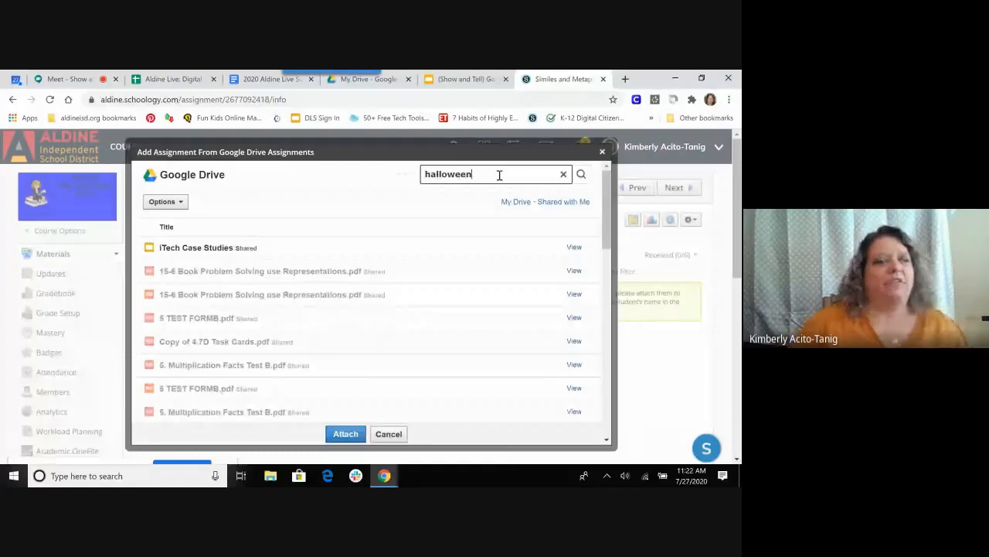
{"action": "key", "text": "Return"}
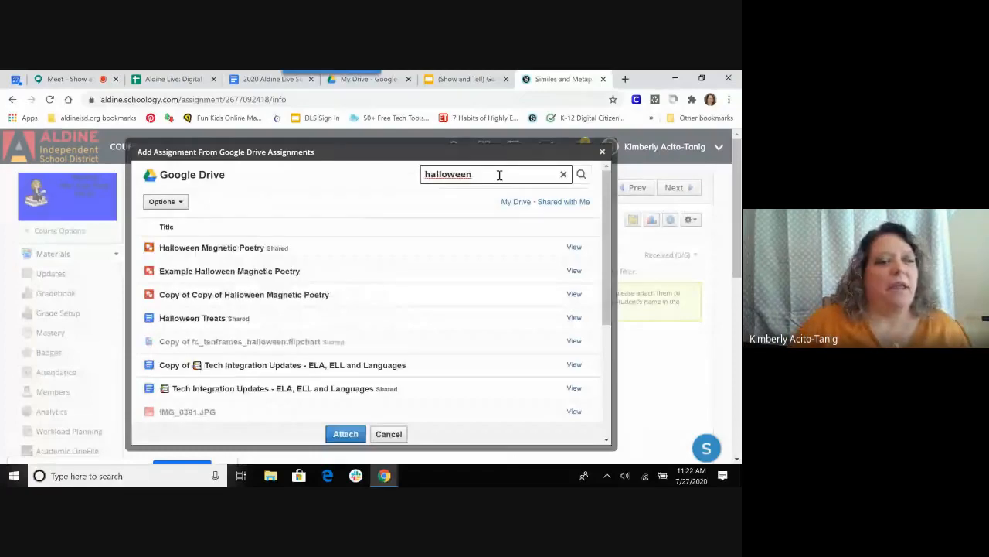
{"action": "left_click", "coordinate": [231, 250]}
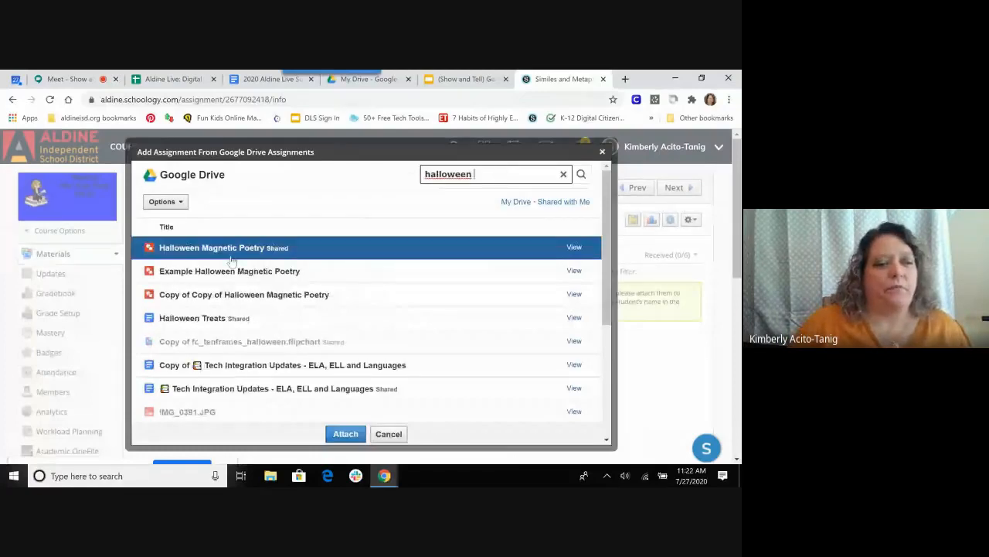
{"action": "left_click", "coordinate": [291, 370]}
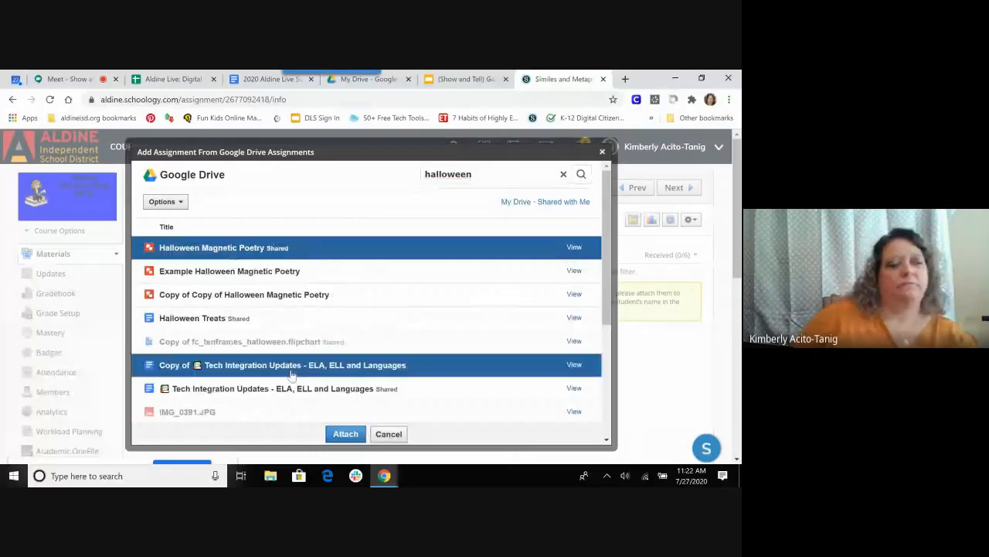
{"action": "left_click", "coordinate": [346, 433]}
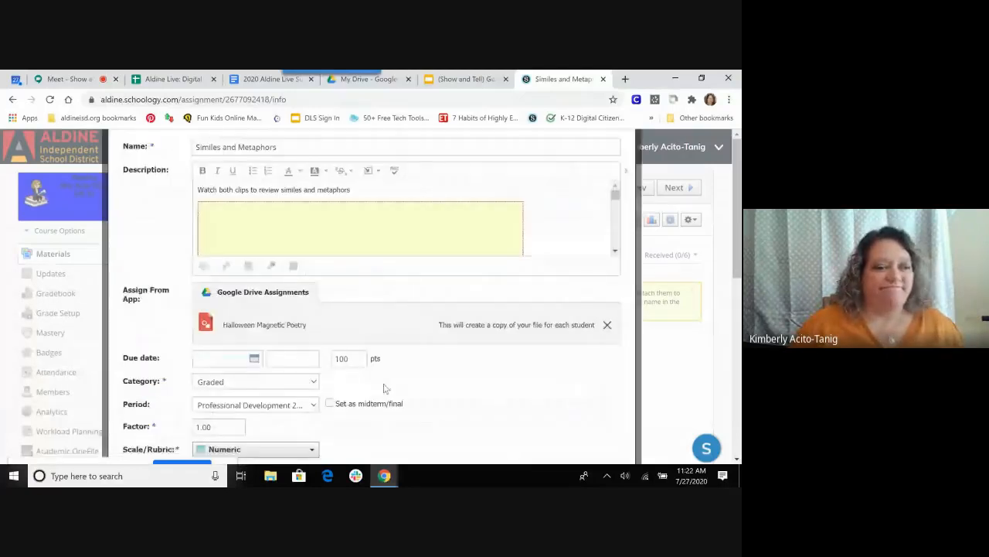
{"action": "scroll", "coordinate": [385, 388], "scroll_direction": "down", "scroll_amount": 4}
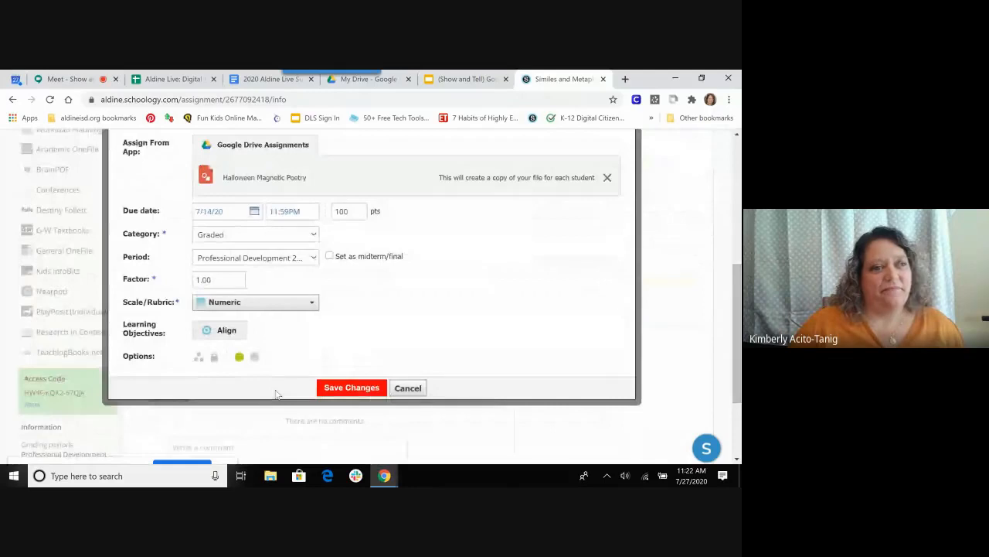
{"action": "left_click", "coordinate": [350, 386]}
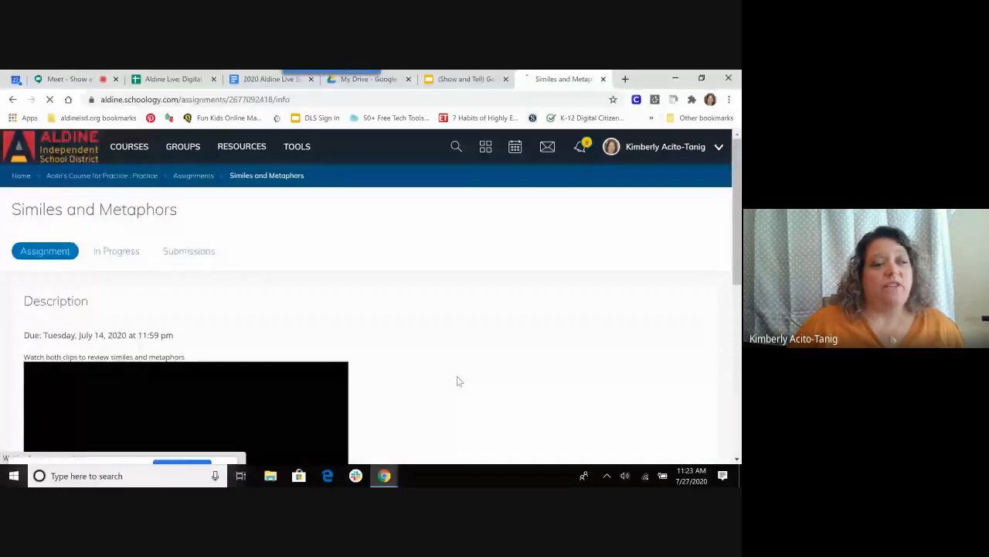
Open the attached Halloween Magnetic Poetry drawing and move the "zombie" word tile to just below the name box
{"action": "scroll", "coordinate": [122, 402], "scroll_direction": "down", "scroll_amount": 5}
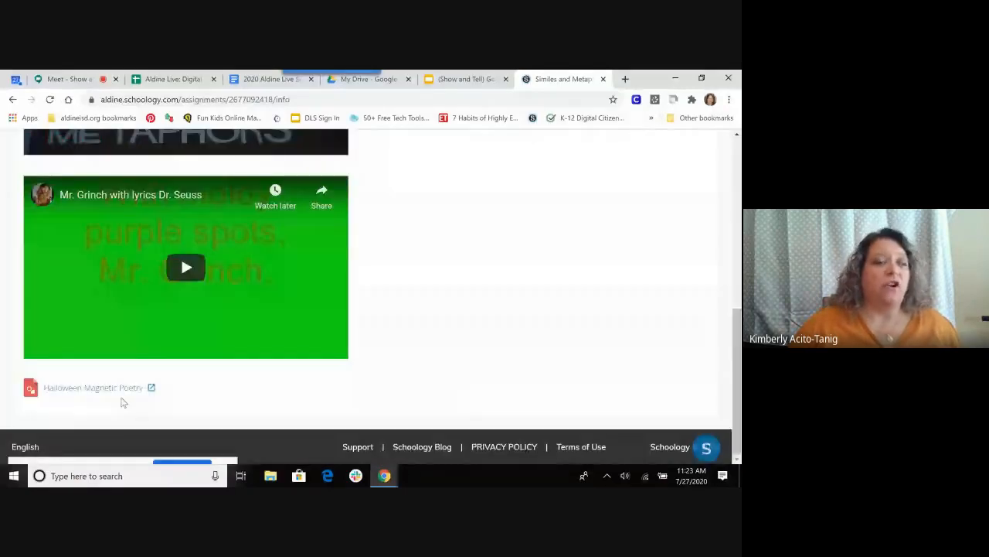
{"action": "left_click", "coordinate": [108, 387]}
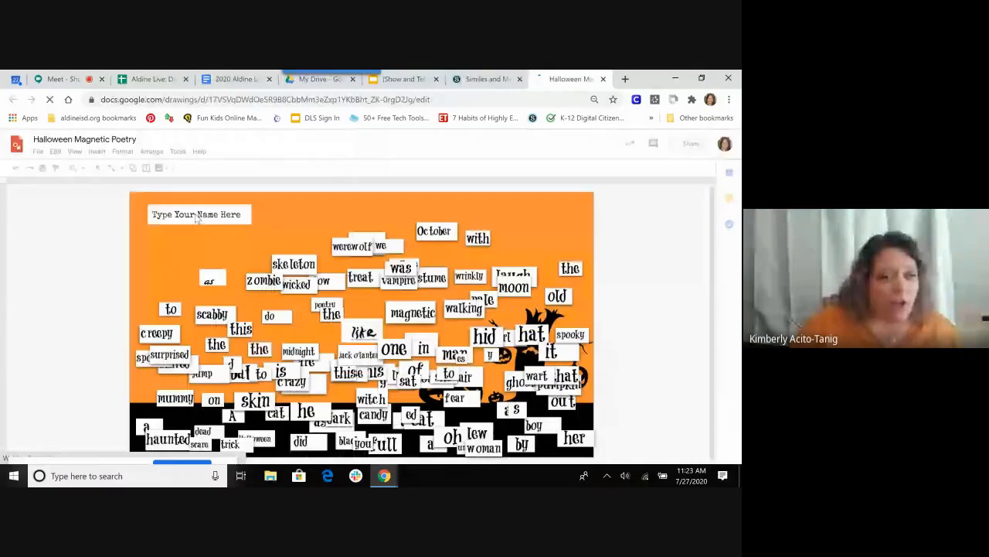
{"action": "left_click", "coordinate": [212, 279]}
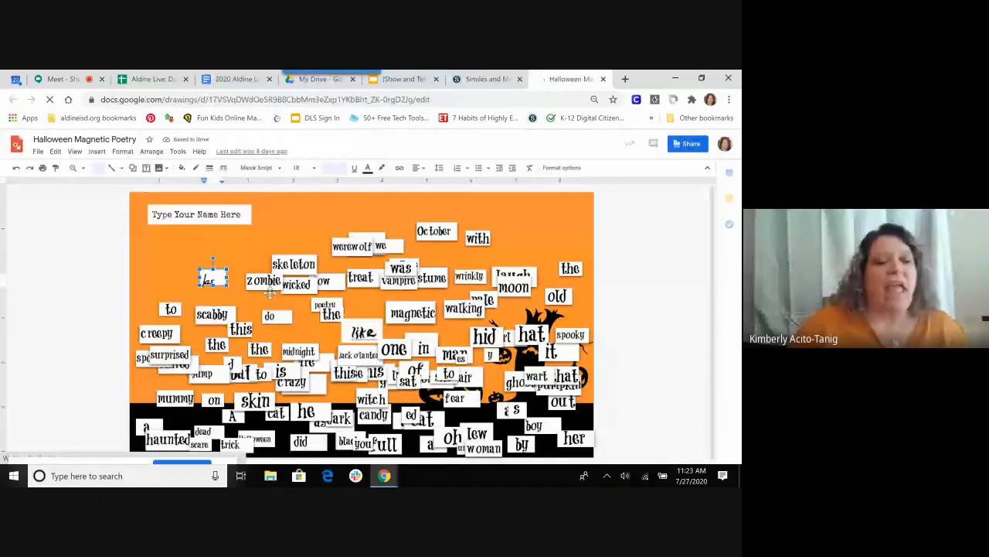
{"action": "left_click_drag", "start_coordinate": [269, 292], "coordinate": [176, 255]}
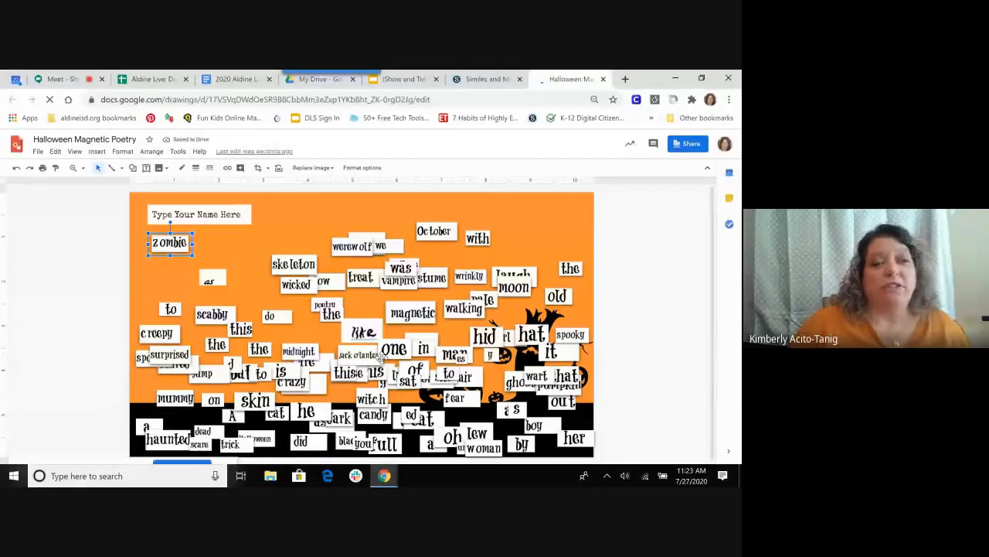
{"action": "left_click", "coordinate": [281, 371]}
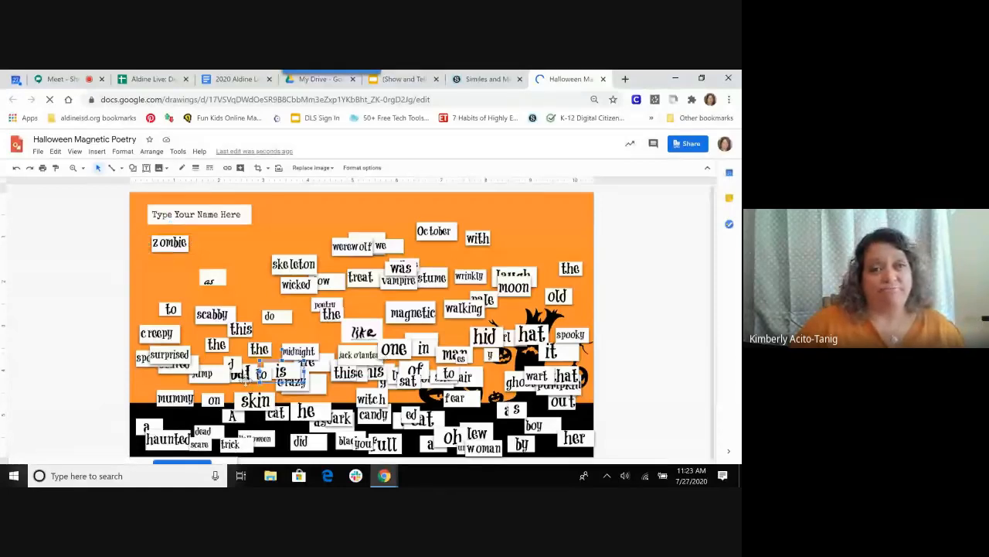
{"action": "left_click", "coordinate": [213, 399]}
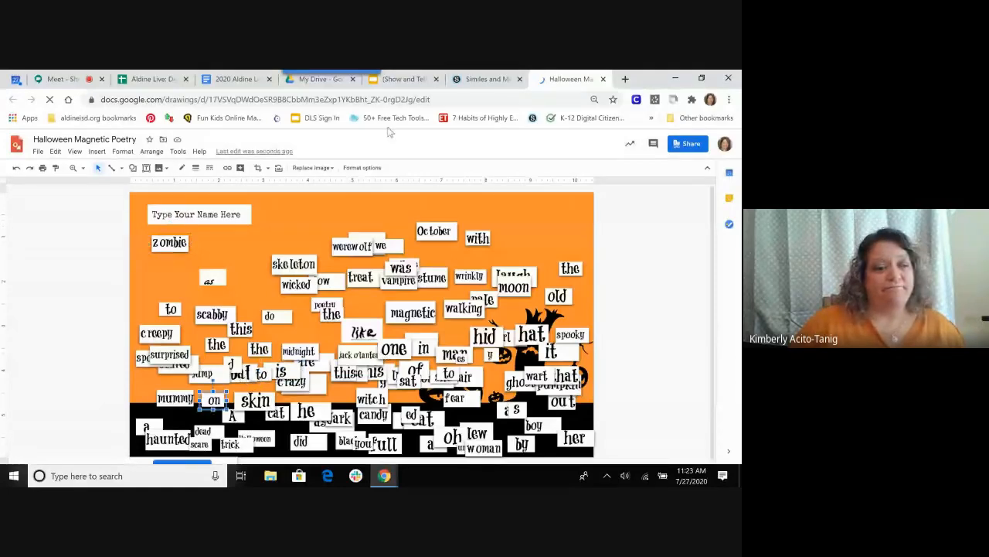
View the presentation's slide on Google Forms for Daily Check In, and open the practice course from the Similes and Metaphors assignment in Schoology
{"action": "left_click", "coordinate": [487, 80]}
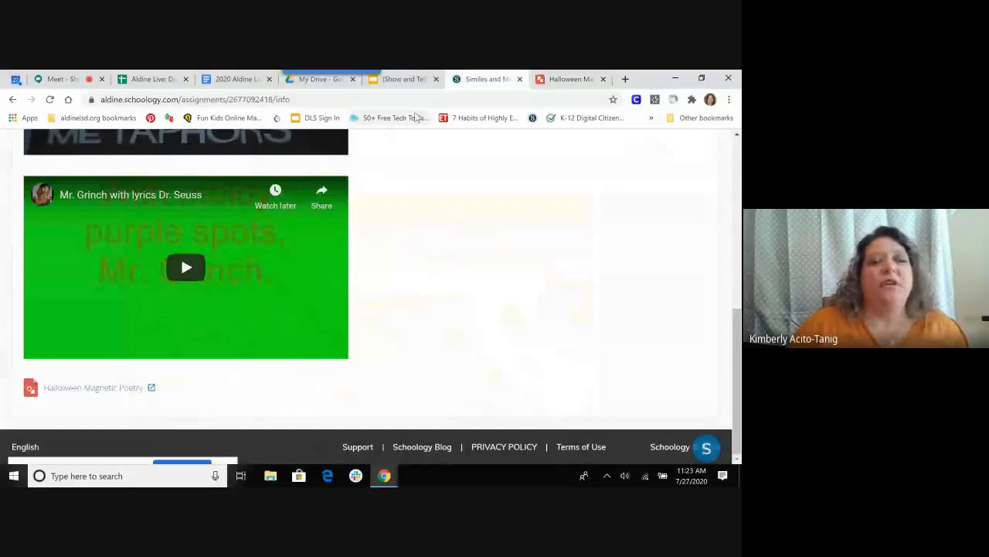
{"action": "left_click", "coordinate": [403, 79]}
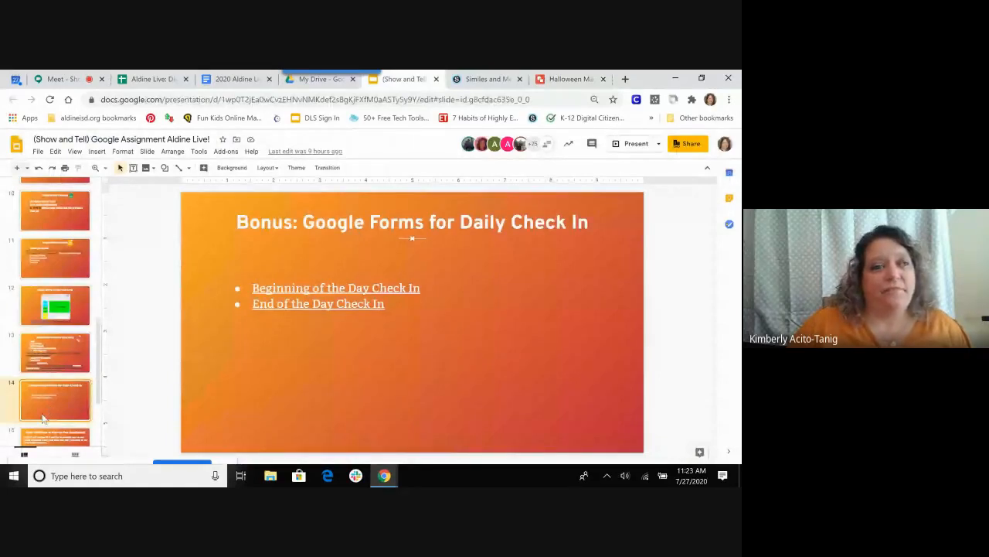
{"action": "scroll", "coordinate": [43, 417], "scroll_direction": "down", "scroll_amount": 1}
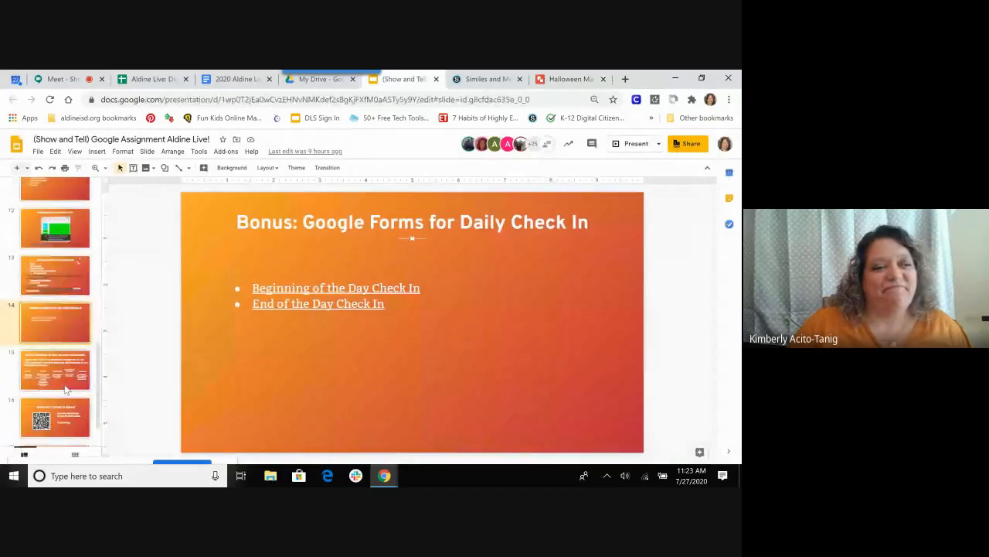
{"action": "key", "text": "ctrl+Tab"}
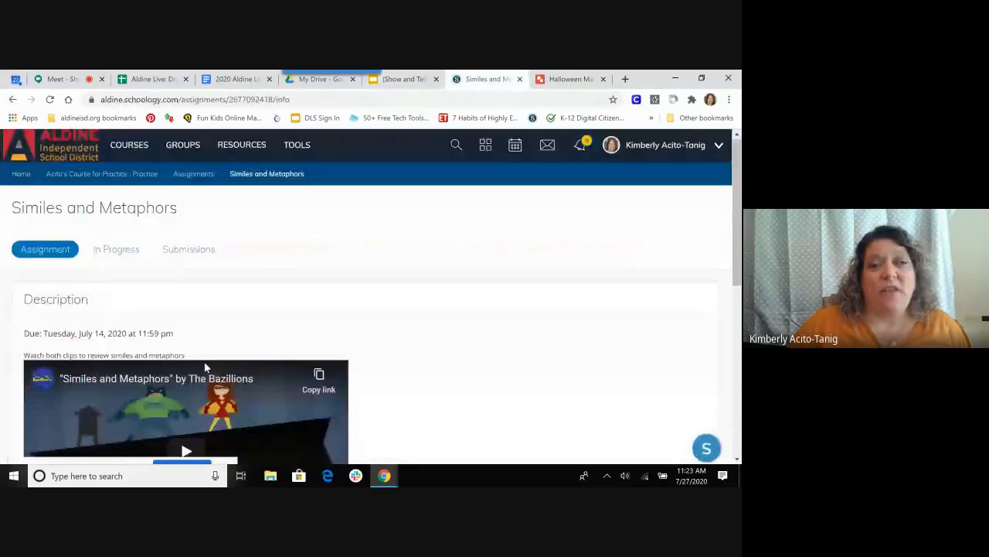
{"action": "left_click", "coordinate": [153, 176]}
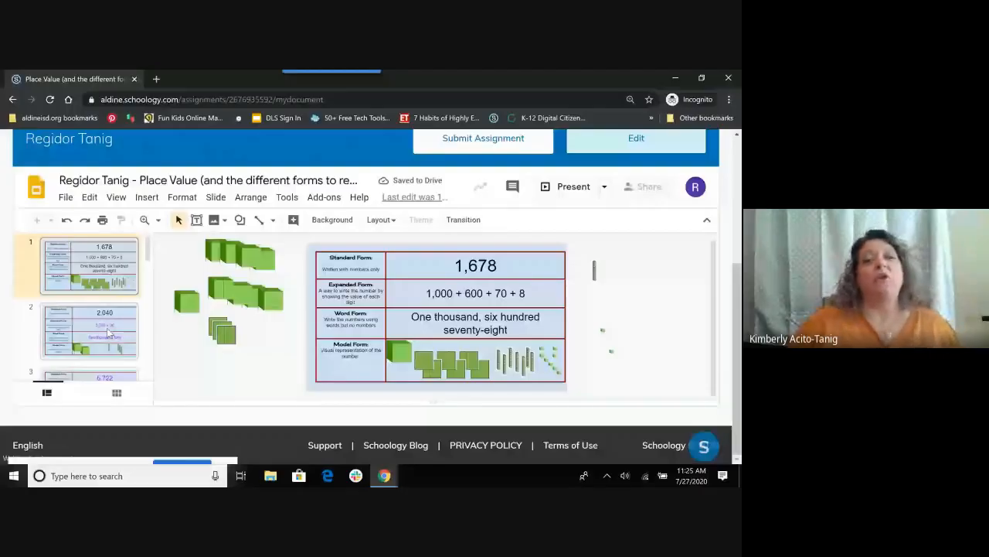
Review slides 4 and 5 of the student's Place Value presentation, including the empty Standard Form cell on slide 5
{"action": "scroll", "coordinate": [108, 332], "scroll_direction": "down", "scroll_amount": 2}
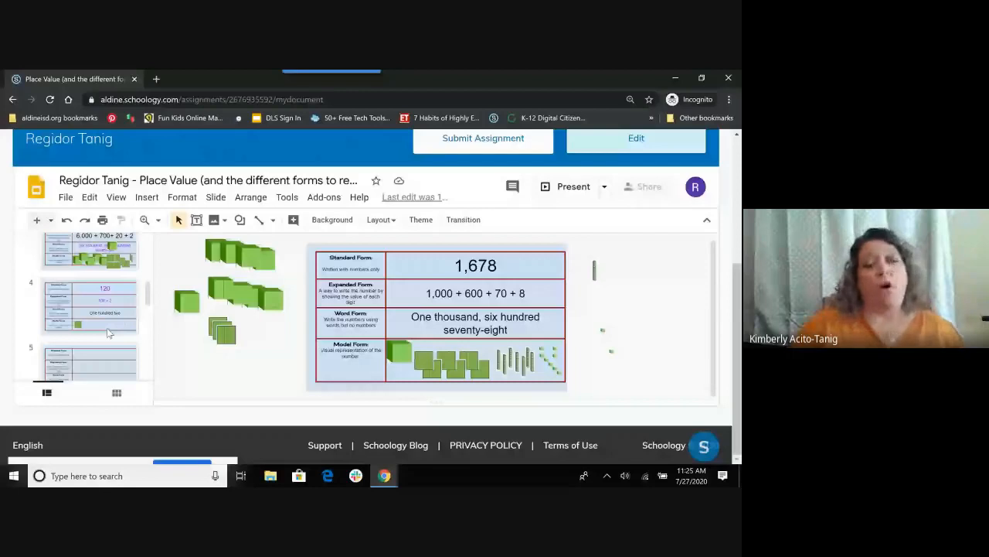
{"action": "left_click", "coordinate": [111, 330]}
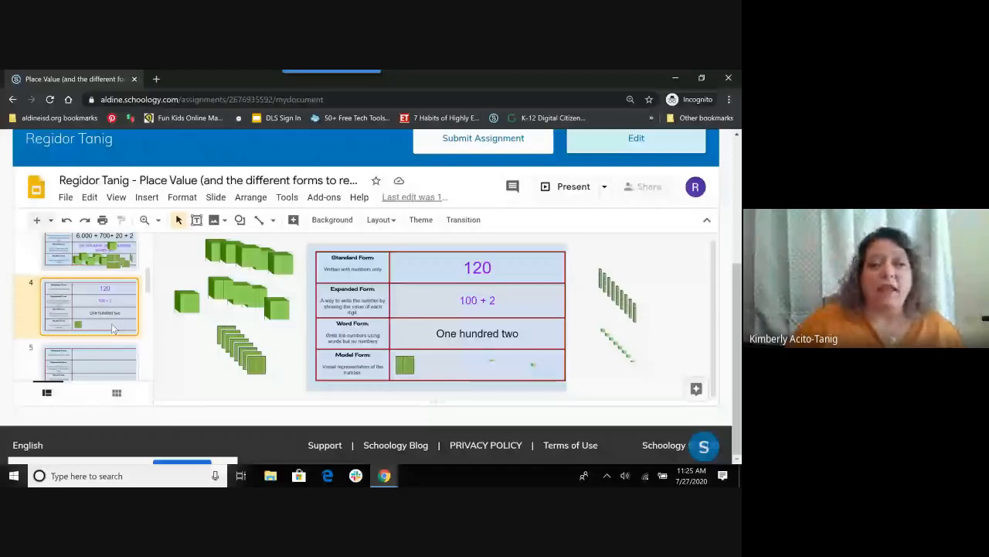
{"action": "scroll", "coordinate": [113, 328], "scroll_direction": "down", "scroll_amount": 1}
{"action": "left_click", "coordinate": [118, 295]}
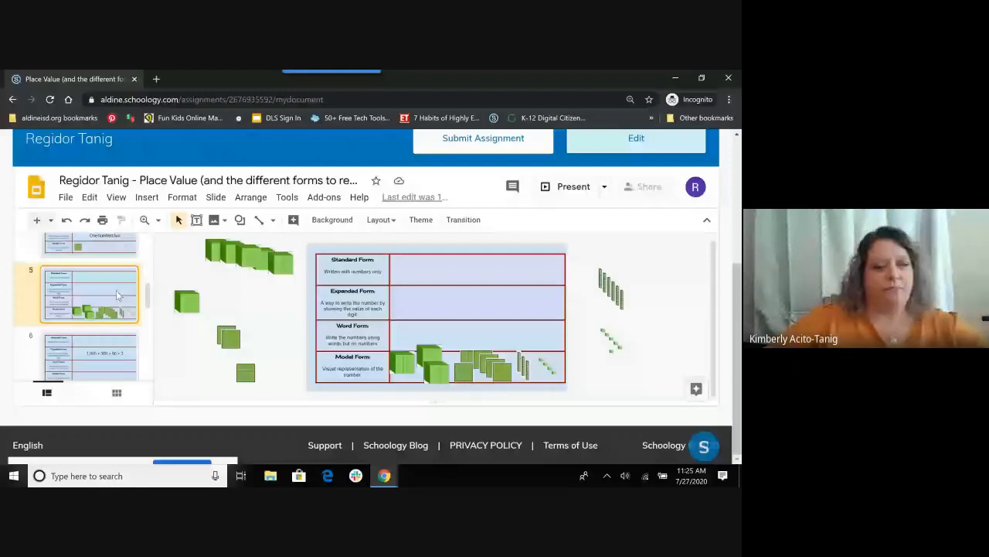
{"action": "left_click", "coordinate": [481, 270]}
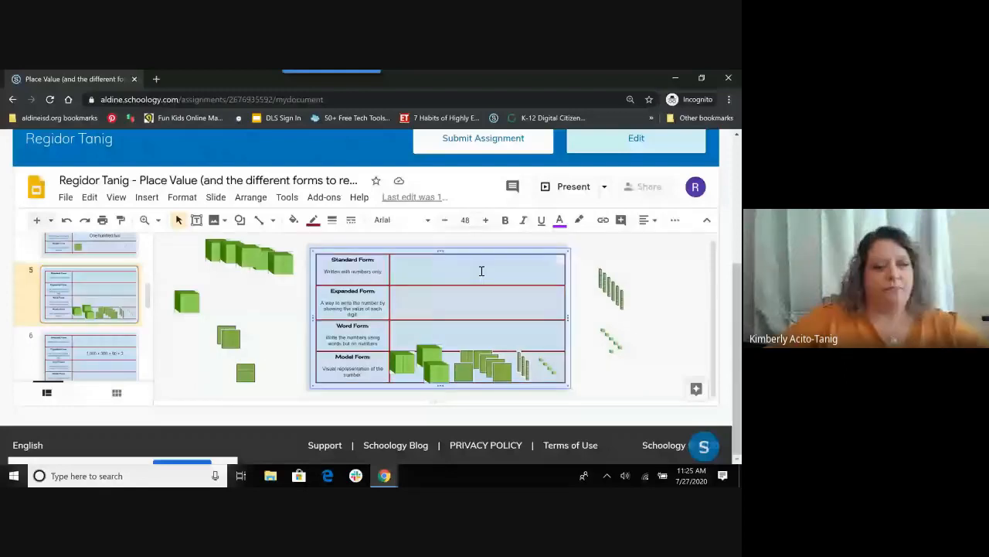
{"action": "left_click", "coordinate": [480, 271]}
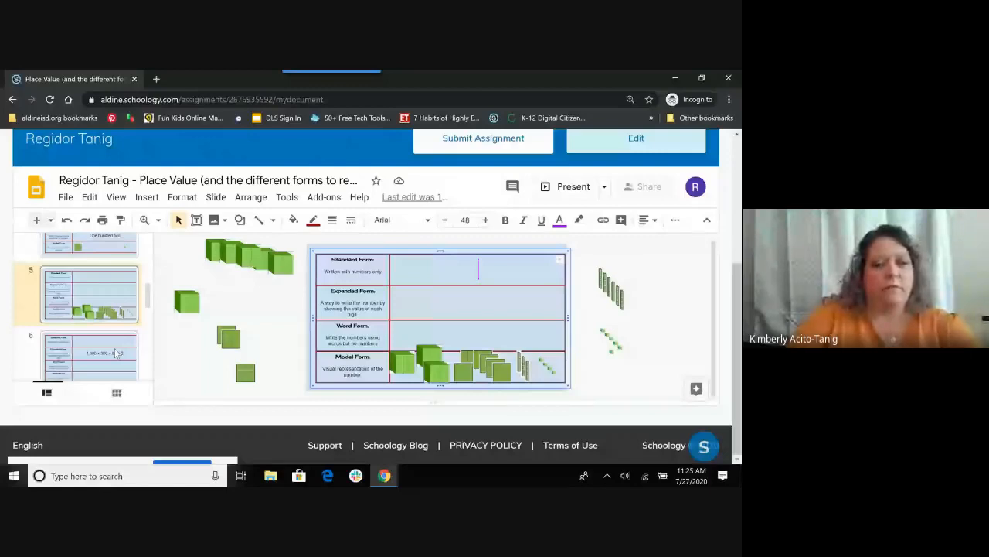
On slide 6 of the Place Value presentation, enter 1,383 in the Standard Form row
{"action": "left_click", "coordinate": [117, 353]}
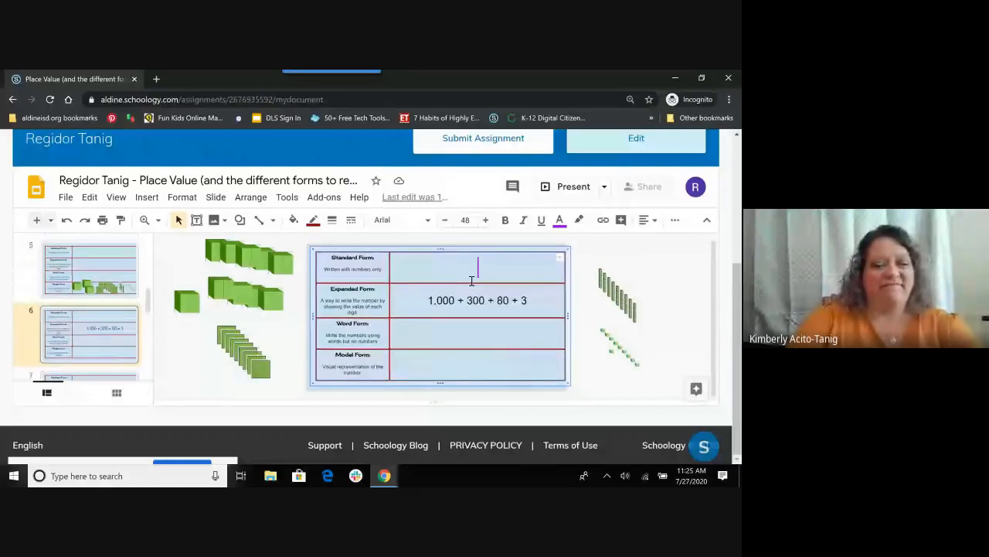
{"action": "type", "text": "1,"}
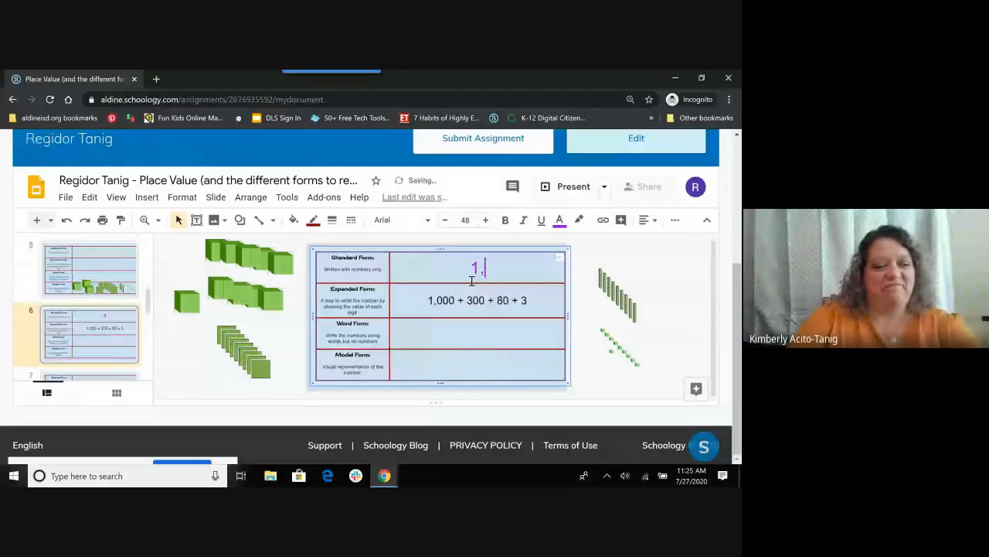
{"action": "type", "text": "300"}
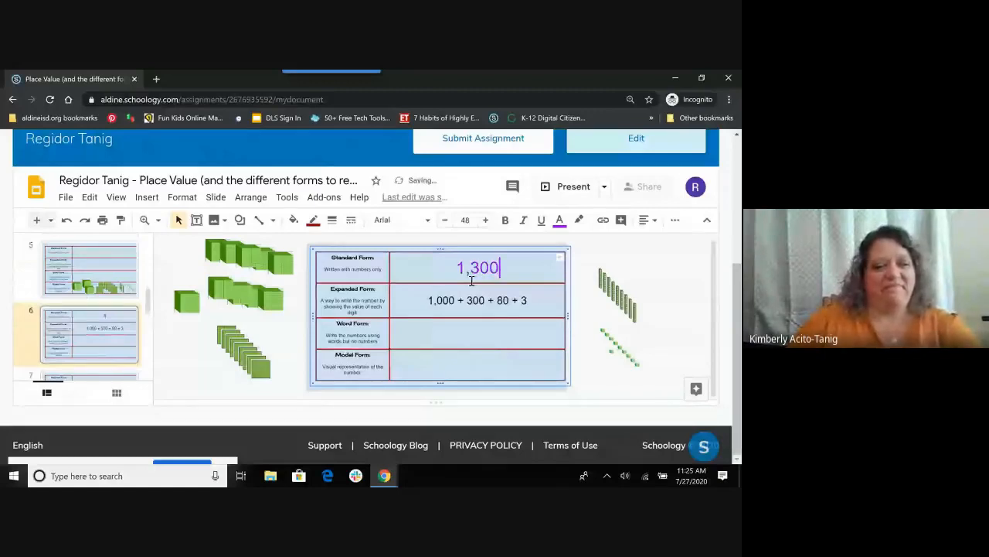
{"action": "key", "text": "BackSpace"}
{"action": "key", "text": "BackSpace"}
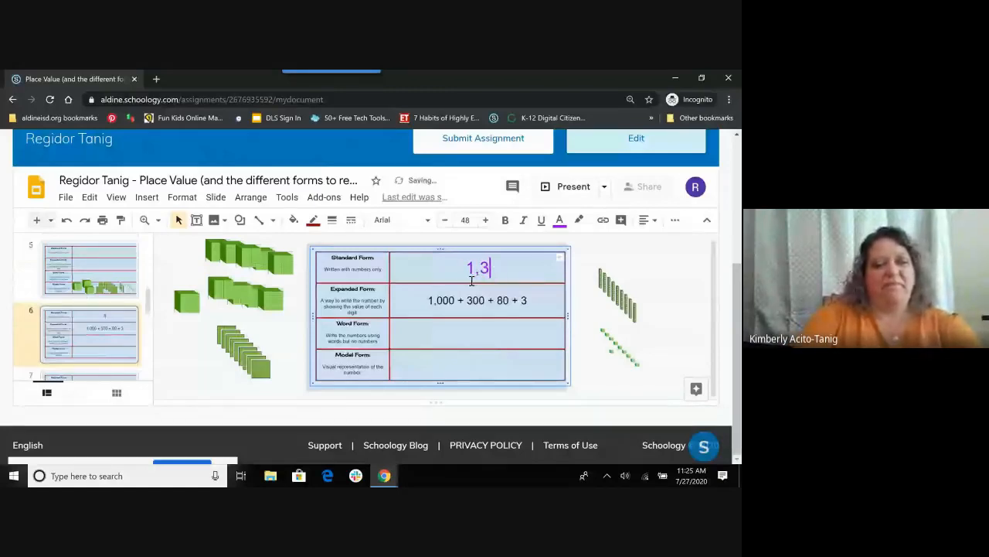
{"action": "type", "text": "83"}
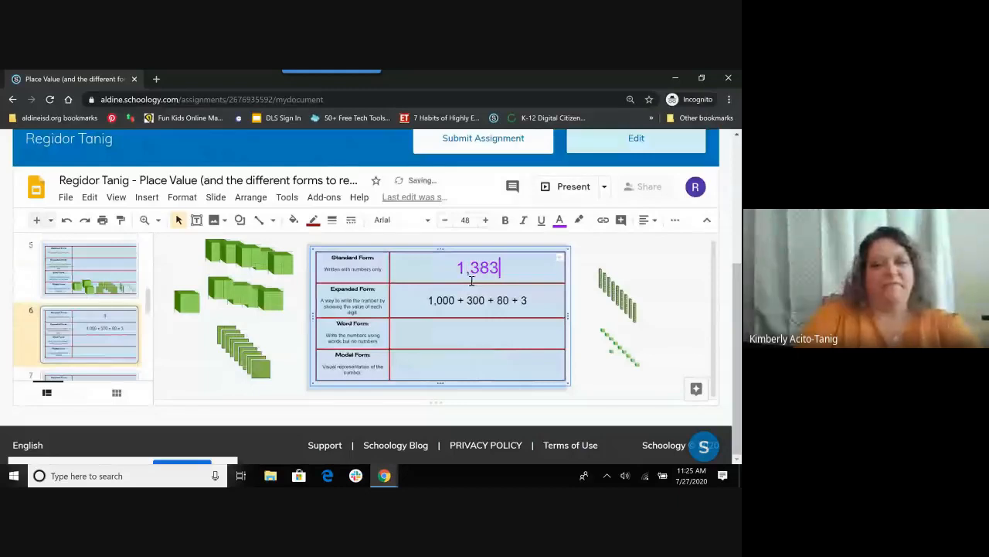
Fill the Word Form row on slide 6 with "One thousand, three hundred eighty three"
{"action": "left_click", "coordinate": [460, 328]}
{"action": "type", "text": "One"}
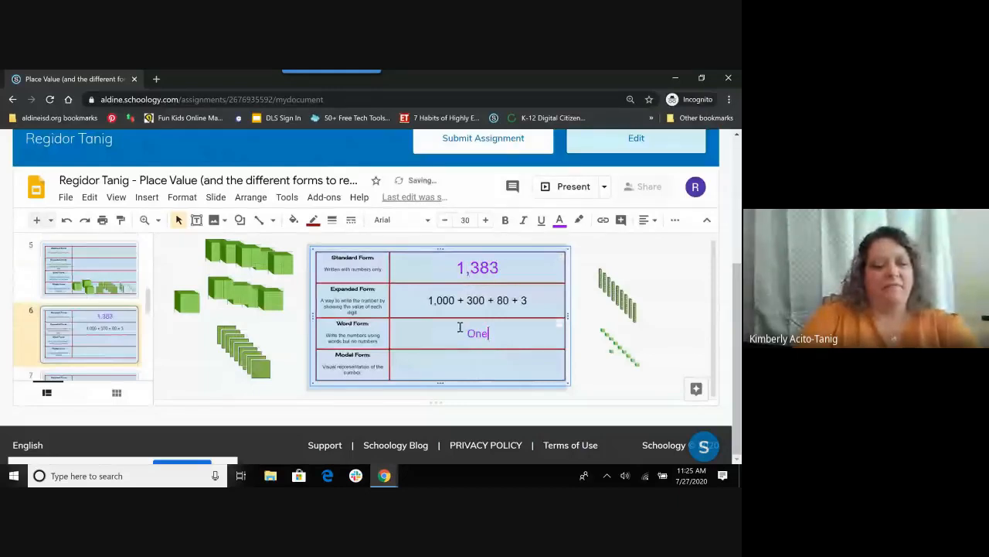
{"action": "type", "text": " thous"}
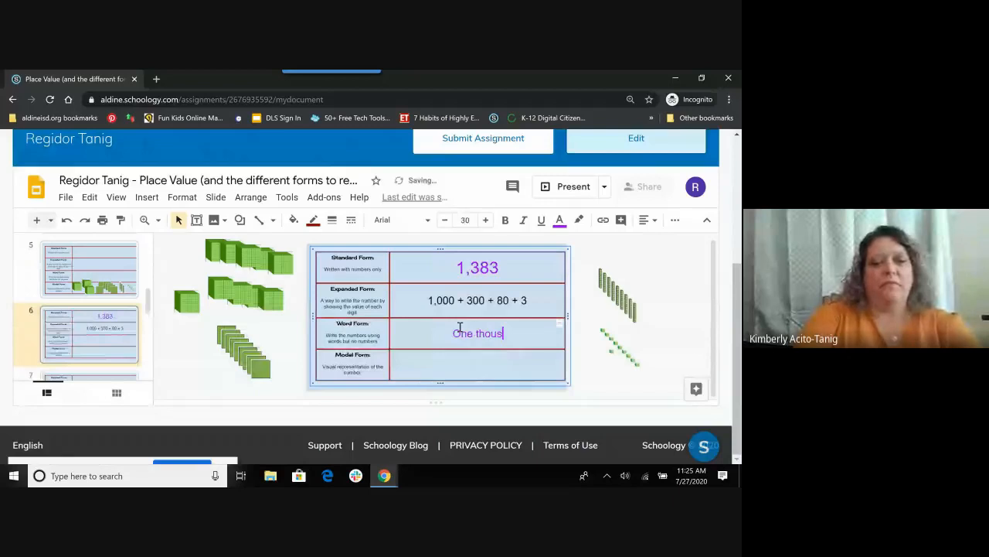
{"action": "type", "text": "and, "}
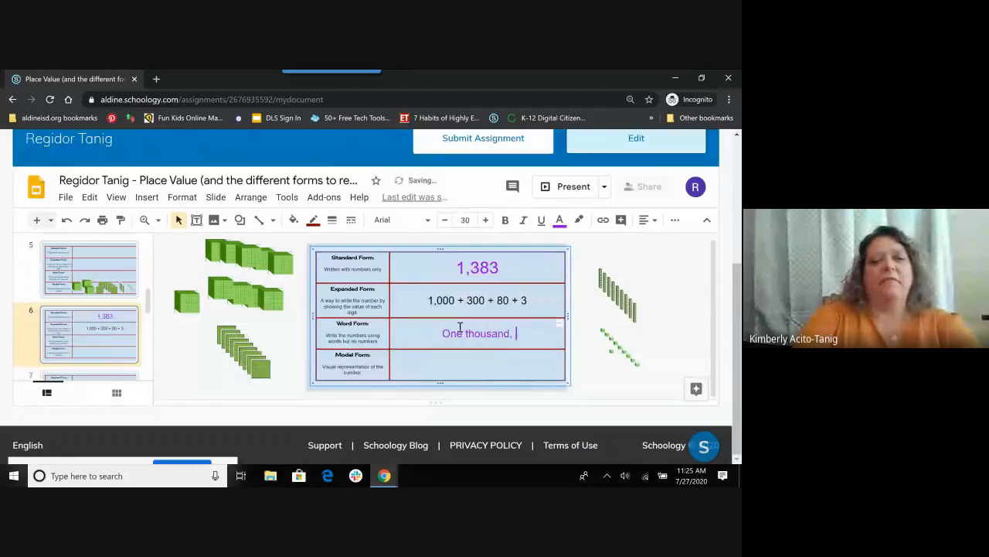
{"action": "type", "text": "three hyn"}
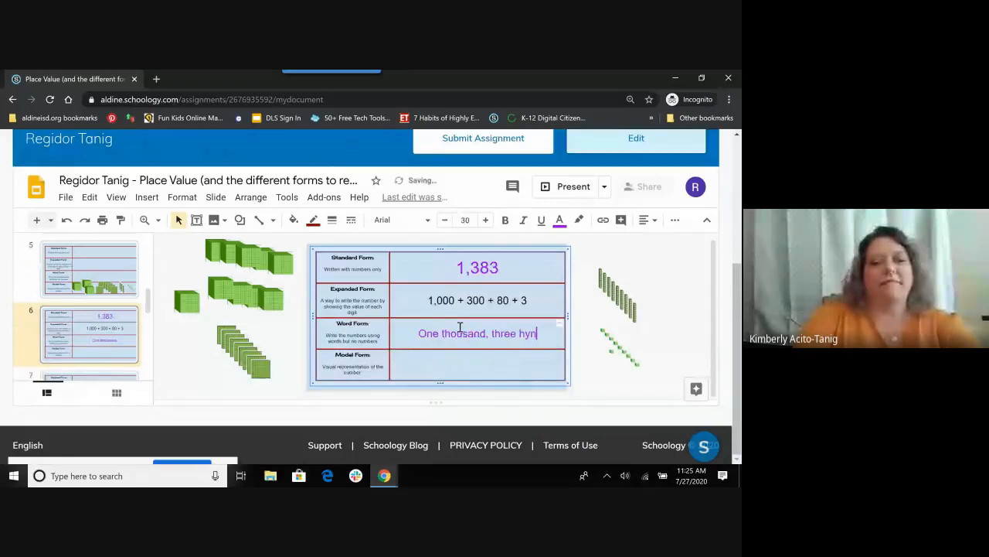
{"action": "key", "text": "BackSpace"}
{"action": "key", "text": "BackSpace"}
{"action": "type", "text": "undr"}
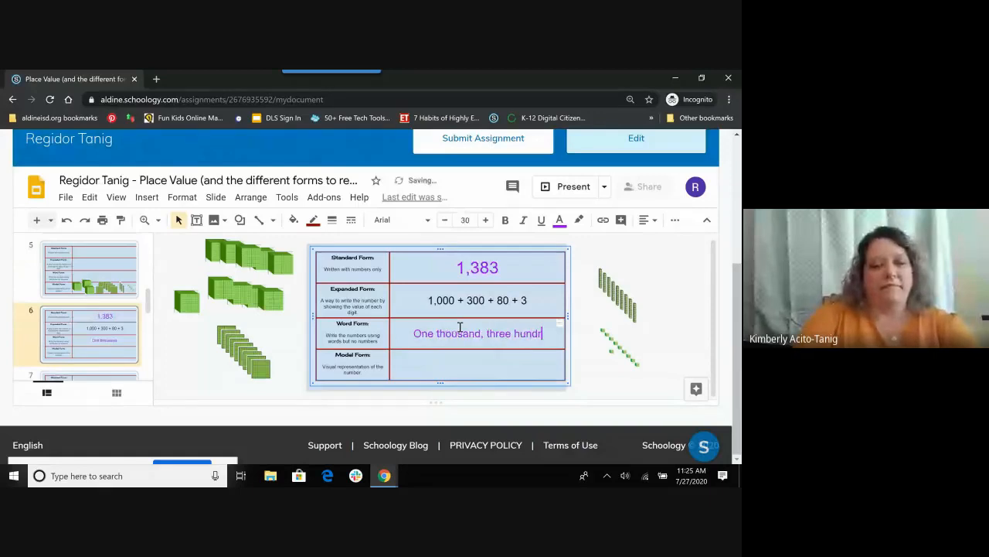
{"action": "type", "text": "ed e"}
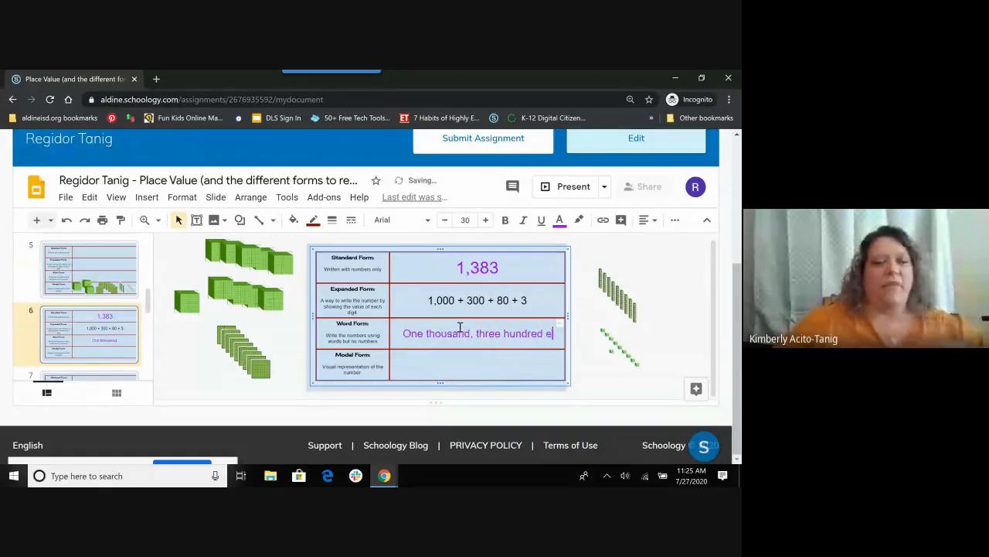
{"action": "type", "text": "ighty three"}
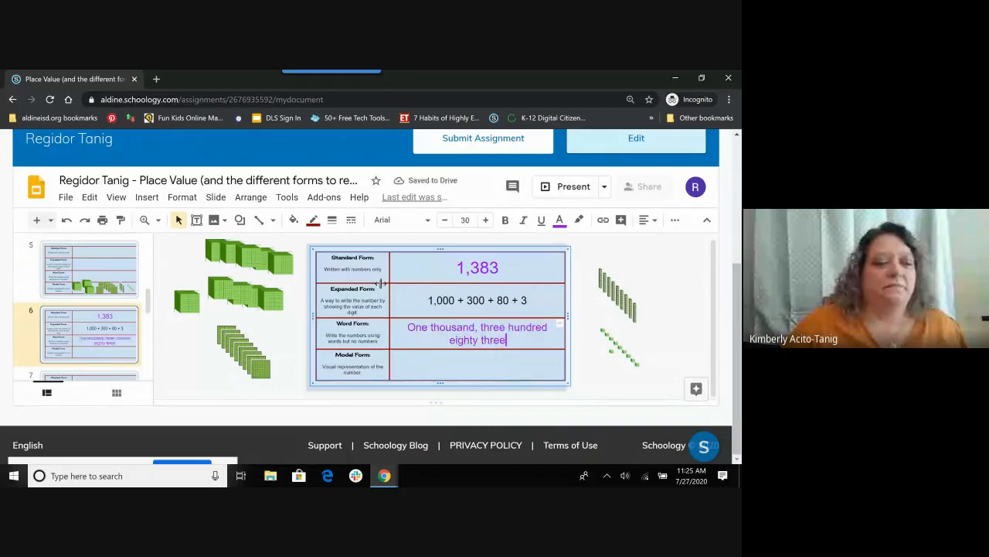
Place one thousands cube and three hundreds flats in the Model Form row on slide 6
{"action": "left_click_drag", "start_coordinate": [273, 302], "coordinate": [405, 371]}
{"action": "left_click", "coordinate": [261, 368]}
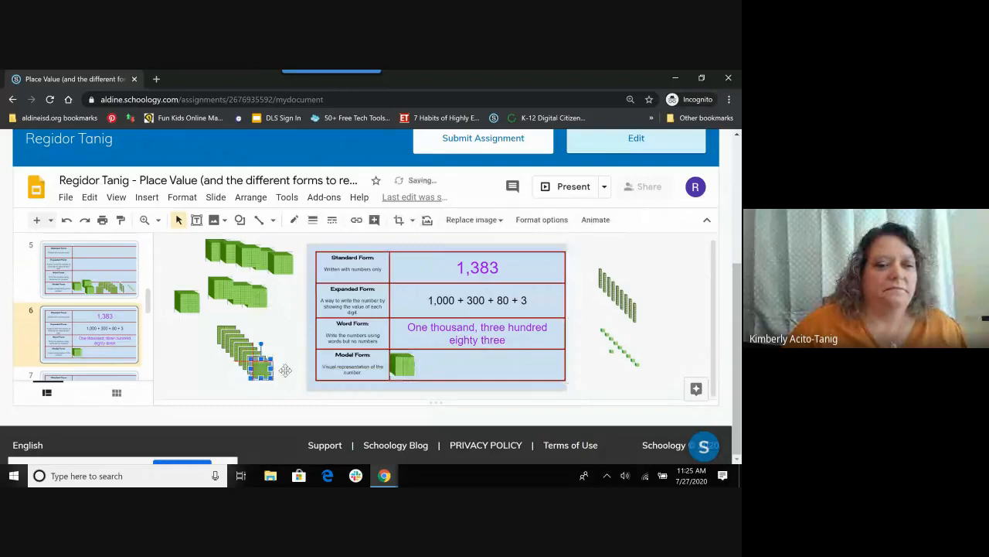
{"action": "left_click_drag", "start_coordinate": [286, 370], "coordinate": [454, 366]}
{"action": "left_click_drag", "start_coordinate": [257, 367], "coordinate": [447, 373]}
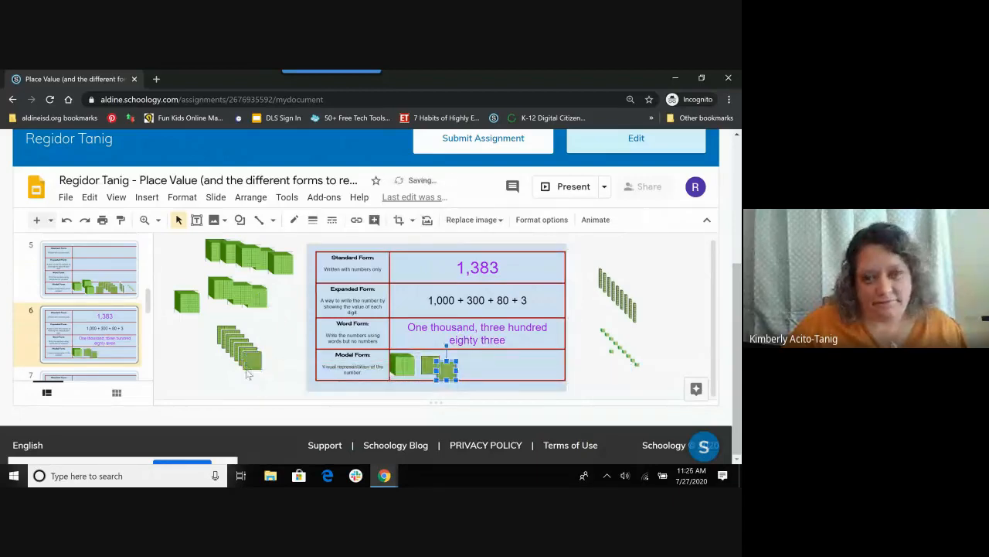
{"action": "left_click_drag", "start_coordinate": [249, 368], "coordinate": [456, 363]}
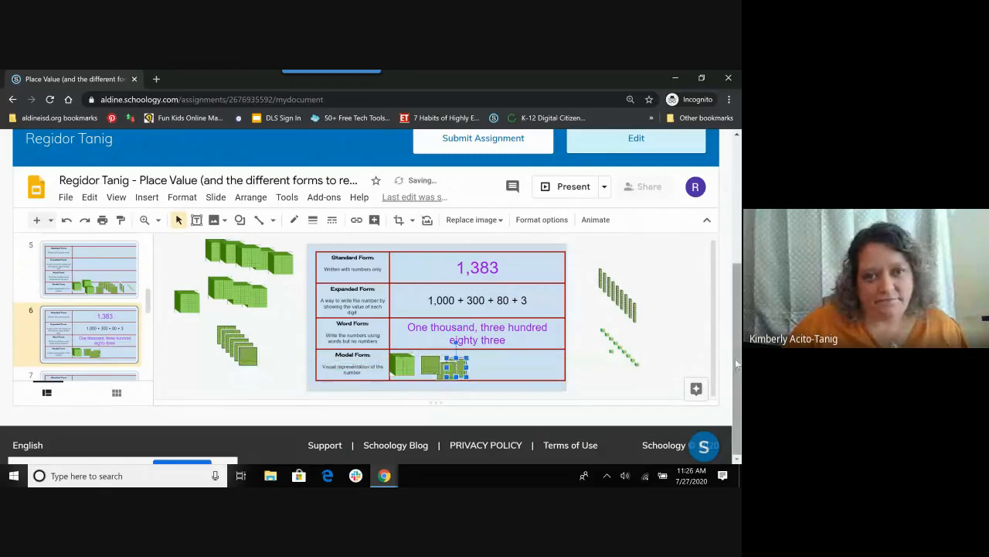
Move a group of tens rods and a ones cube into the Model Form row on slide 6
{"action": "left_click", "coordinate": [648, 333]}
{"action": "left_click_drag", "start_coordinate": [647, 328], "coordinate": [488, 370]}
{"action": "left_click", "coordinate": [635, 350]}
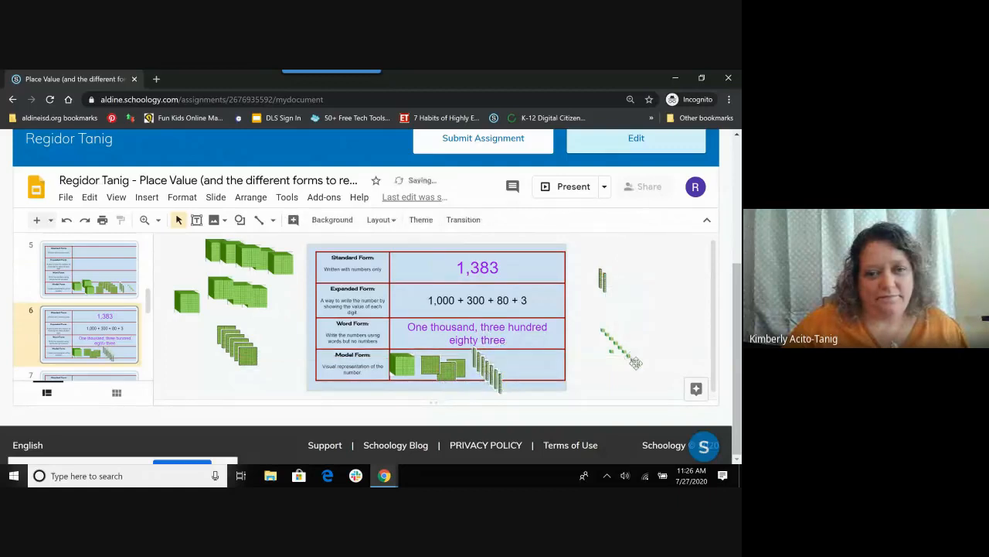
{"action": "left_click_drag", "start_coordinate": [636, 363], "coordinate": [559, 365]}
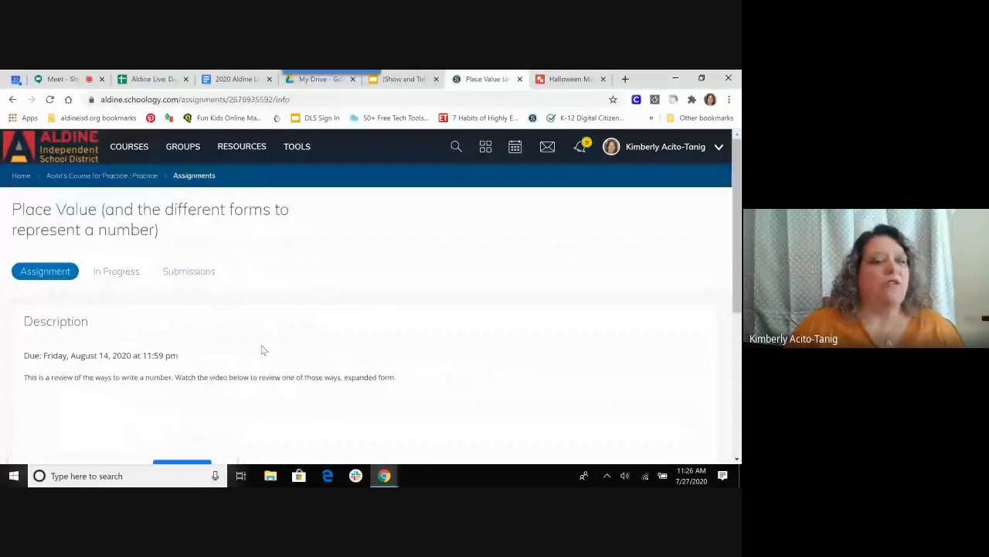
In the student's Place Value submission, add a text box on slide 1 reading "Go back and complete the work" and unsubmit the assignment
{"action": "left_click", "coordinate": [116, 270]}
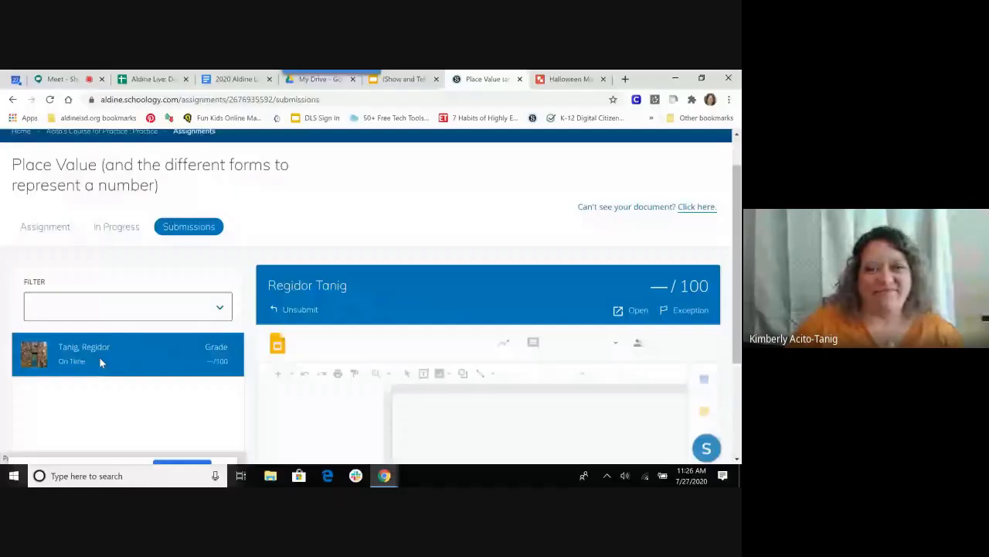
{"action": "scroll", "coordinate": [359, 383], "scroll_direction": "down", "scroll_amount": 3}
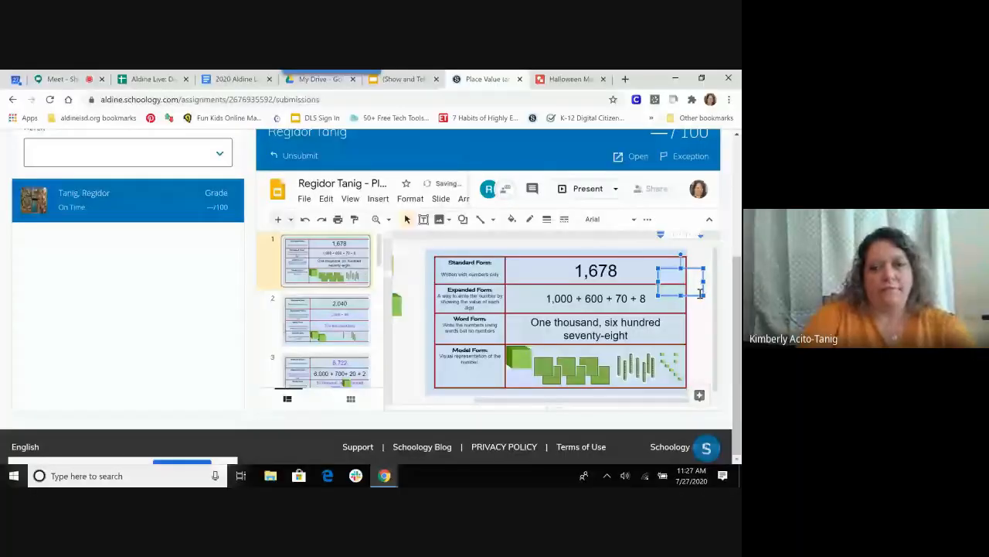
{"action": "type", "text": "Go back and "}
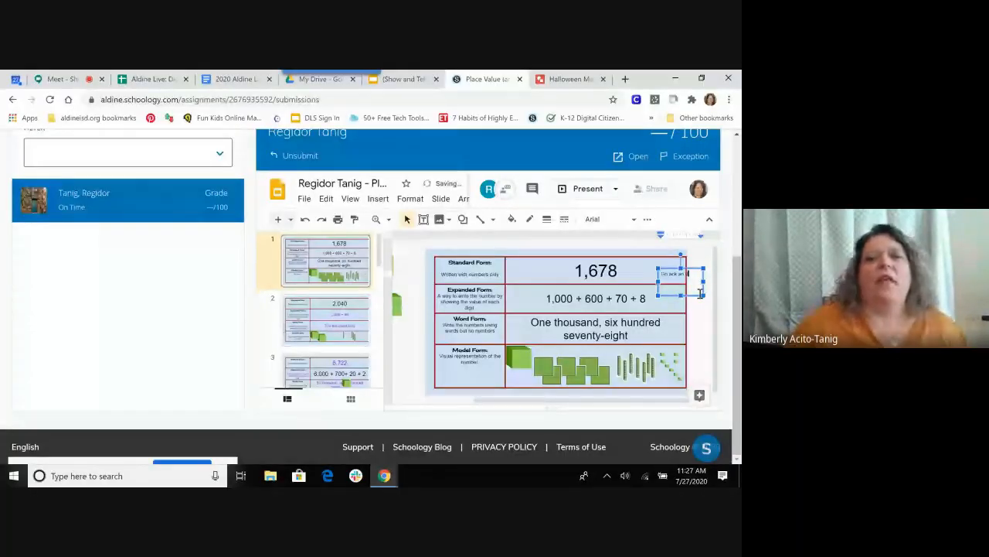
{"action": "type", "text": "complete t"}
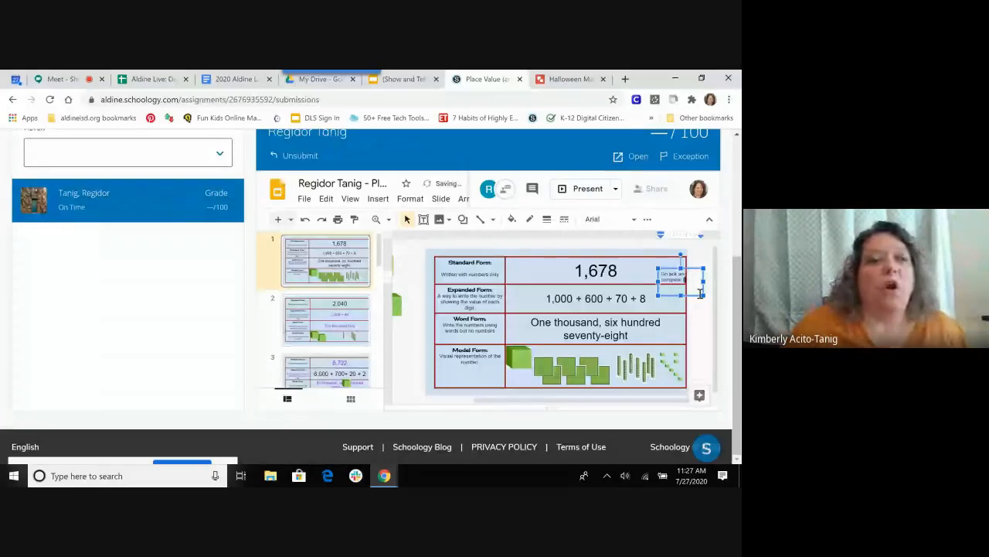
{"action": "type", "text": "he work"}
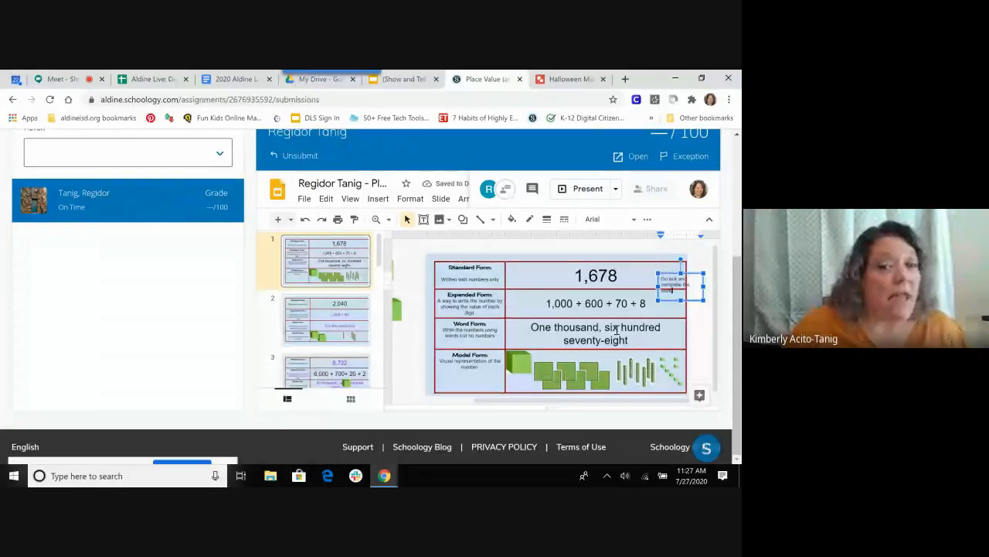
{"action": "left_click", "coordinate": [302, 158]}
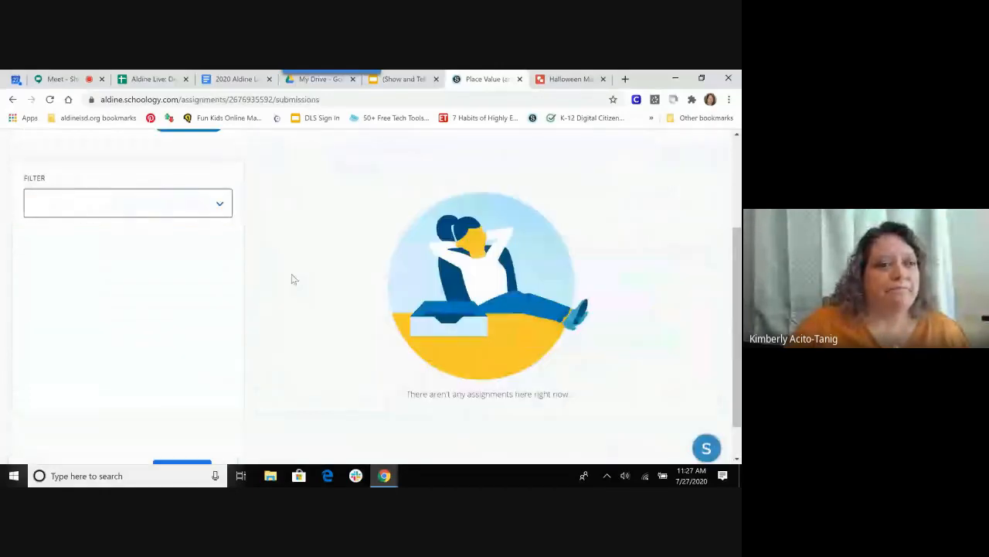
Return to the practice course's materials and open the Assignments folder containing the Beginning of the Day Check In
{"action": "scroll", "coordinate": [292, 279], "scroll_direction": "up", "scroll_amount": 3}
{"action": "left_click", "coordinate": [143, 177]}
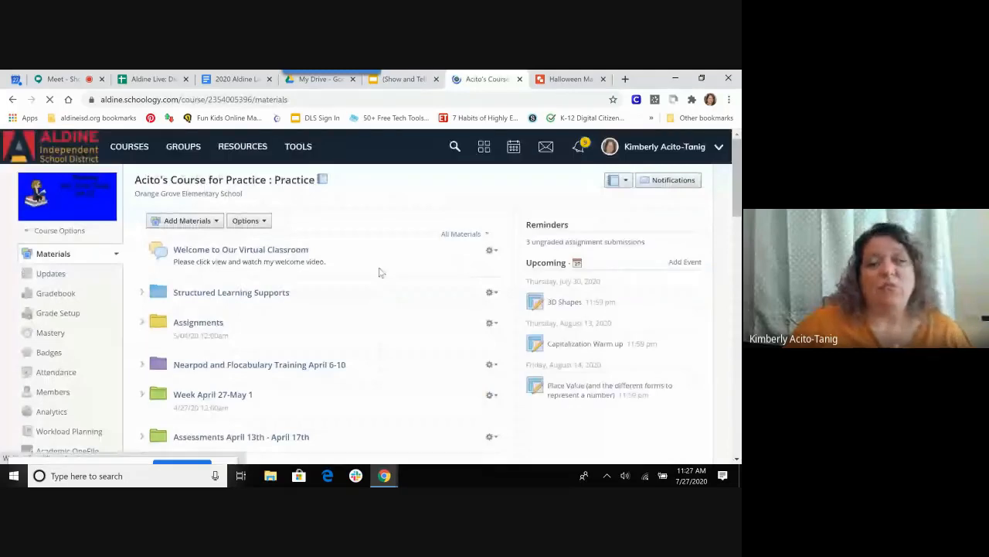
{"action": "left_click", "coordinate": [412, 80]}
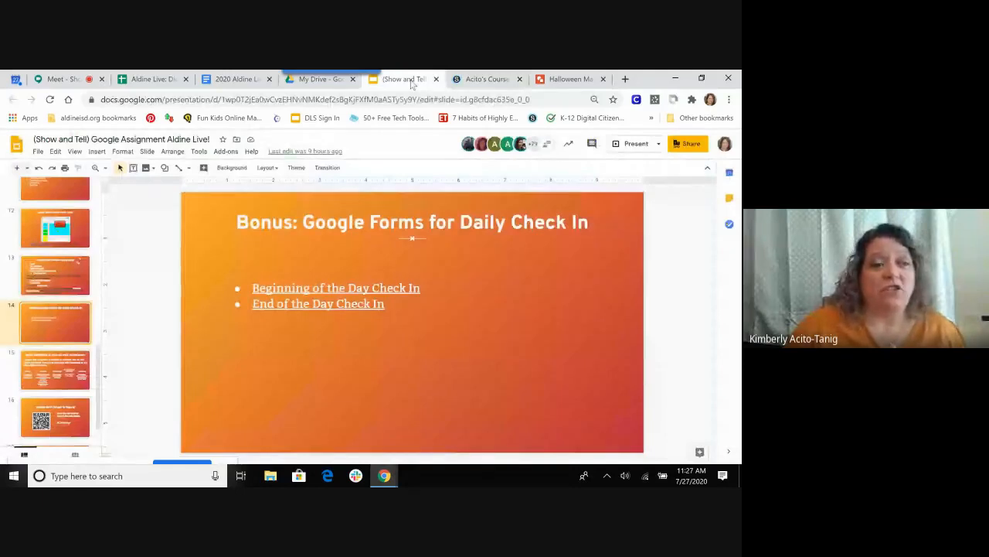
{"action": "left_click", "coordinate": [480, 79]}
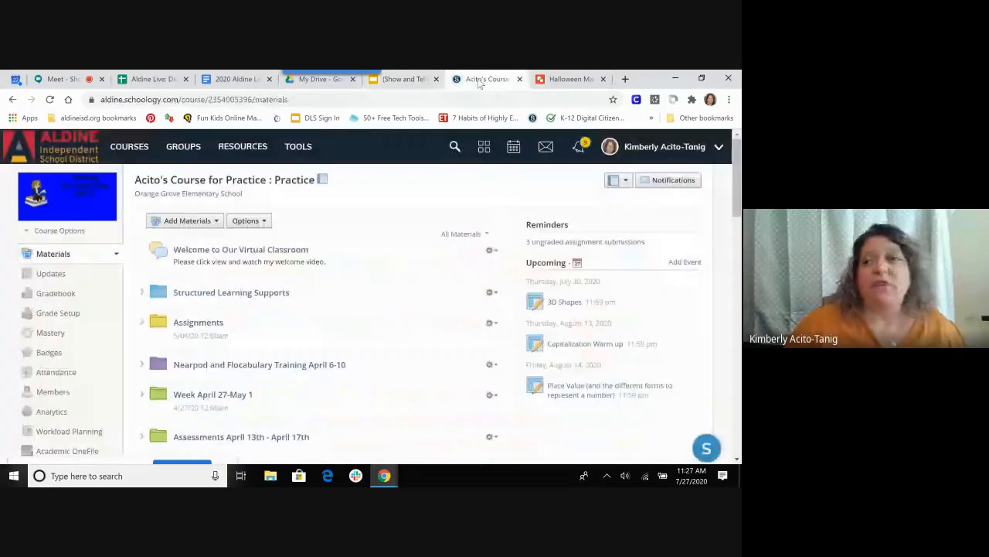
{"action": "left_click", "coordinate": [205, 323]}
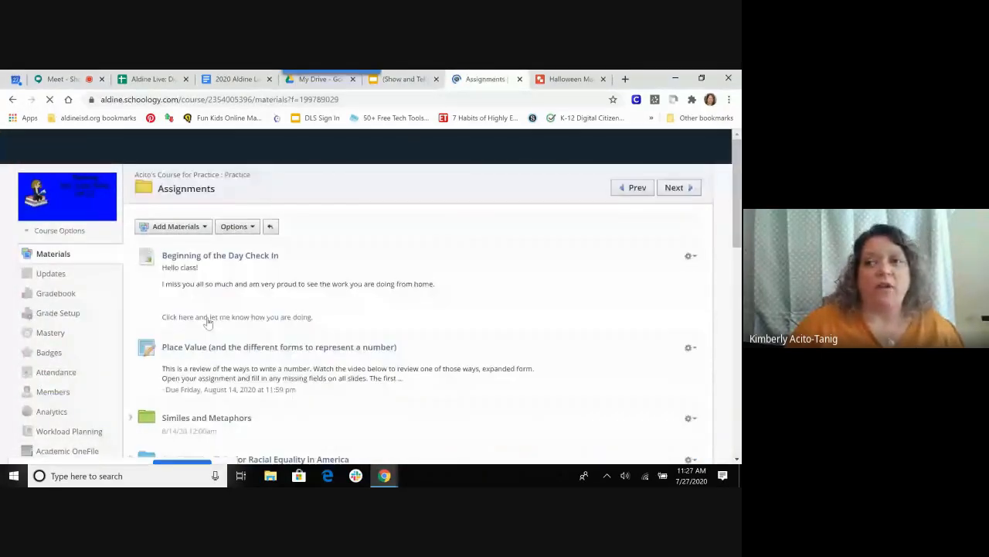